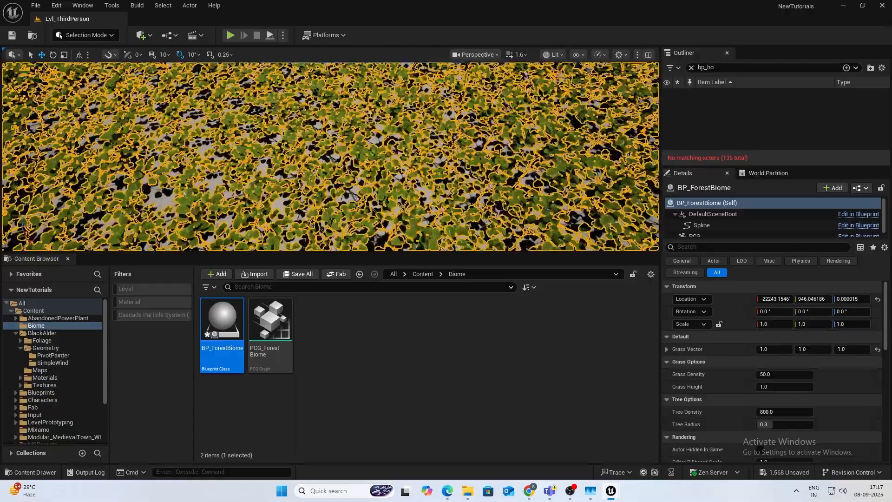
# Add a control point to the forest biome's spline and pull it outward to about X 3198, Y 74.
pyautogui.click(240, 238)
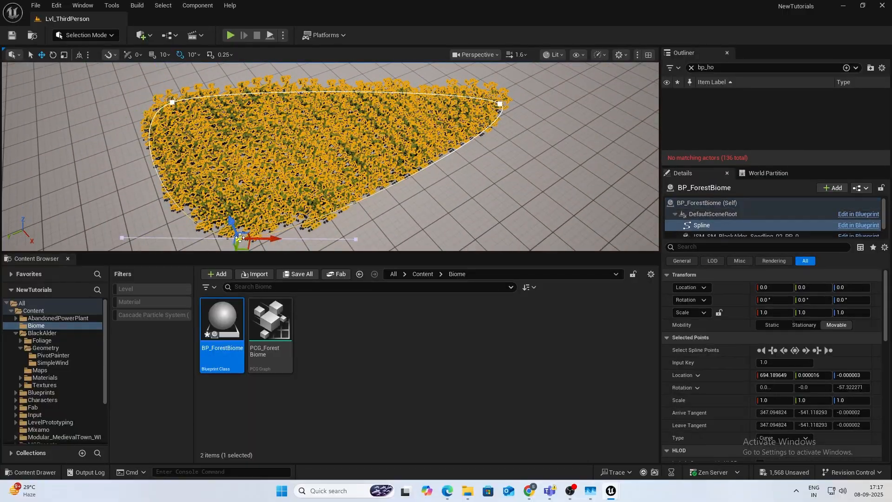
pyautogui.moveTo(325, 158); pyautogui.dragTo(325, 158, button='right')
pyautogui.moveTo(324, 158); pyautogui.dragTo(266, 150)
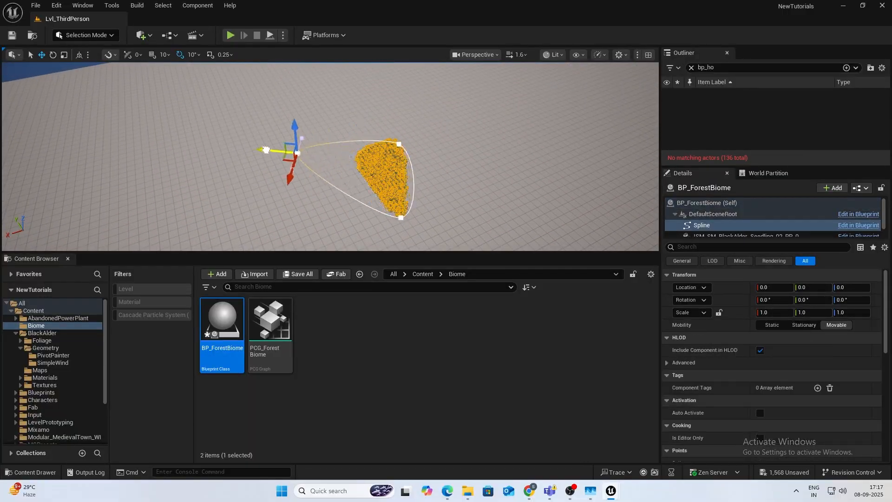
pyautogui.moveTo(183, 140); pyautogui.dragTo(151, 236)
pyautogui.moveTo(152, 236); pyautogui.dragTo(151, 236, button='right')
pyautogui.moveTo(224, 162); pyautogui.dragTo(224, 161, button='right')
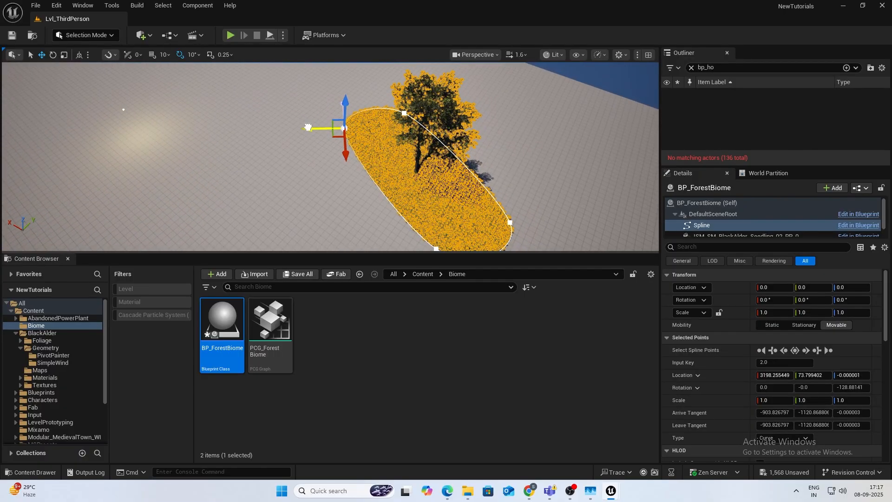
# Add another spline control point beyond the selected one and place it at about X 3308, Y -2675.
pyautogui.moveTo(308, 127); pyautogui.dragTo(304, 129)
pyautogui.moveTo(210, 146); pyautogui.dragTo(207, 172)
pyautogui.moveTo(237, 243); pyautogui.dragTo(238, 246)
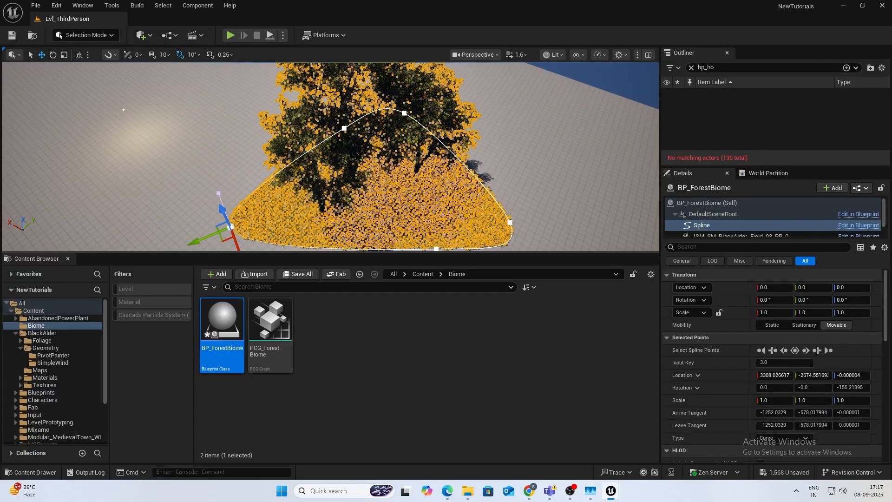
# Reselect the forest biome and move its outer spline point farther across the floor to enlarge the planted area.
pyautogui.click(525, 134)
pyautogui.press('w')
pyautogui.moveTo(526, 134); pyautogui.dragTo(284, 139, button='right')
pyautogui.press('s')
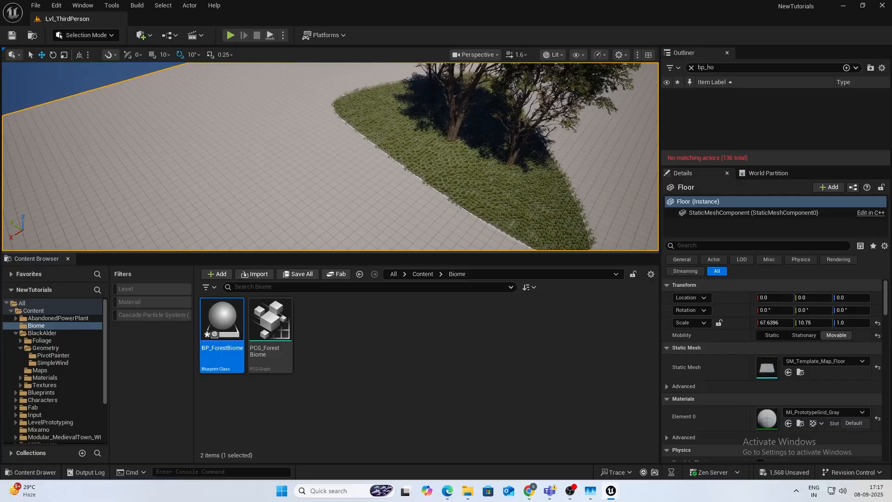
pyautogui.click(374, 145)
pyautogui.click(366, 140)
pyautogui.press('d')
pyautogui.moveTo(366, 140); pyautogui.dragTo(288, 153, button='right')
pyautogui.moveTo(425, 126); pyautogui.dragTo(366, 184)
# Examine the enlarged forest's trees and ground cover up close in game view.
pyautogui.press('g')
pyautogui.moveTo(395, 181); pyautogui.dragTo(446, 184, button='right')
pyautogui.moveTo(395, 164)
pyautogui.mouseDown(button='right')
pyautogui.moveTo(409, 170)
pyautogui.moveTo(396, 165)
pyautogui.mouseUp(button='right')
pyautogui.click(434, 107)
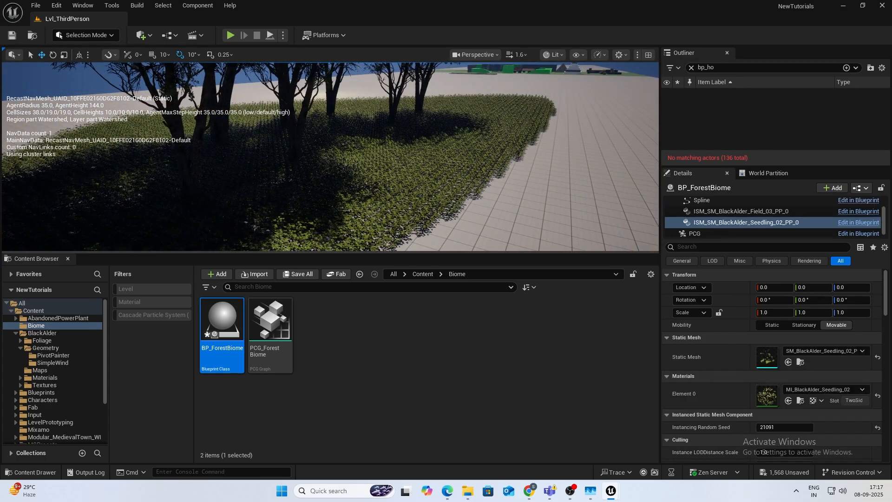
pyautogui.click(526, 200)
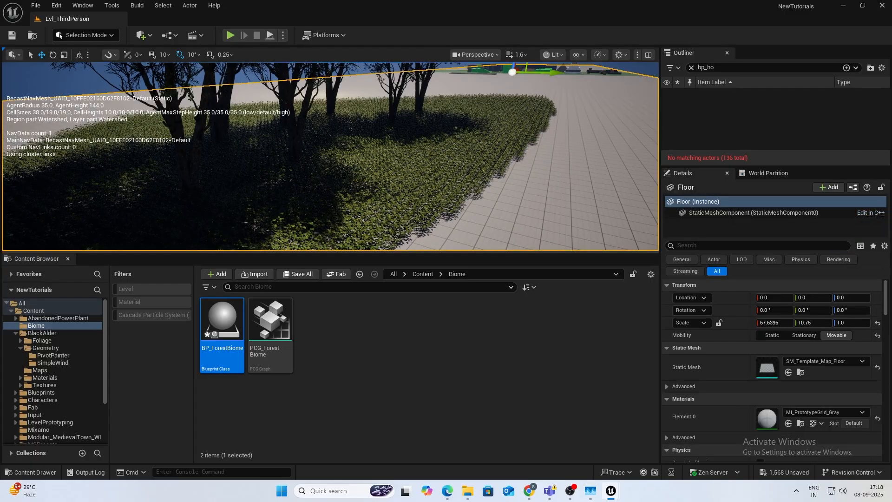
# Set the forest biome's Tree Radius to about 0.33 and its Tree Density to 600.
pyautogui.click(469, 177)
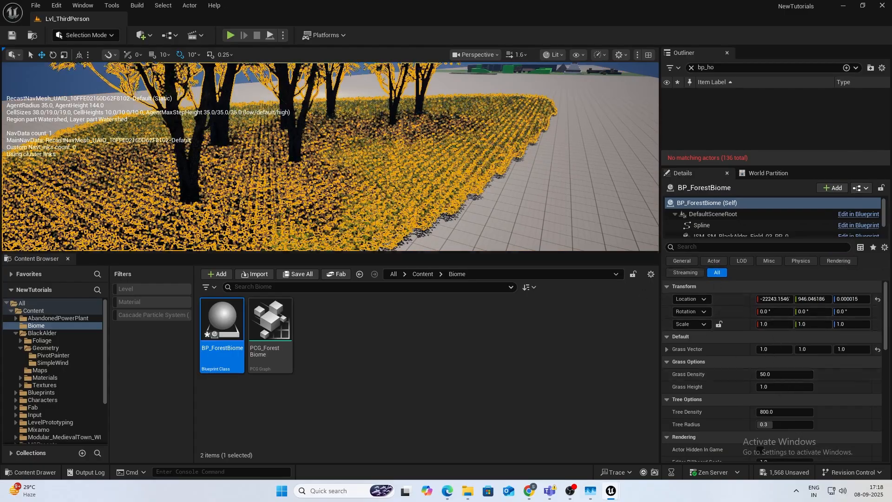
pyautogui.moveTo(470, 176); pyautogui.dragTo(395, 181, button='right')
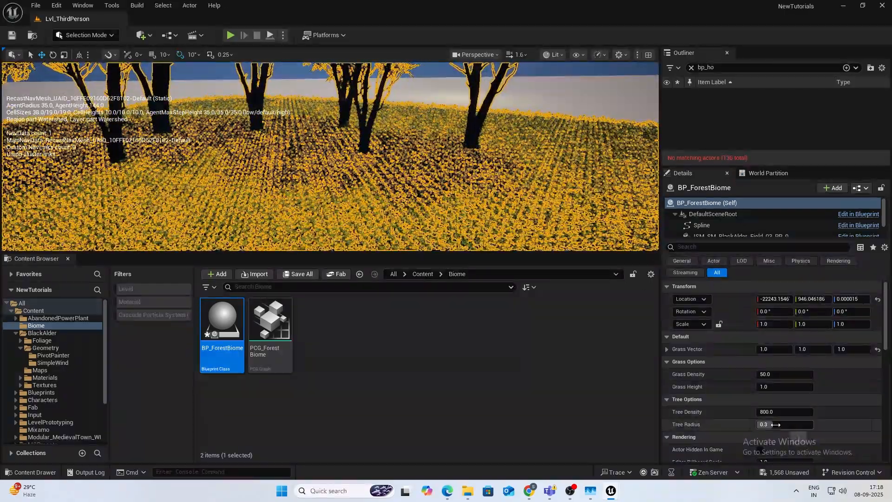
pyautogui.moveTo(786, 425)
pyautogui.mouseDown()
pyautogui.moveTo(794, 425)
pyautogui.moveTo(785, 426)
pyautogui.mouseUp()
pyautogui.press('s')
pyautogui.moveTo(418, 167); pyautogui.dragTo(400, 147, button='right')
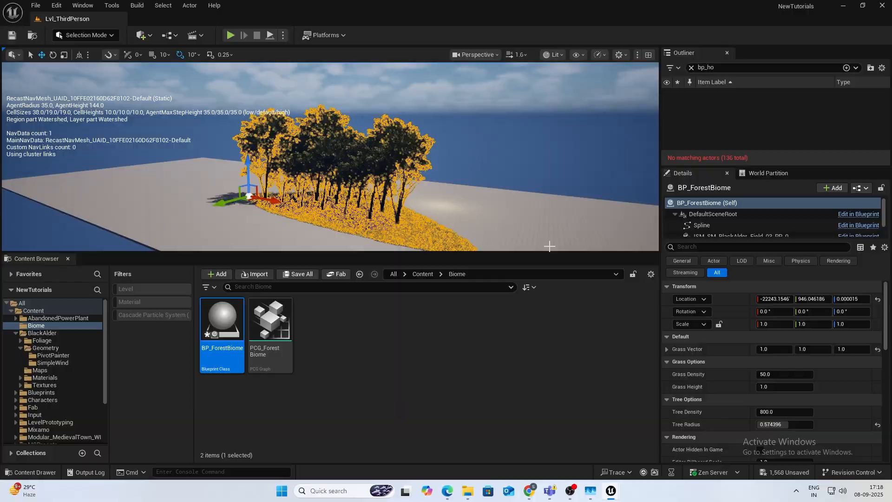
pyautogui.moveTo(786, 425); pyautogui.dragTo(796, 426)
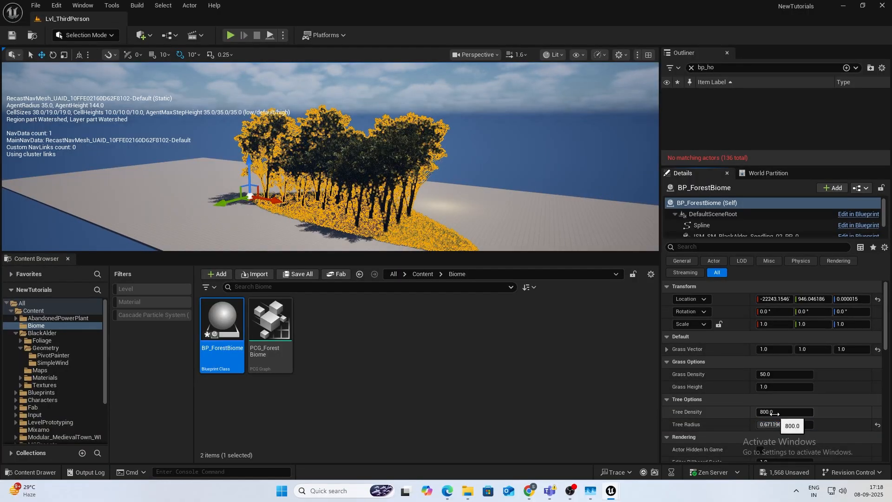
pyautogui.click(774, 413)
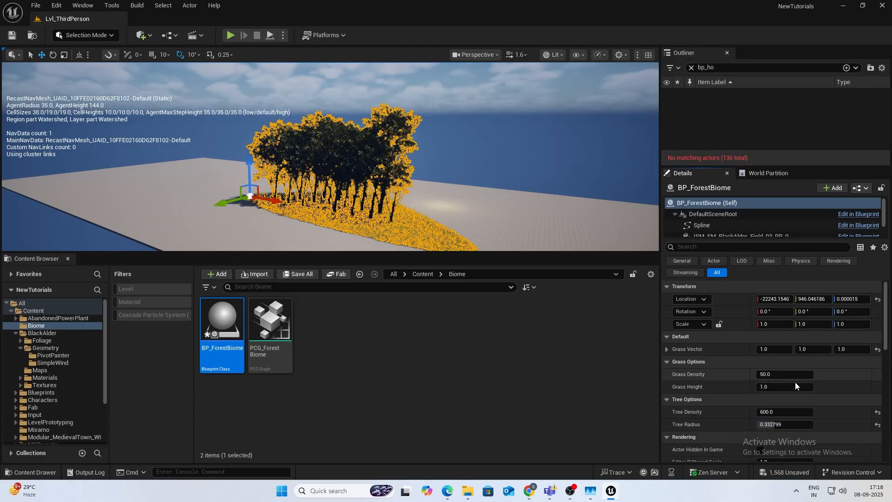
# Set the forest biome's Grass Height to 2.
pyautogui.click(790, 386)
pyautogui.moveTo(443, 239); pyautogui.dragTo(447, 181, button='right')
pyautogui.press('w')
pyautogui.scroll(1, 442, 239)
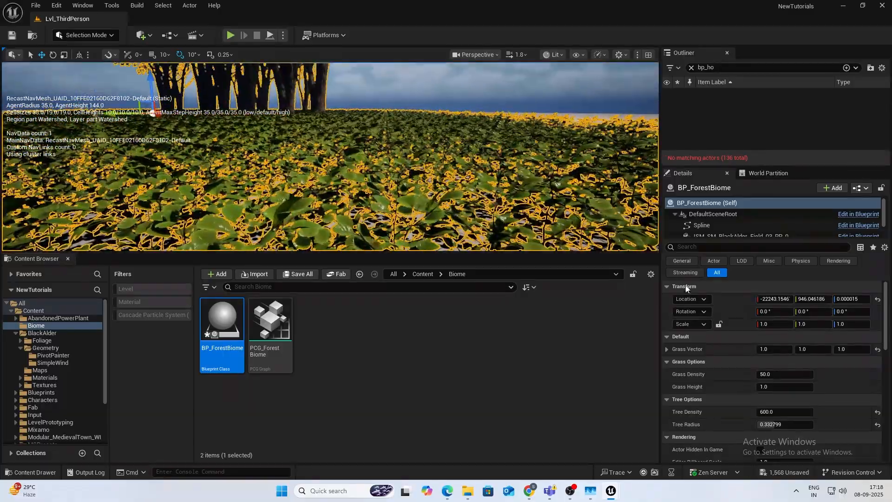
pyautogui.click(786, 387)
pyautogui.write('2')
pyautogui.press('Return')
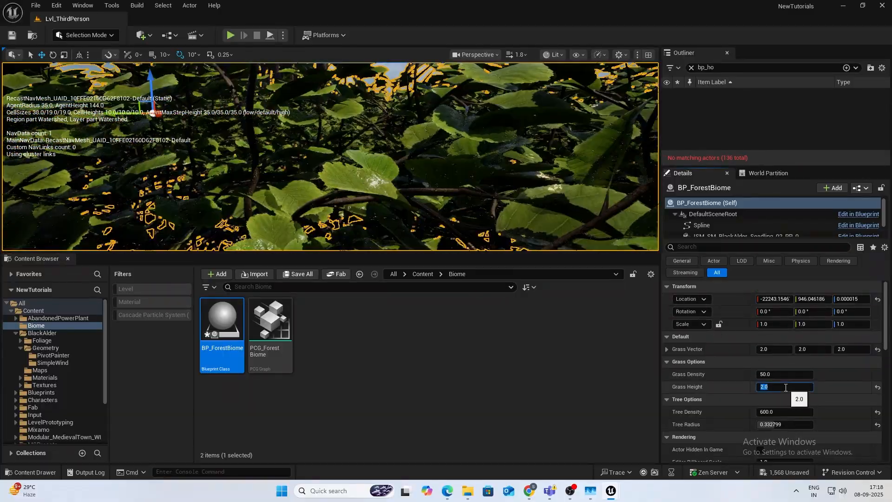
# Try Grass Density values of 60, 90 and 30 on the forest biome.
pyautogui.press('s')
pyautogui.moveTo(464, 186)
pyautogui.mouseDown(button='right')
pyautogui.moveTo(448, 209)
pyautogui.moveTo(446, 186)
pyautogui.moveTo(458, 186)
pyautogui.mouseUp(button='right')
pyautogui.press('g')
pyautogui.press('w')
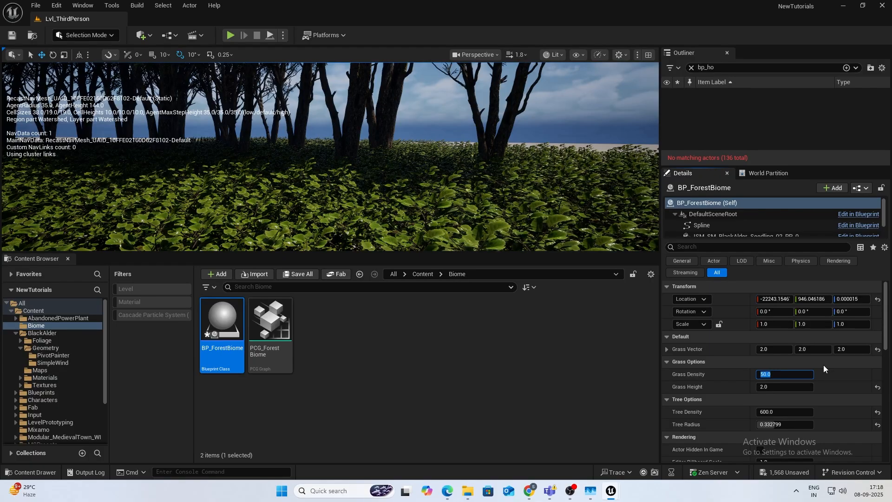
pyautogui.write('60')
pyautogui.press('Return')
pyautogui.write('90')
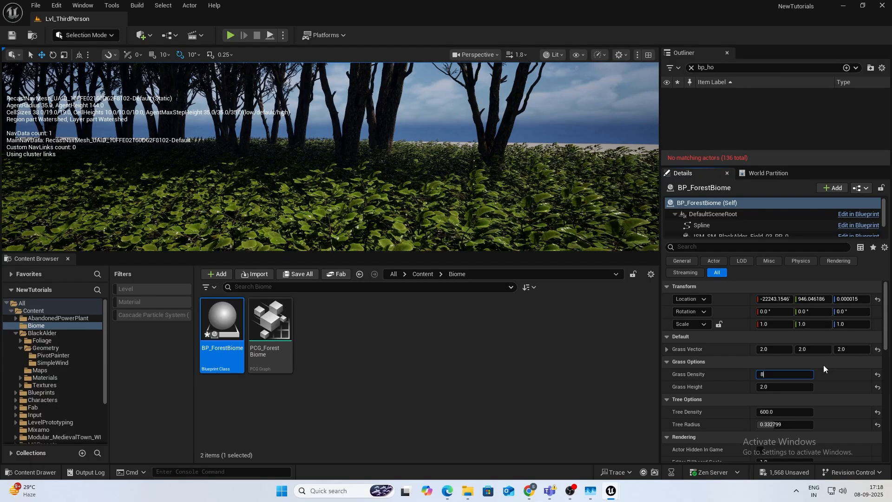
pyautogui.press('Return')
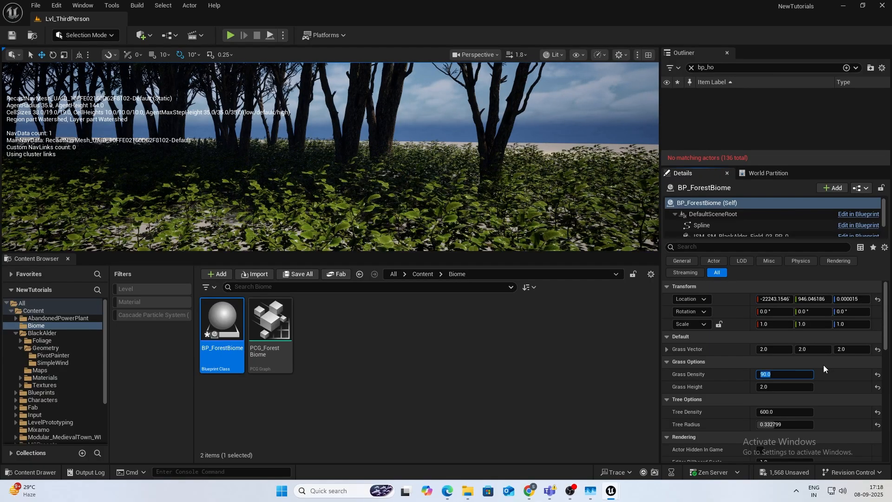
pyautogui.write('30')
pyautogui.press('Return')
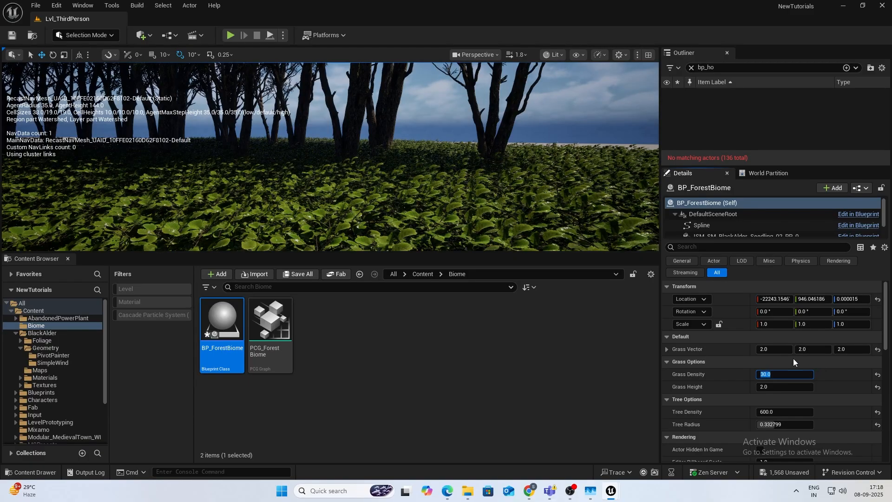
# Set the forest biome's Grass Density to 50.
pyautogui.press('s')
pyautogui.moveTo(420, 132); pyautogui.dragTo(462, 140, button='right')
pyautogui.press('g')
pyautogui.press('w')
pyautogui.scroll(-2, 420, 132)
pyautogui.press('w')
pyautogui.scroll(-2, 420, 132)
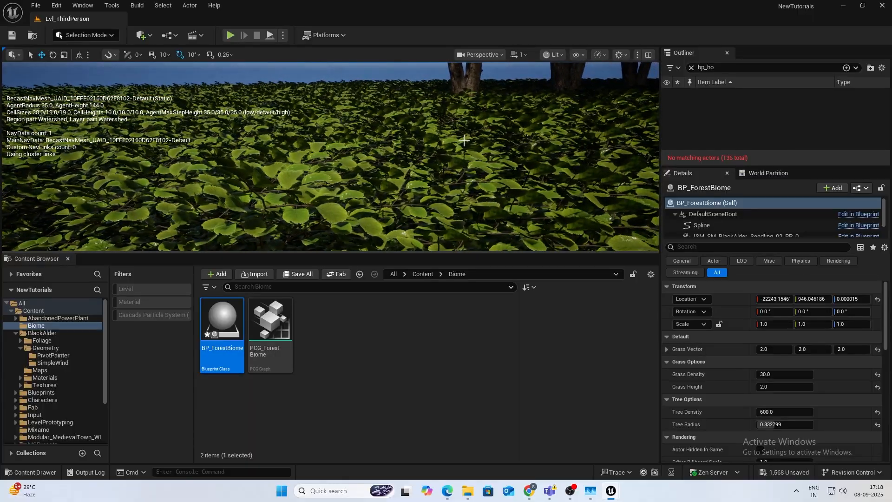
pyautogui.press('g')
pyautogui.click(788, 371)
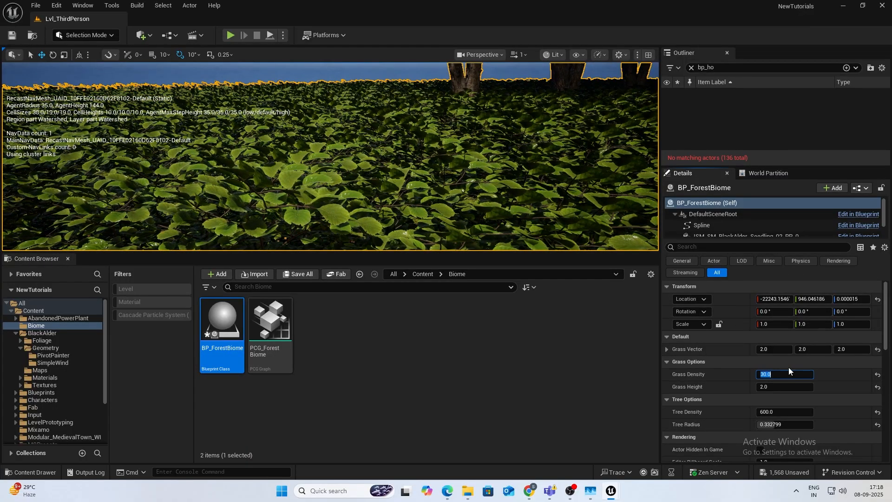
pyautogui.write('50')
pyautogui.press('Return')
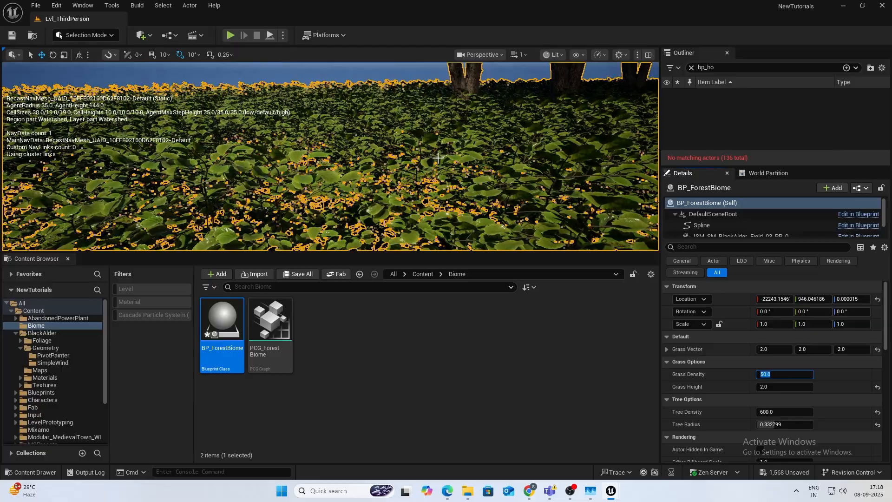
# Duplicate a point on the biome's outer spline edge and pull it across the floor to about X 7566, Y -2601.
pyautogui.click(376, 77)
pyautogui.moveTo(376, 77); pyautogui.dragTo(289, 140, button='right')
pyautogui.press('s')
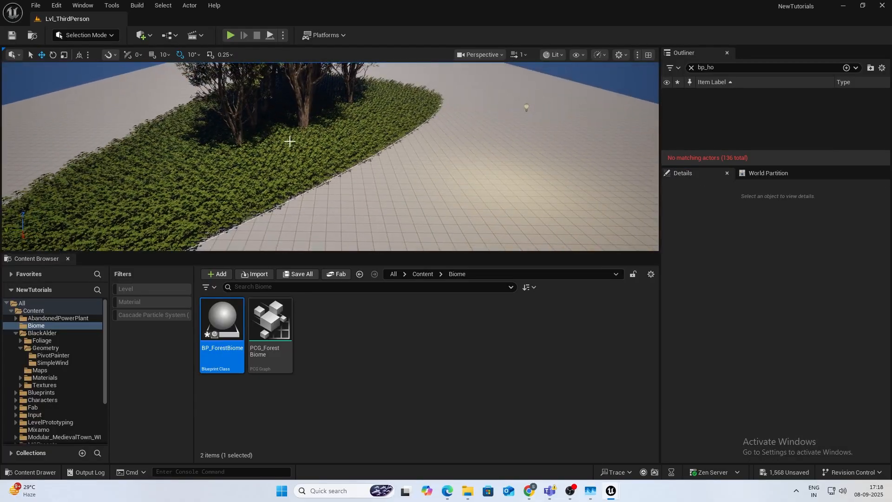
pyautogui.click(339, 147)
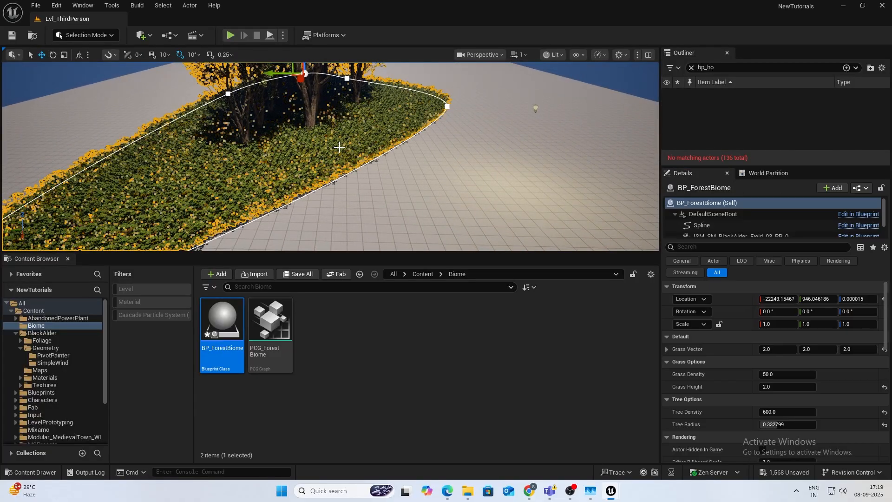
pyautogui.click(447, 108)
pyautogui.press('d')
pyautogui.scroll(5, 461, 128)
pyautogui.moveTo(460, 128)
pyautogui.mouseDown(button='right')
pyautogui.moveTo(362, 133)
pyautogui.moveTo(376, 142)
pyautogui.moveTo(461, 127)
pyautogui.mouseUp(button='right')
pyautogui.press('s')
pyautogui.keyDown('alt'); pyautogui.moveTo(530, 188); pyautogui.dragTo(423, 175); pyautogui.keyUp('alt')
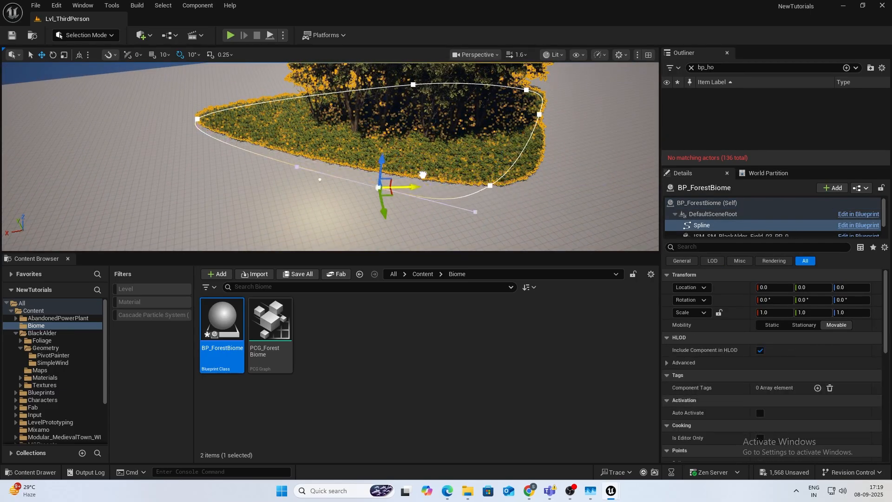
pyautogui.moveTo(244, 211); pyautogui.dragTo(129, 237)
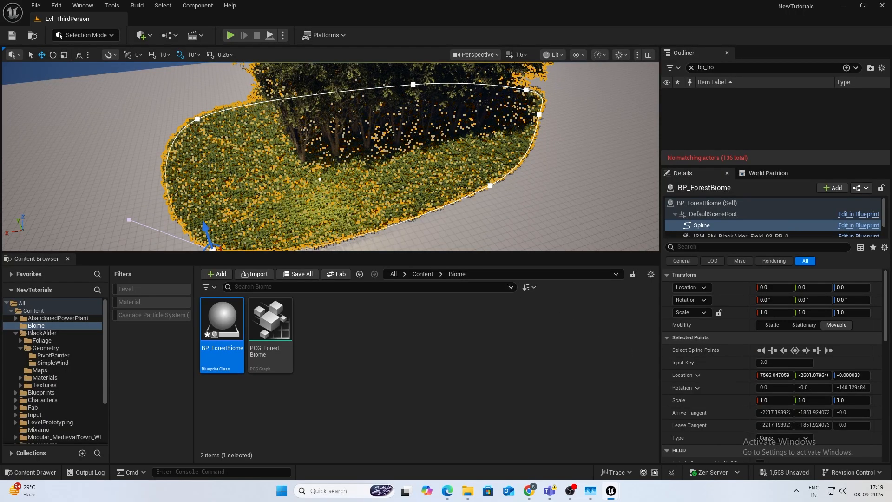
# Set the forest biome's Tree Radius to about 0.53 and look over the resulting forest.
pyautogui.click(433, 182)
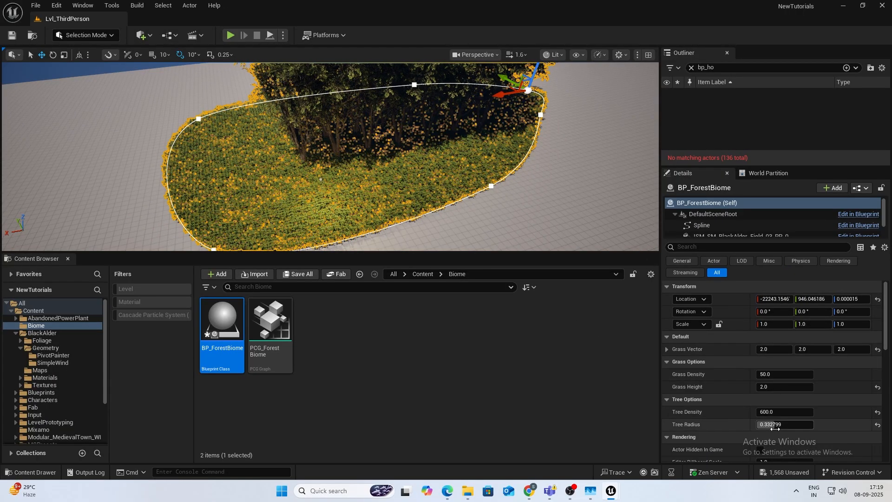
pyautogui.moveTo(778, 425); pyautogui.dragTo(778, 425)
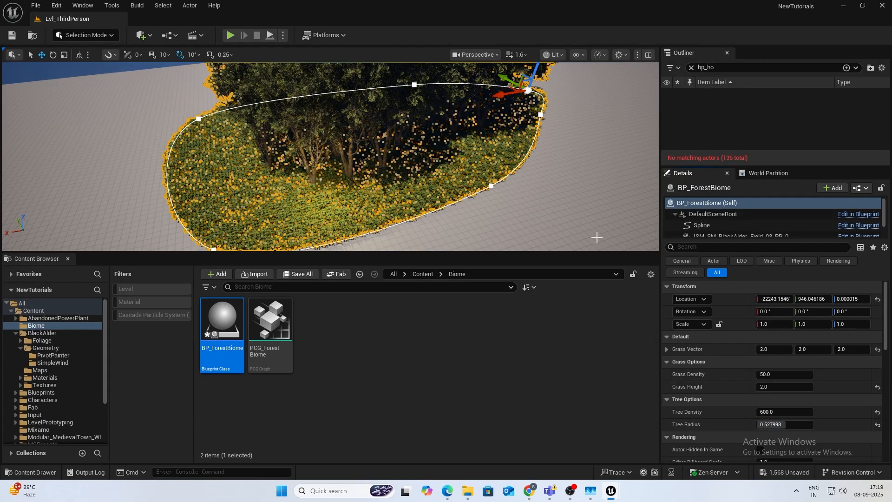
pyautogui.press('g')
pyautogui.press('w')
pyautogui.moveTo(558, 209); pyautogui.dragTo(446, 181, button='right')
pyautogui.scroll(1, 558, 210)
pyautogui.press('s')
pyautogui.scroll(-2, 455, 181)
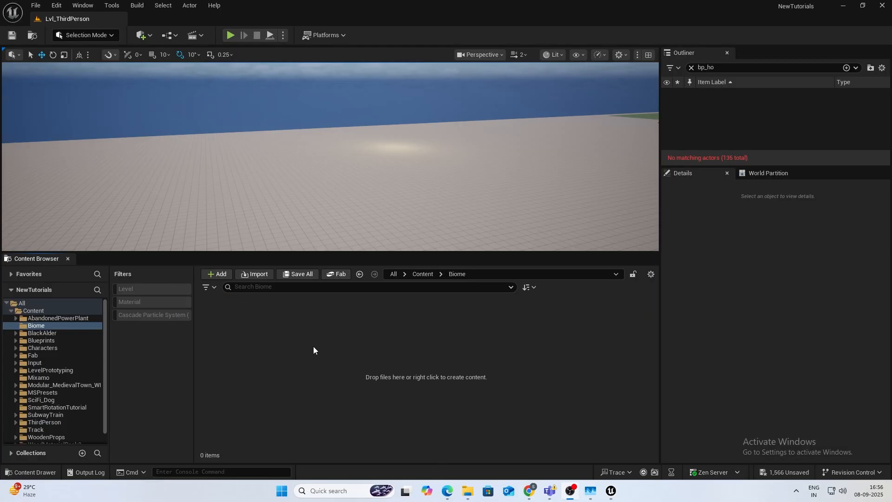
# Create an Actor Blueprint class named BP_ForestBiome in the Biome folder.
pyautogui.rightClick(312, 347)
pyautogui.click(368, 215)
pyautogui.click(367, 162)
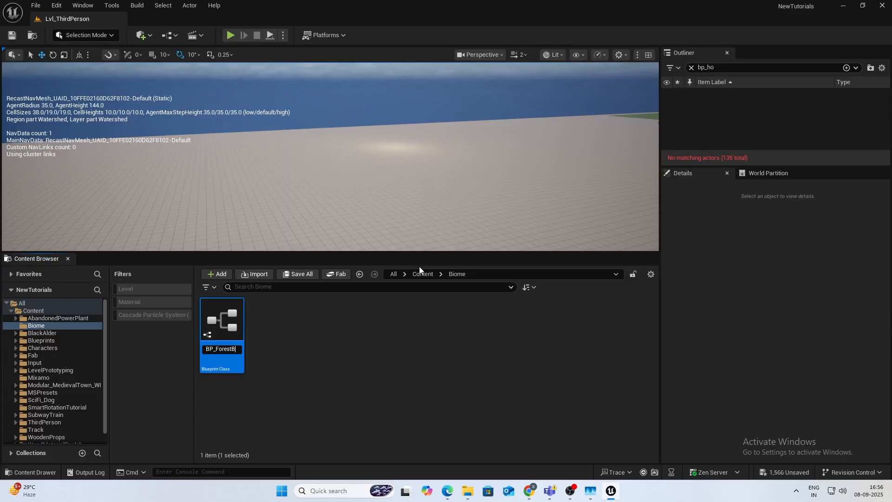
pyautogui.write('BP_ForestBiome')
pyautogui.press('Return')
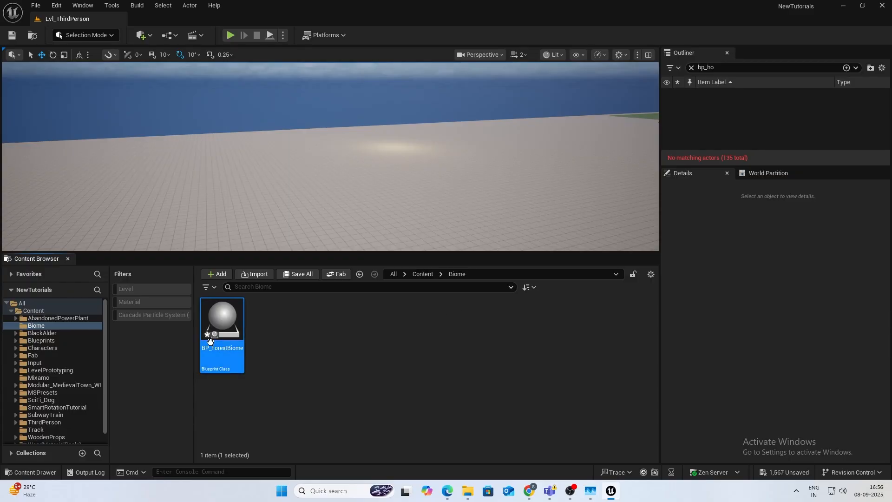
# Create an empty PCG graph named PCG_ForestBiome in the Biome folder.
pyautogui.rightClick(348, 379)
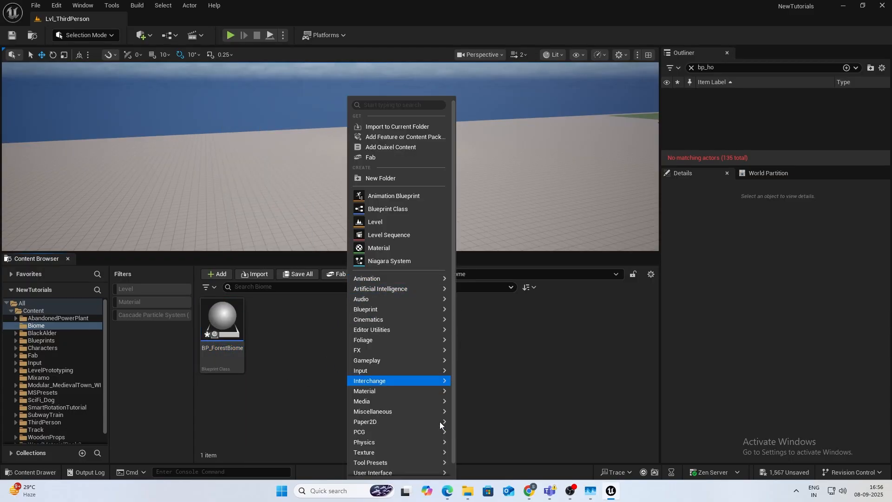
pyautogui.moveTo(408, 432)
pyautogui.click(497, 440)
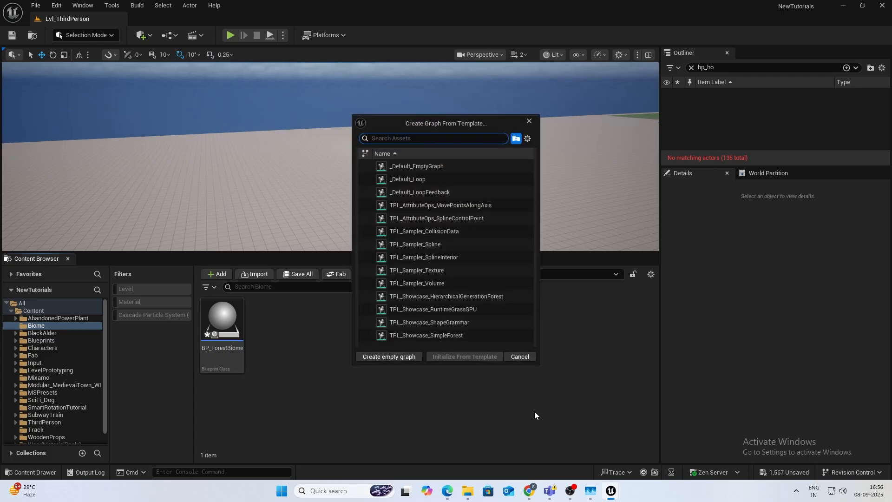
pyautogui.click(391, 353)
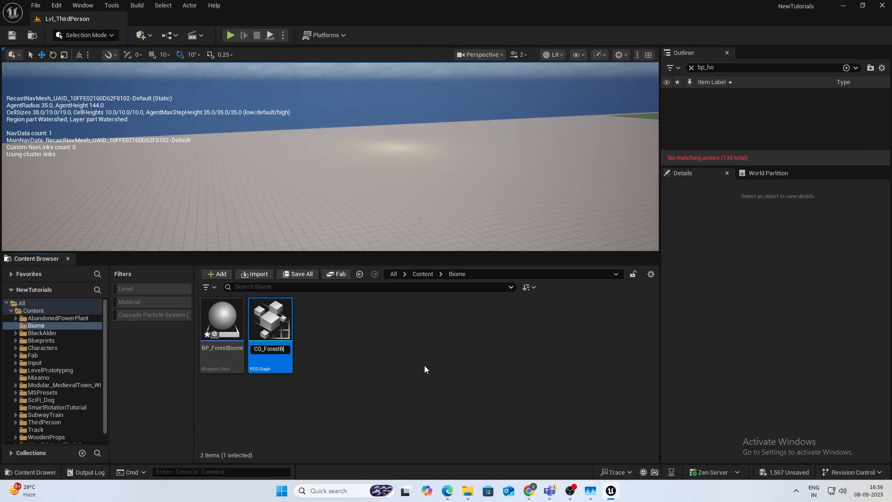
pyautogui.write('PCG_ForestBiome')
pyautogui.press('Return')
# Open the BP_ForestBiome blueprint for editing and maximise its editor window.
pyautogui.doubleClick(224, 334)
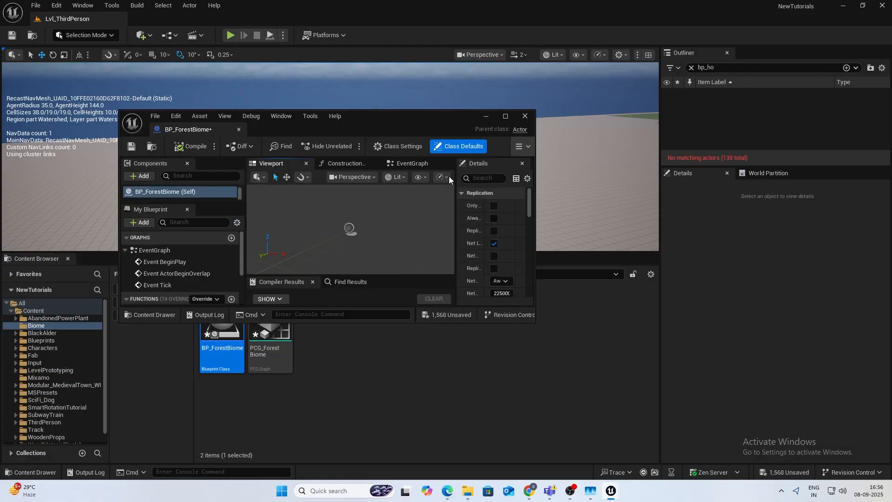
pyautogui.click(505, 119)
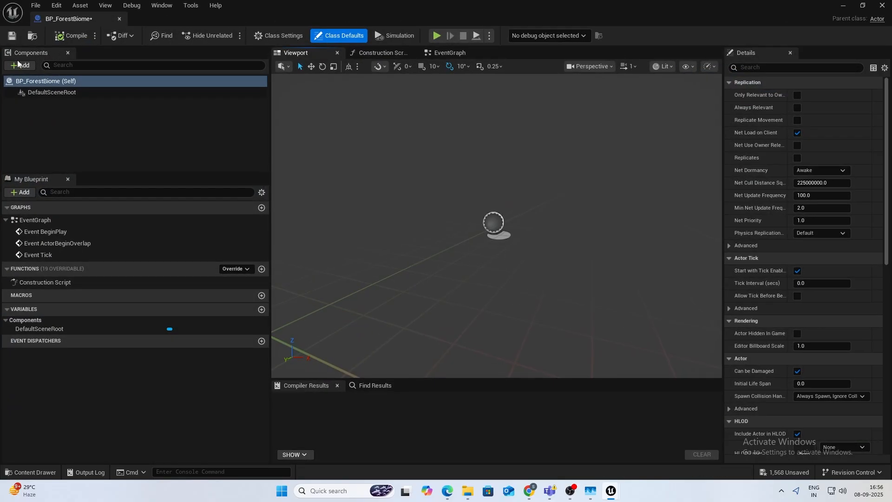
# Add a PCG component to BP_ForestBiome and assign the PCG_ForestBiome graph to it, compiling the blueprint.
pyautogui.click(19, 65)
pyautogui.write('pcg')
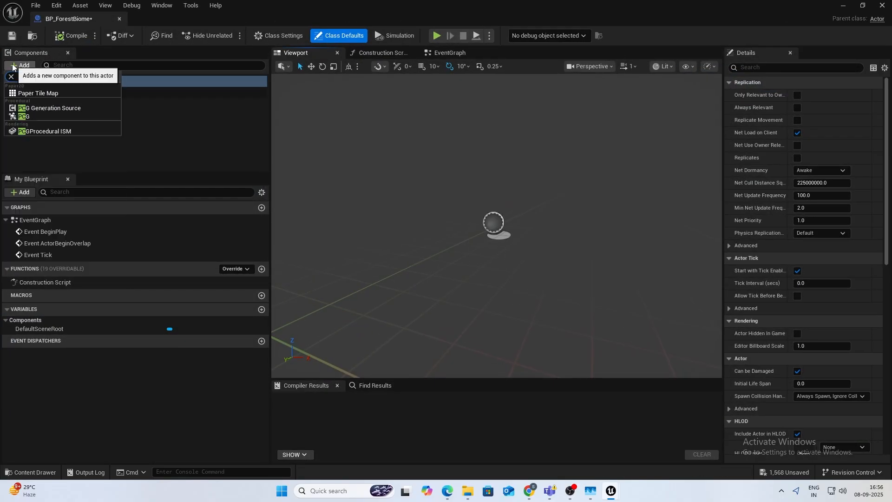
pyautogui.click(35, 102)
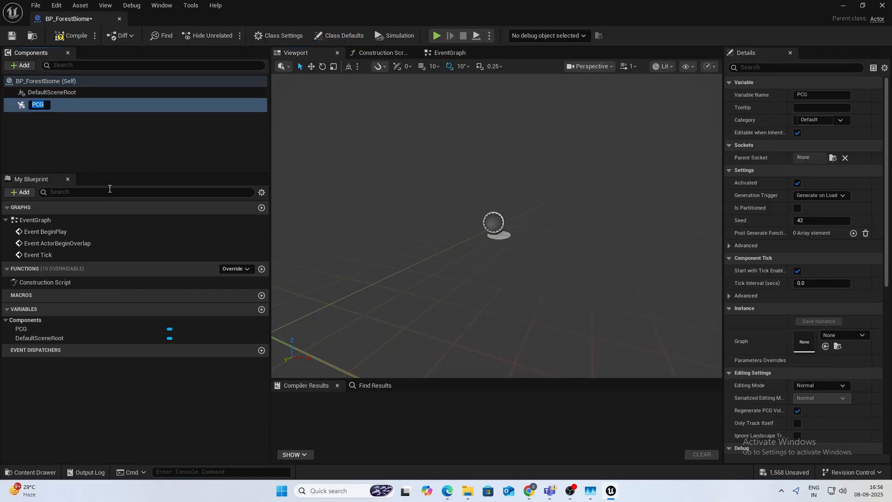
pyautogui.click(32, 104)
pyautogui.click(837, 340)
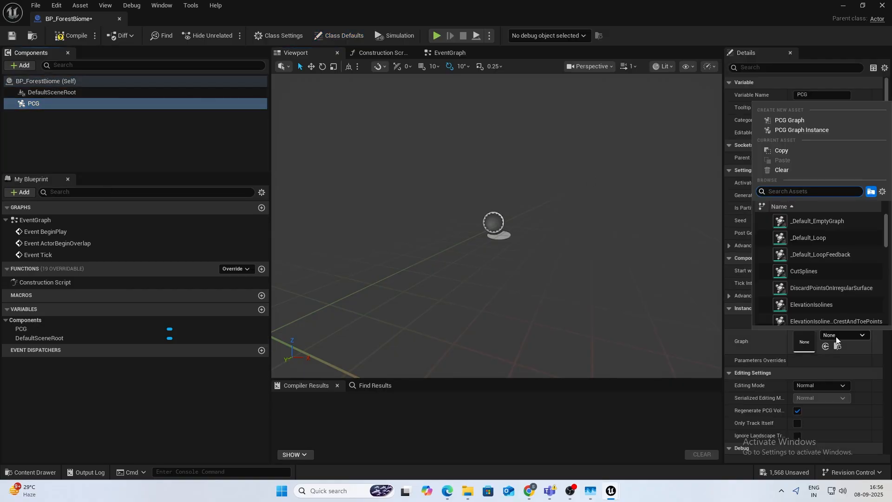
pyautogui.write('Fores')
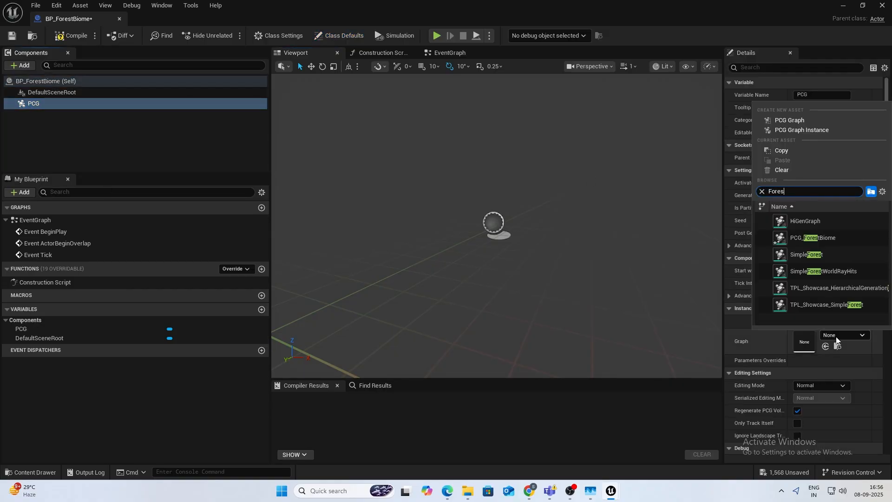
pyautogui.click(825, 238)
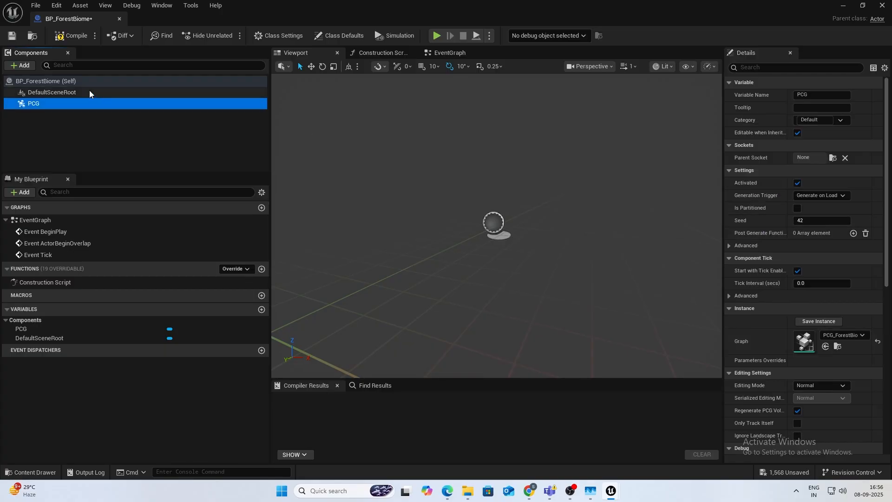
pyautogui.click(70, 35)
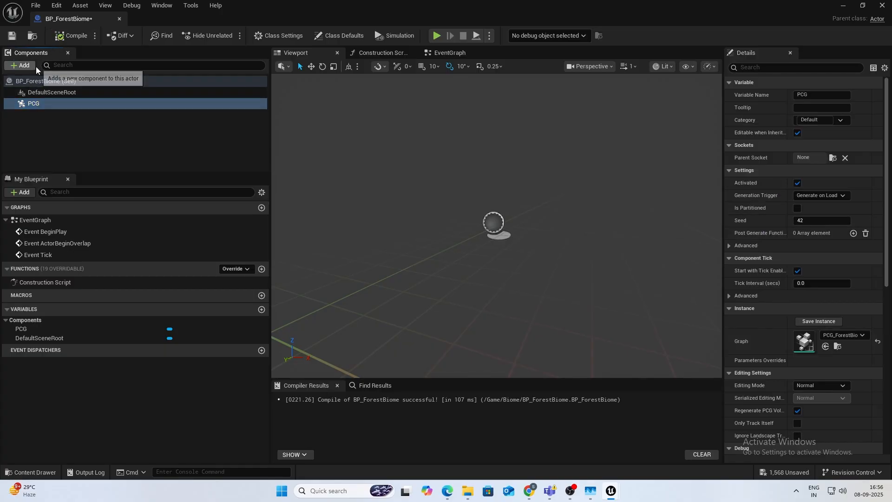
# Add a Spline component under DefaultSceneRoot and enable Closed Loop for it.
pyautogui.click(32, 66)
pyautogui.write('Splin')
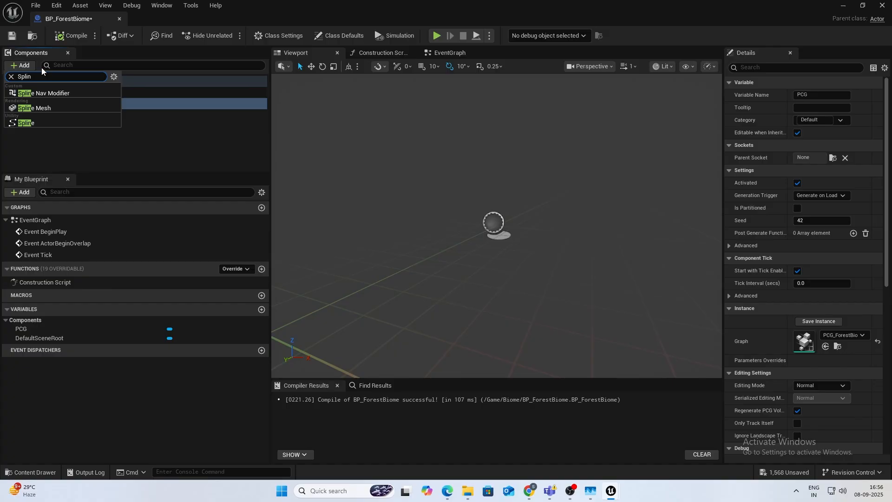
pyautogui.click(59, 122)
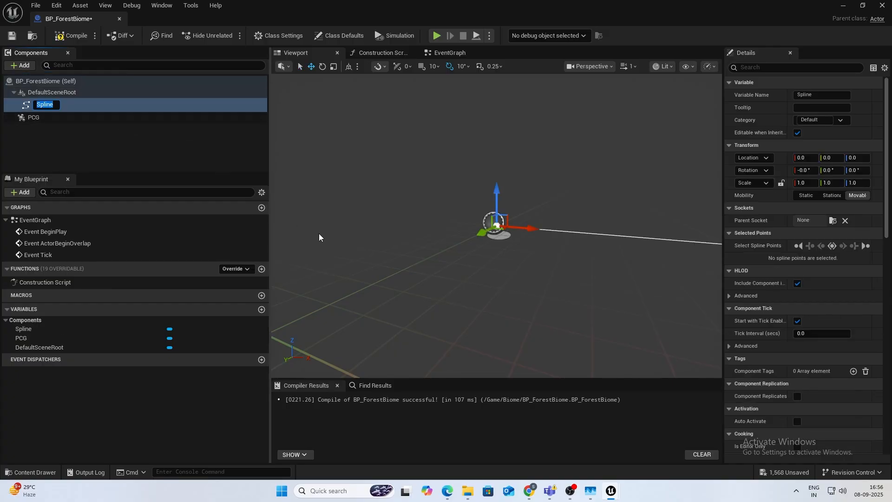
pyautogui.click(9, 166)
pyautogui.click(37, 105)
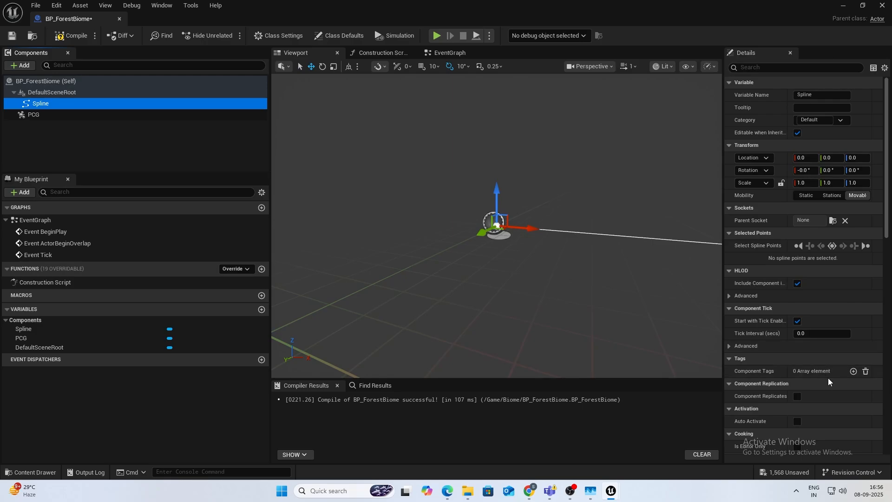
pyautogui.scroll(-3, 792, 246)
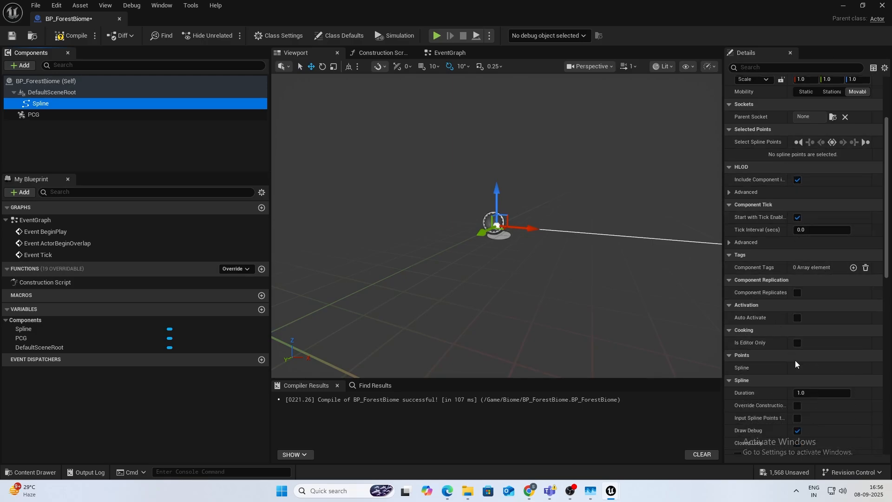
pyautogui.scroll(-1, 797, 363)
pyautogui.scroll(-1, 799, 367)
pyautogui.click(797, 383)
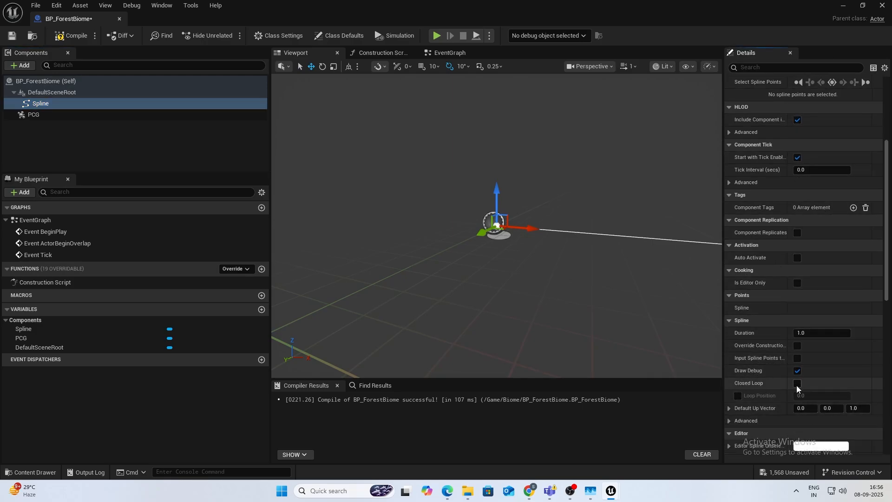
pyautogui.scroll(-5, 516, 239)
# Shape the spline into a three-point loop, adding a third point at about X 694, Y -1082, and compile the blueprint.
pyautogui.moveTo(516, 239); pyautogui.dragTo(538, 248, button='right')
pyautogui.scroll(4, 488, 231)
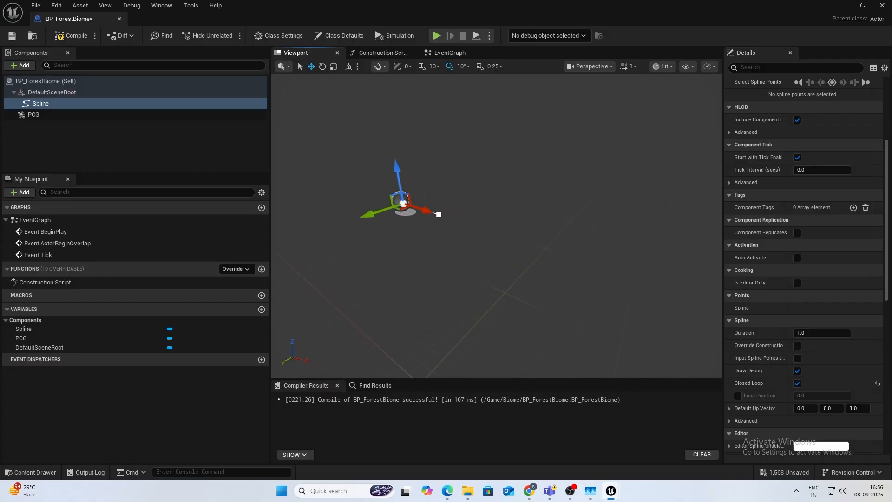
pyautogui.click(424, 212)
pyautogui.moveTo(447, 219); pyautogui.dragTo(700, 300)
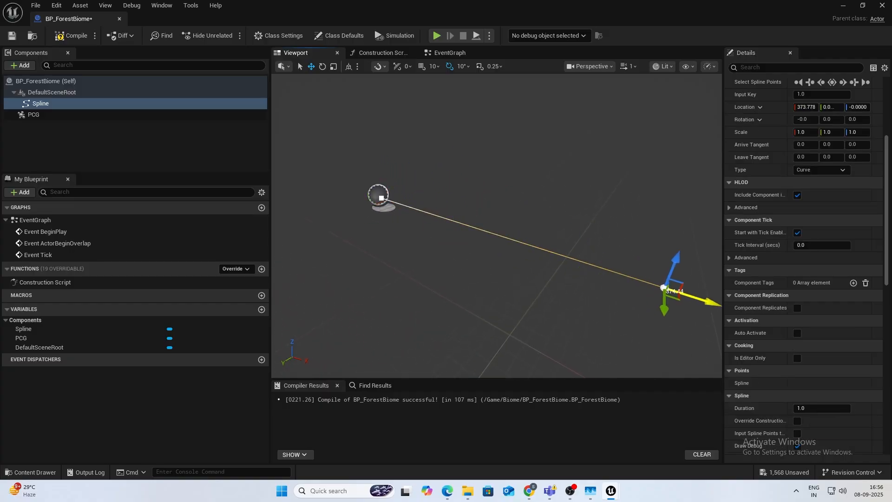
pyautogui.moveTo(529, 308)
pyautogui.mouseDown(button='right')
pyautogui.moveTo(521, 321)
pyautogui.moveTo(529, 307)
pyautogui.mouseUp(button='right')
pyautogui.moveTo(473, 245); pyautogui.dragTo(534, 299)
pyautogui.keyDown('alt'); pyautogui.moveTo(454, 288); pyautogui.dragTo(719, 228); pyautogui.keyUp('alt')
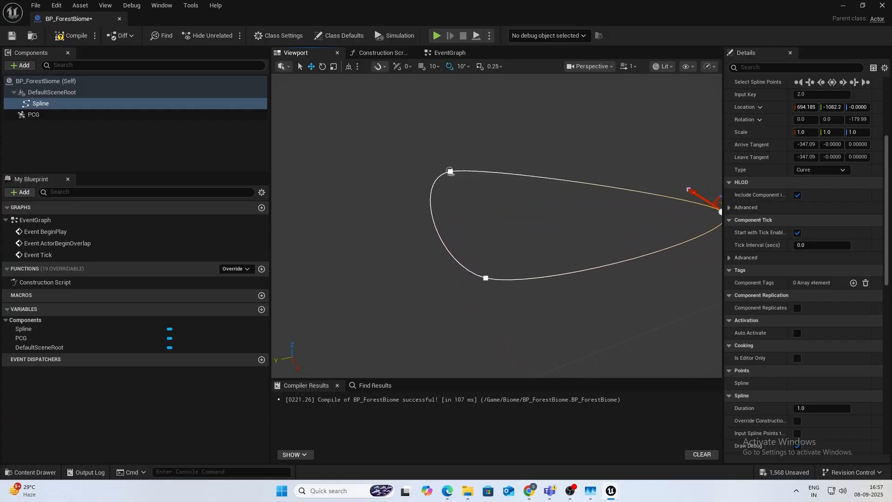
pyautogui.moveTo(525, 224); pyautogui.dragTo(581, 225, button='right')
pyautogui.click(61, 39)
# Place a BP_ForestBiome actor on the ground in the Lvl_ThirdPerson level and focus the view on it.
pyautogui.click(843, 6)
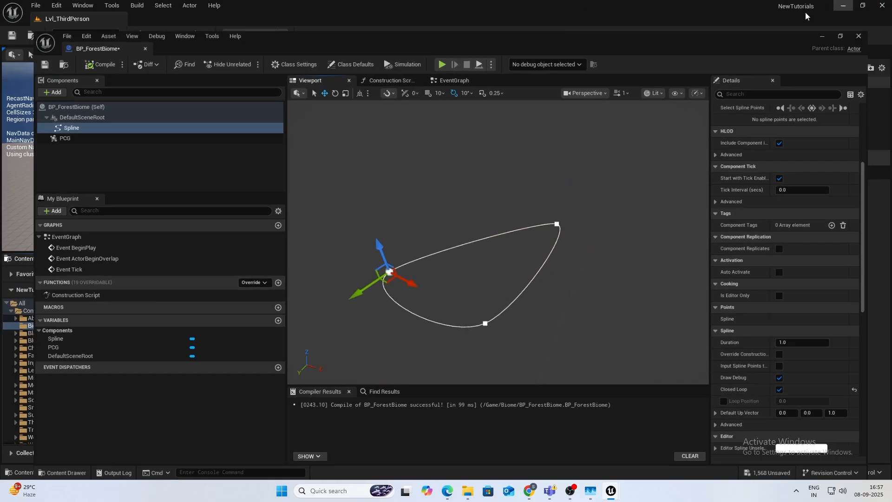
pyautogui.moveTo(348, 231); pyautogui.dragTo(349, 232)
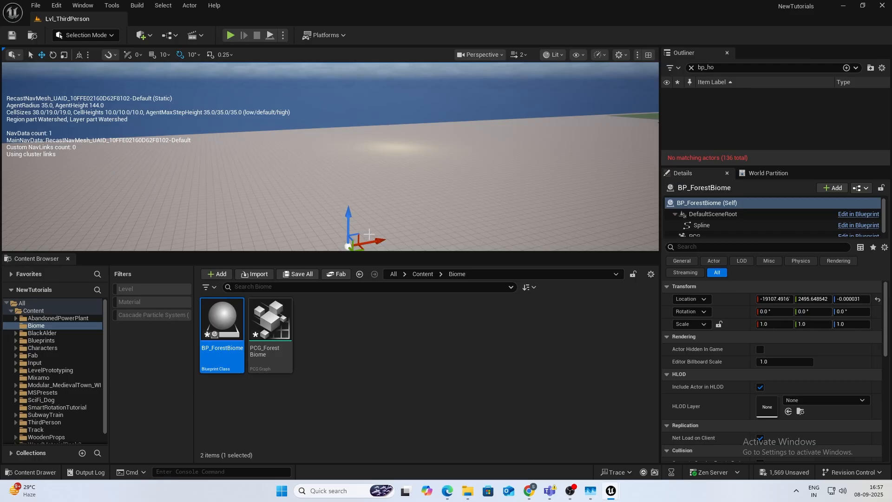
pyautogui.press('f')
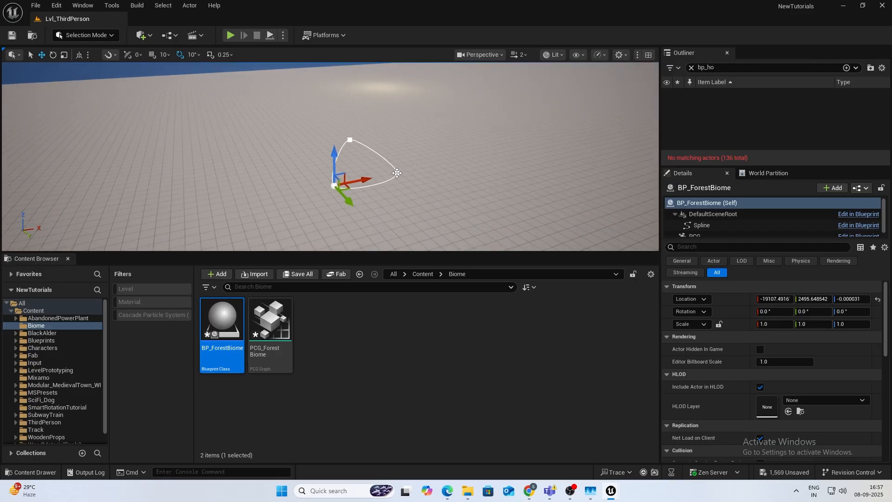
# Enlarge the placed biome's spline by moving its three points outward and adding a fourth at about X -2751, Y -2680.
pyautogui.click(397, 174)
pyautogui.click(397, 173)
pyautogui.moveTo(432, 175); pyautogui.dragTo(558, 184)
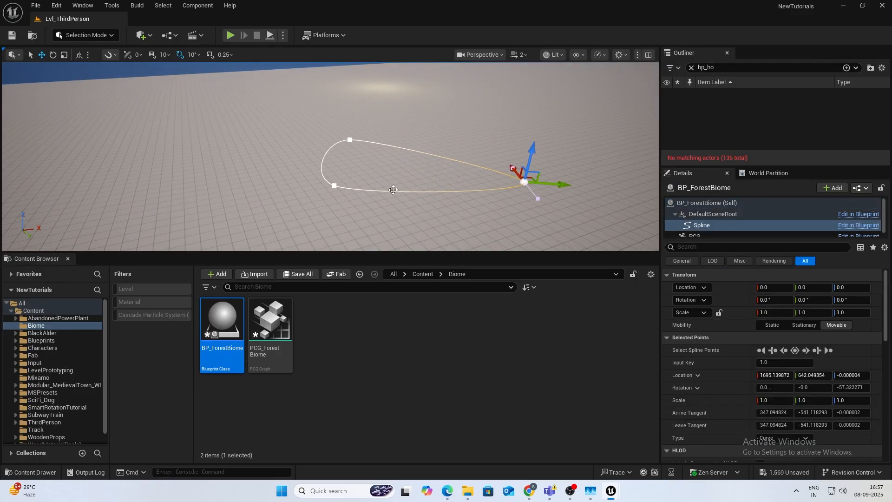
pyautogui.click(336, 186)
pyautogui.moveTo(319, 201); pyautogui.dragTo(242, 205)
pyautogui.click(350, 139)
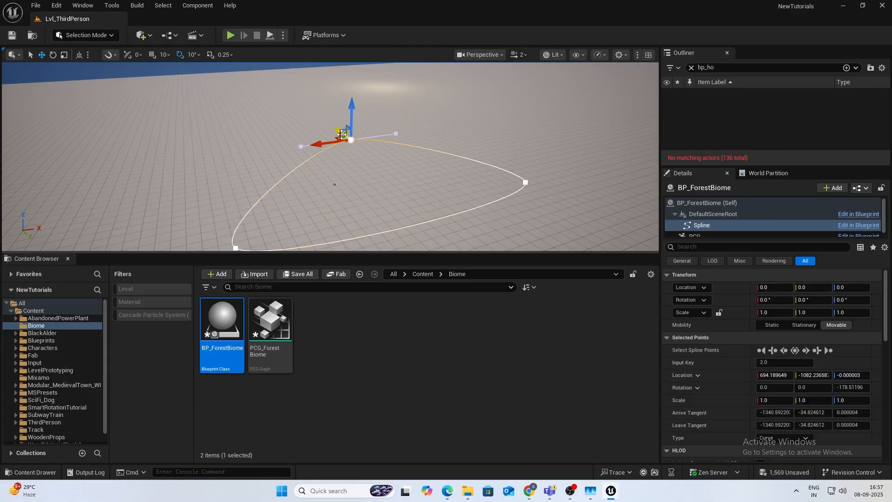
pyautogui.moveTo(342, 135); pyautogui.dragTo(306, 107)
pyautogui.moveTo(306, 107); pyautogui.dragTo(367, 107, button='right')
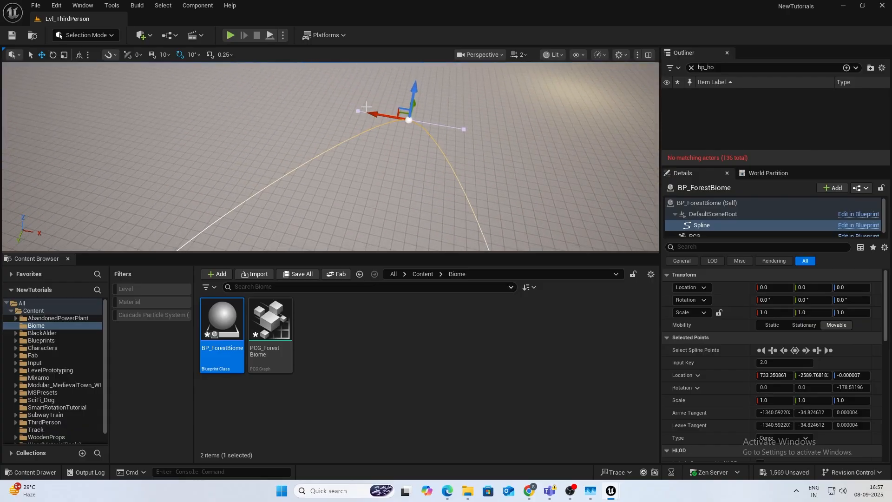
pyautogui.keyDown('alt'); pyautogui.moveTo(374, 114); pyautogui.dragTo(147, 75); pyautogui.keyUp('alt')
pyautogui.moveTo(147, 75); pyautogui.dragTo(384, 137, button='right')
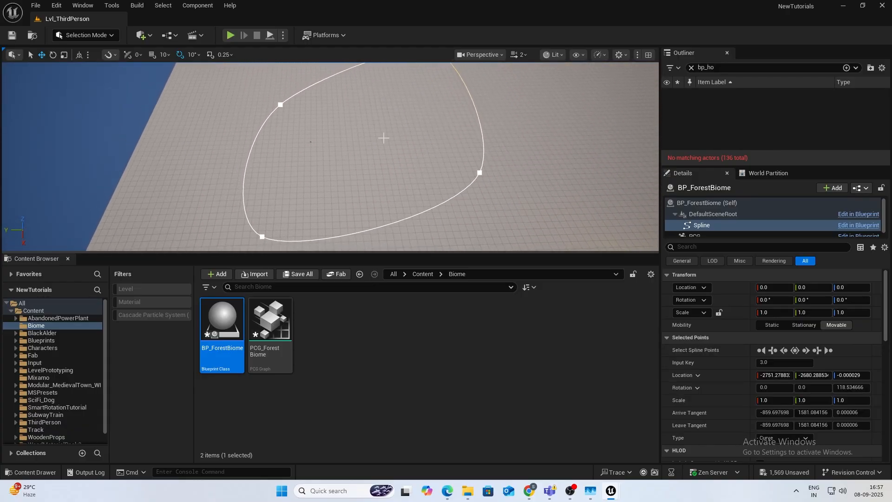
# Open the PCG_ForestBiome graph and add a Get Spline Data node.
pyautogui.doubleClick(262, 329)
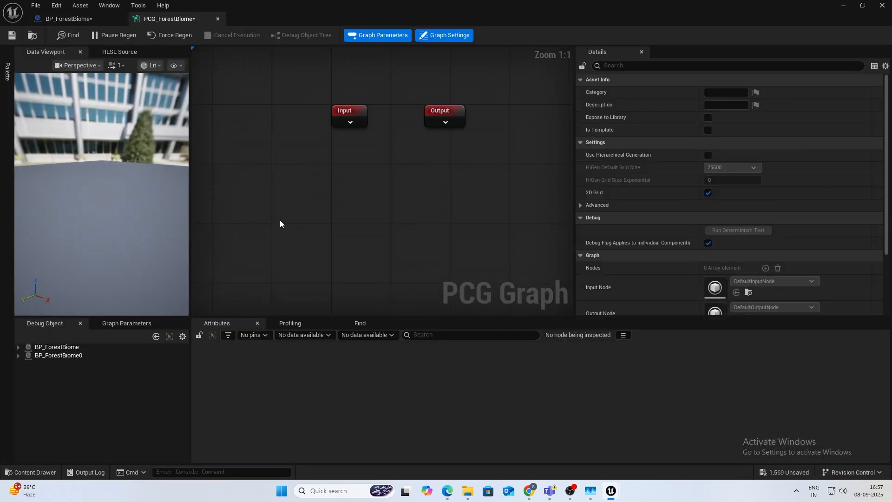
pyautogui.rightClick(280, 223)
pyautogui.write('get spl')
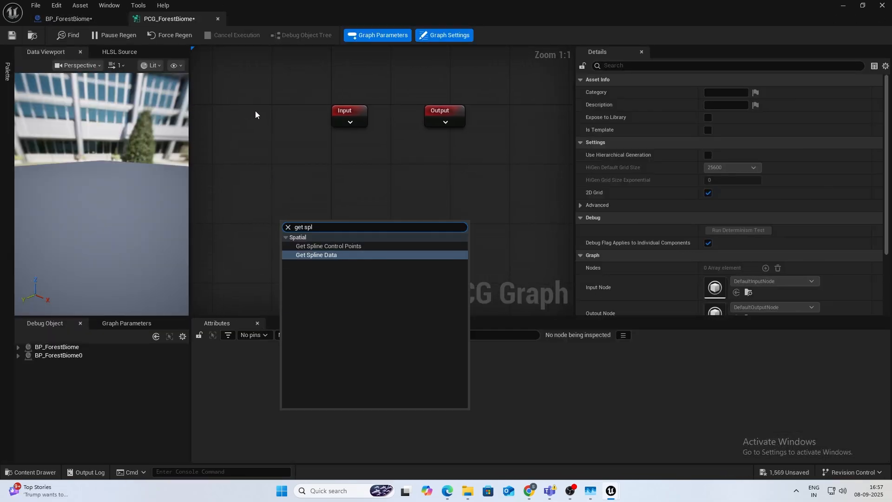
pyautogui.press('Return')
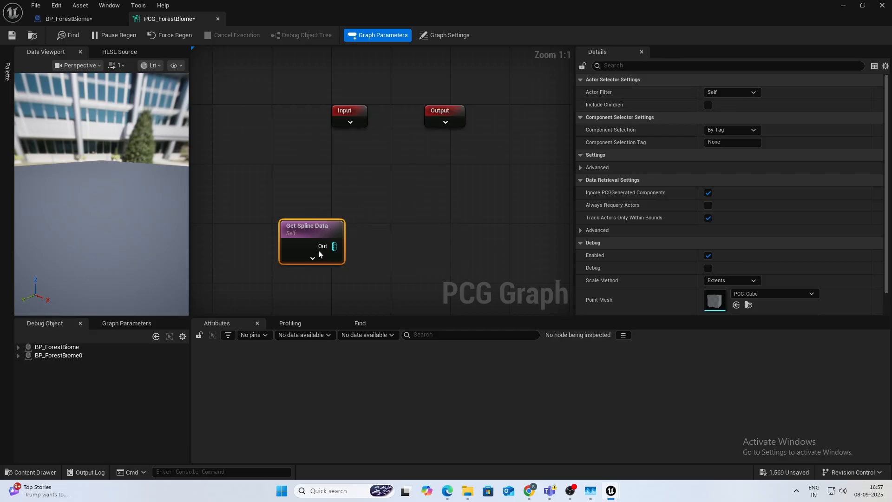
# Connect a Spline Sampler to Get Spline Data, with Unbounded enabled and Dimension set to On Interior.
pyautogui.moveTo(319, 253); pyautogui.dragTo(256, 244, button='right')
pyautogui.moveTo(276, 228); pyautogui.dragTo(322, 222)
pyautogui.write('spline samp')
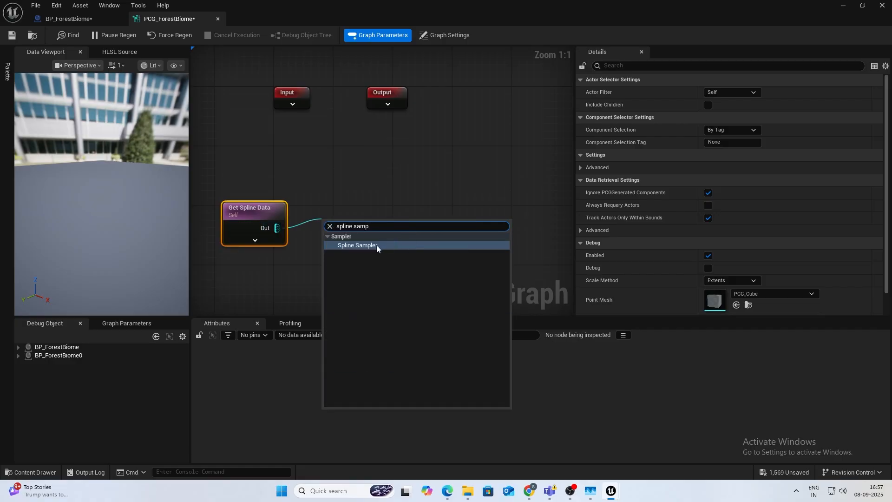
pyautogui.click(376, 245)
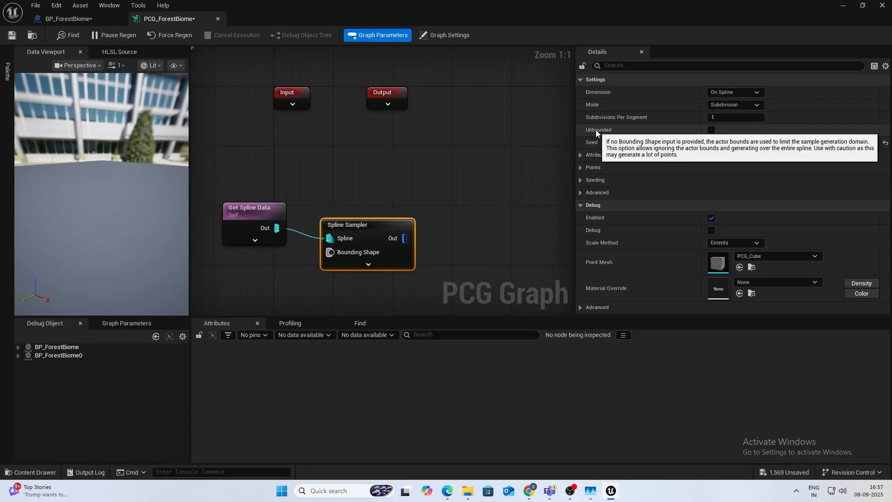
pyautogui.click(711, 131)
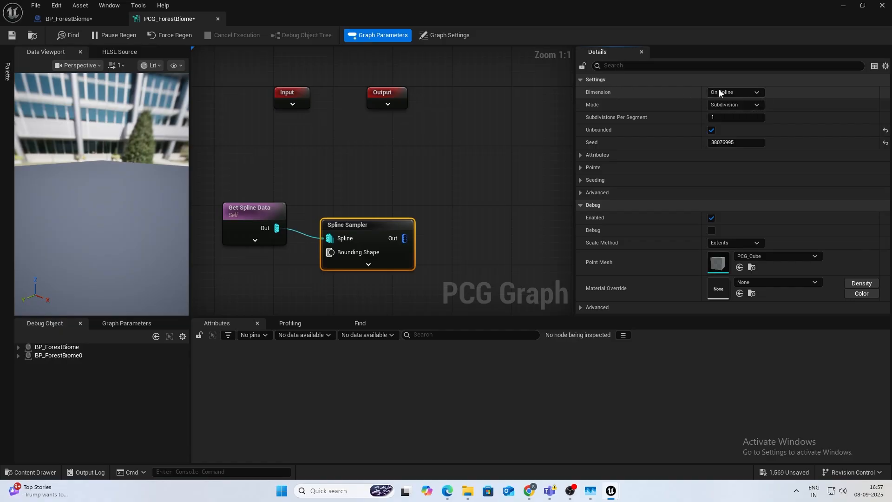
pyautogui.click(749, 93)
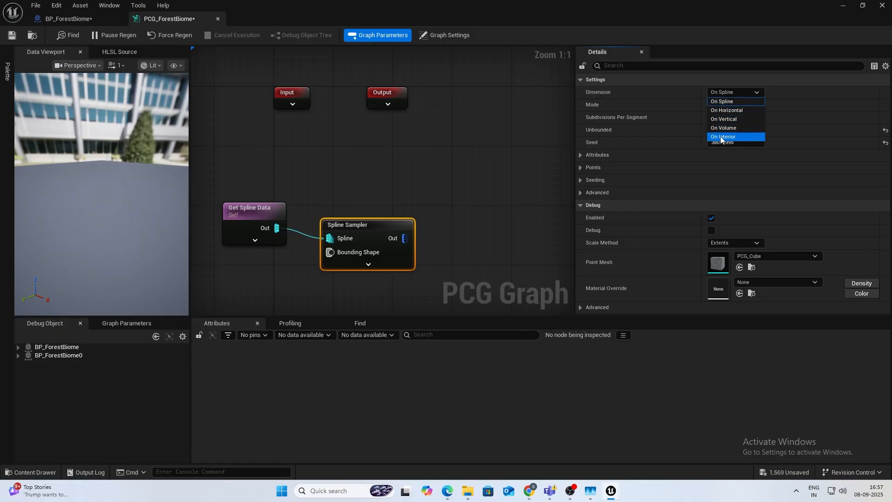
pyautogui.click(722, 138)
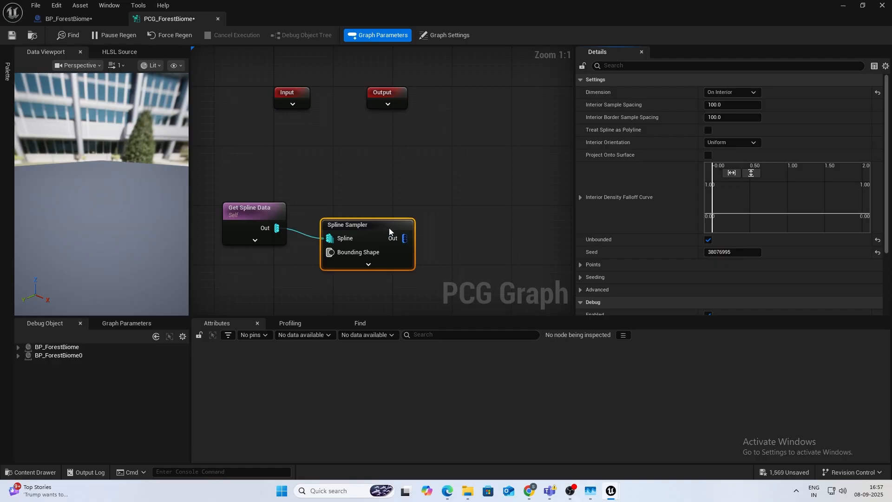
# Add a Transform Points node fed by the Spline Sampler's output.
pyautogui.moveTo(393, 222); pyautogui.dragTo(402, 177, button='right')
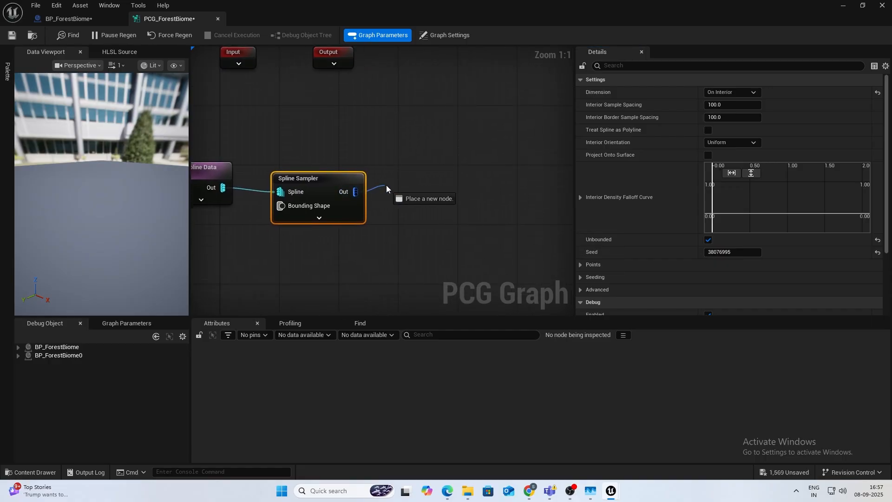
pyautogui.moveTo(386, 189); pyautogui.dragTo(392, 191)
pyautogui.write('transfomr')
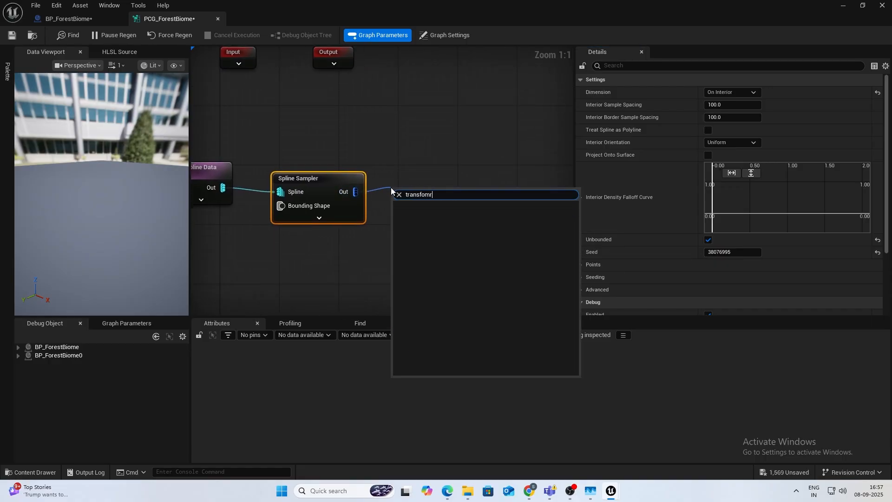
pyautogui.press('BackSpace')
pyautogui.press('BackSpace')
pyautogui.write('rm po')
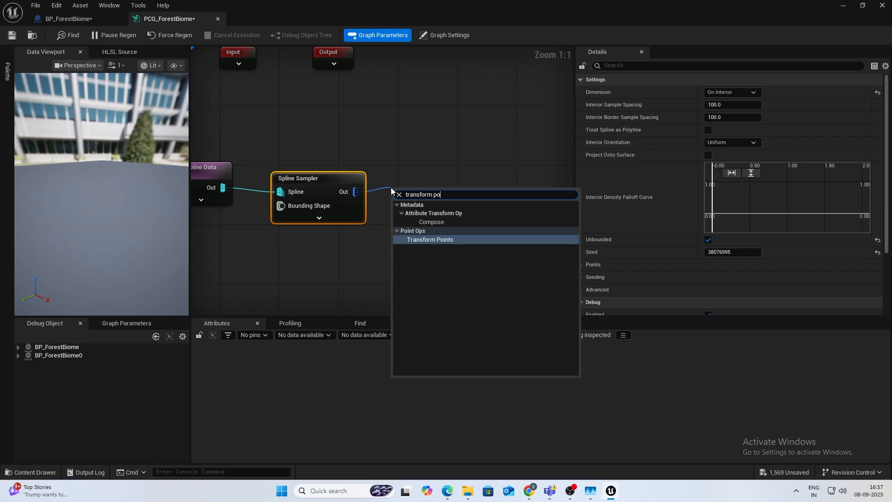
pyautogui.press('Return')
# Connect a Static Mesh Spawner to the Transform Points output and add one mesh entry to it.
pyautogui.moveTo(450, 207); pyautogui.dragTo(495, 203)
pyautogui.write('stati')
pyautogui.press('Return')
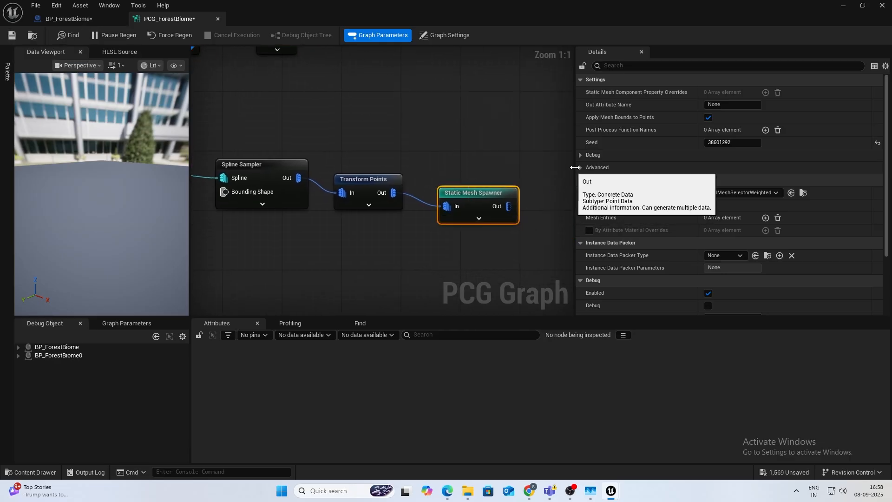
pyautogui.click(766, 218)
# Assign SM_BlackAlder_Seedling_02_PP from BlackAlder/Geometry/PivotPainter as the Static Mesh Spawner entry's static mesh and save the graph.
pyautogui.click(842, 10)
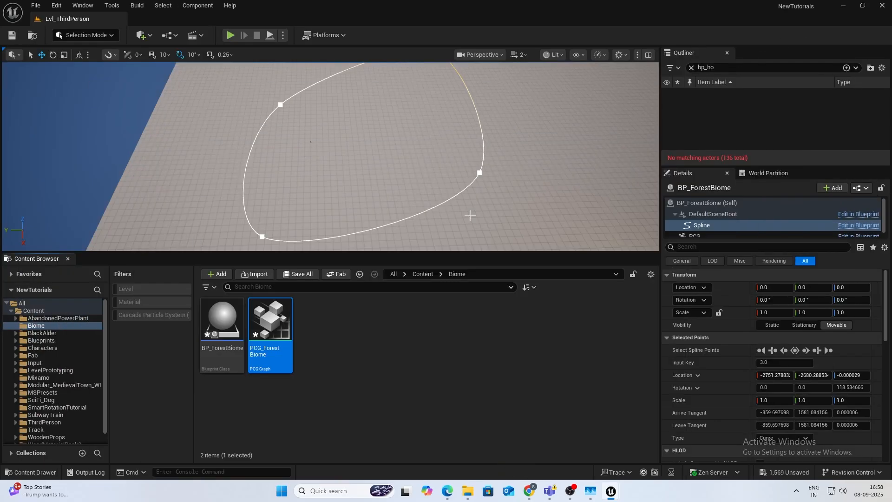
pyautogui.click(421, 274)
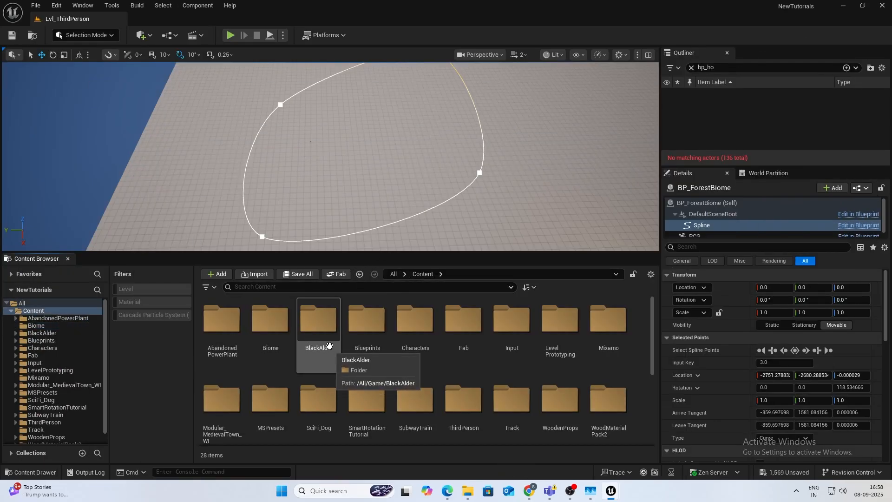
pyautogui.doubleClick(320, 323)
pyautogui.doubleClick(271, 321)
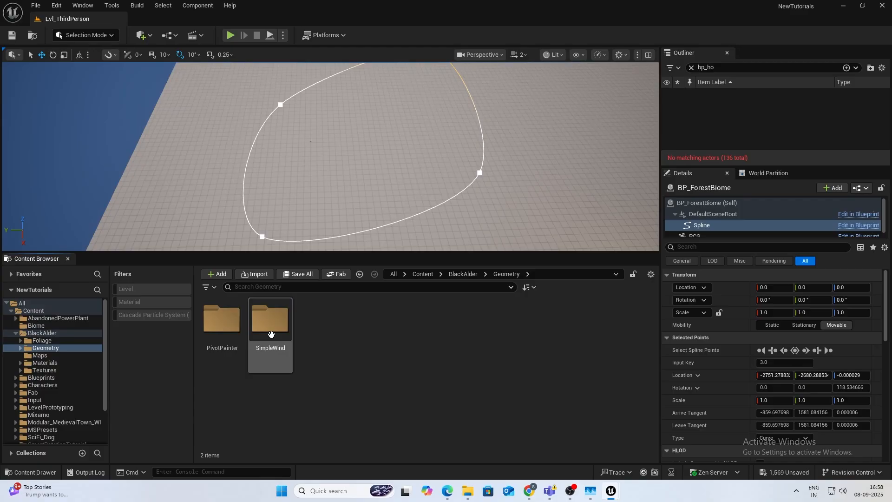
pyautogui.doubleClick(225, 325)
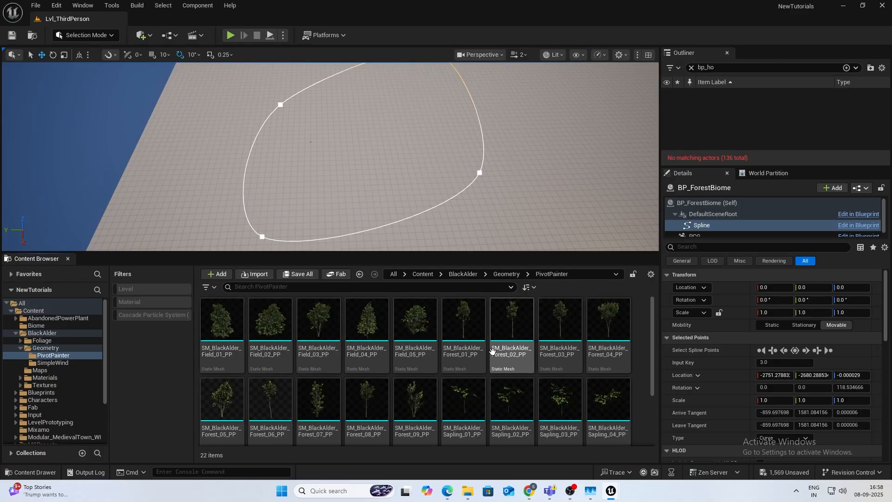
pyautogui.scroll(-3, 513, 349)
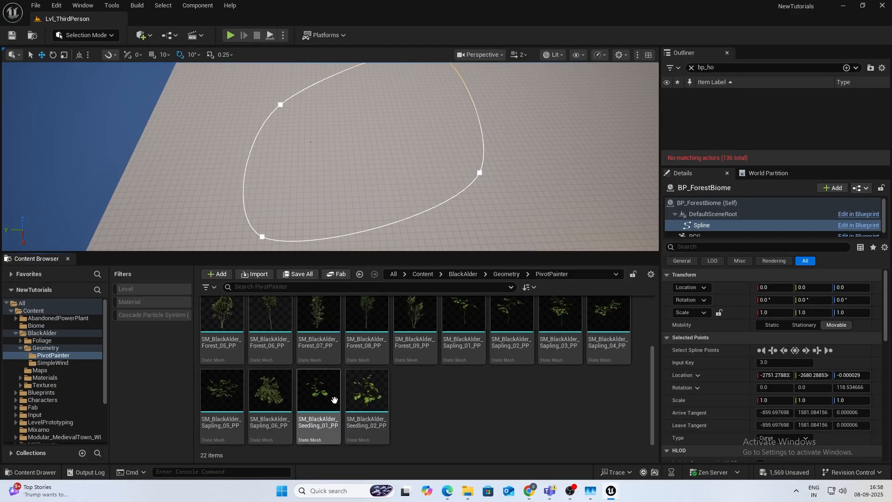
pyautogui.hotkey('alt', 'Tab')
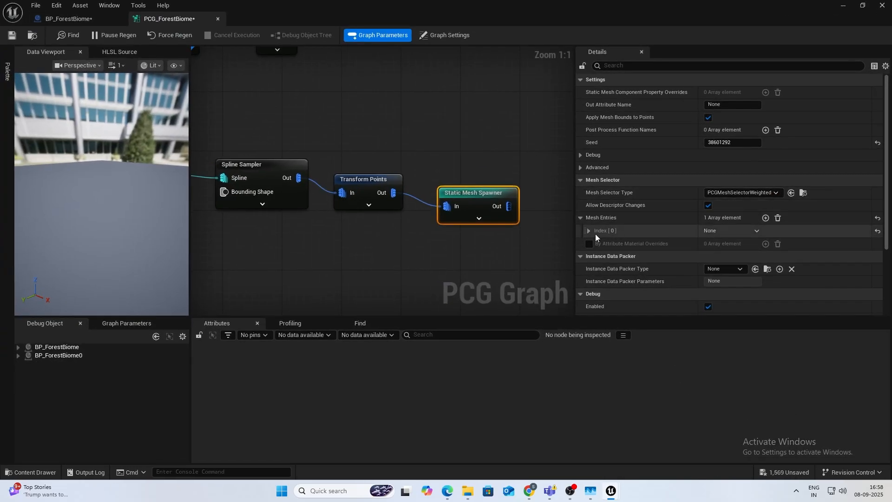
pyautogui.click(590, 231)
pyautogui.click(596, 244)
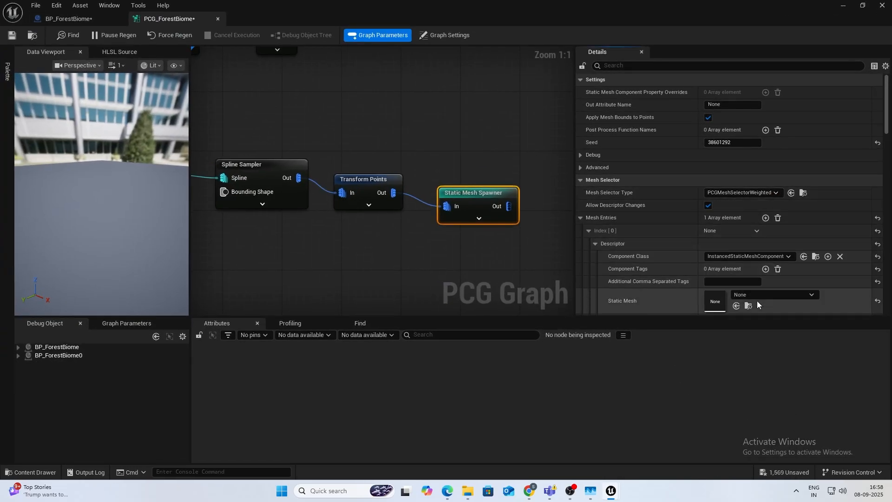
pyautogui.click(736, 305)
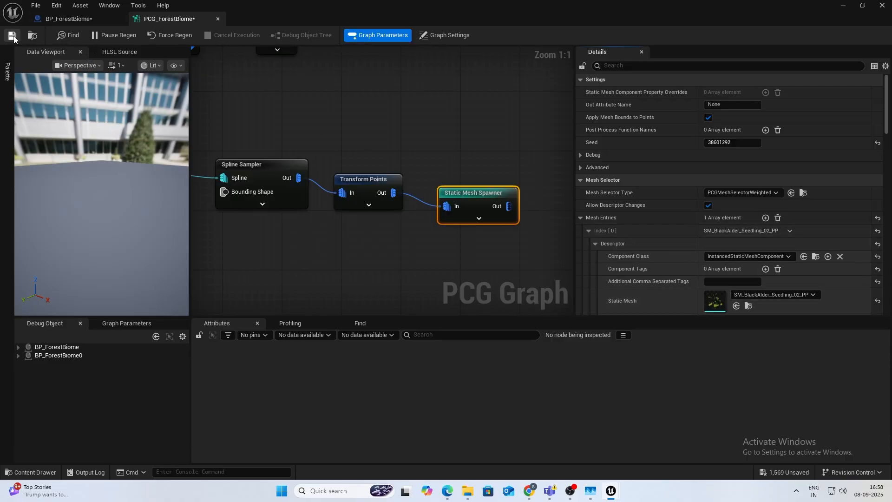
# Switch the level viewport to Game View and inspect the seedlings spawned inside the spline up close.
pyautogui.click(845, 5)
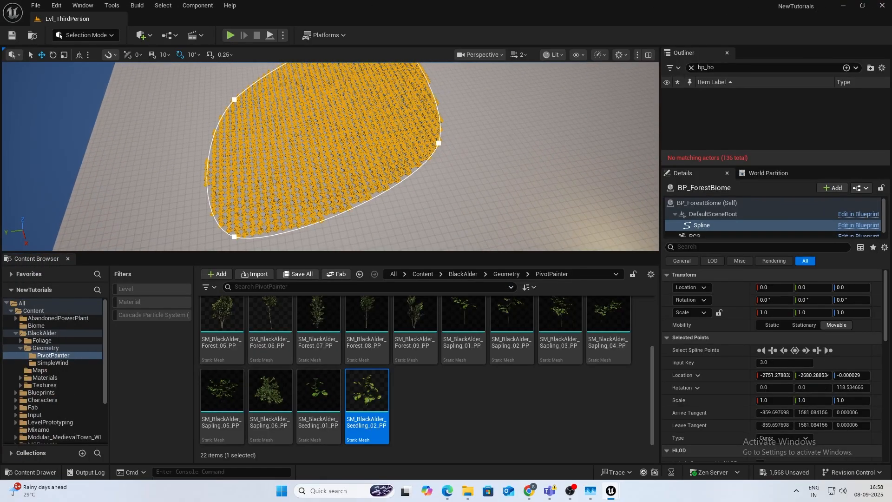
pyautogui.moveTo(331, 156)
pyautogui.mouseDown(button='right')
pyautogui.moveTo(297, 163)
pyautogui.moveTo(371, 149)
pyautogui.moveTo(334, 112)
pyautogui.moveTo(362, 112)
pyautogui.moveTo(326, 114)
pyautogui.moveTo(400, 140)
pyautogui.moveTo(321, 138)
pyautogui.moveTo(353, 209)
pyautogui.moveTo(325, 121)
pyautogui.moveTo(328, 165)
pyautogui.mouseUp(button='right')
pyautogui.press('g')
pyautogui.scroll(-2, 330, 157)
pyautogui.scroll(-1, 330, 156)
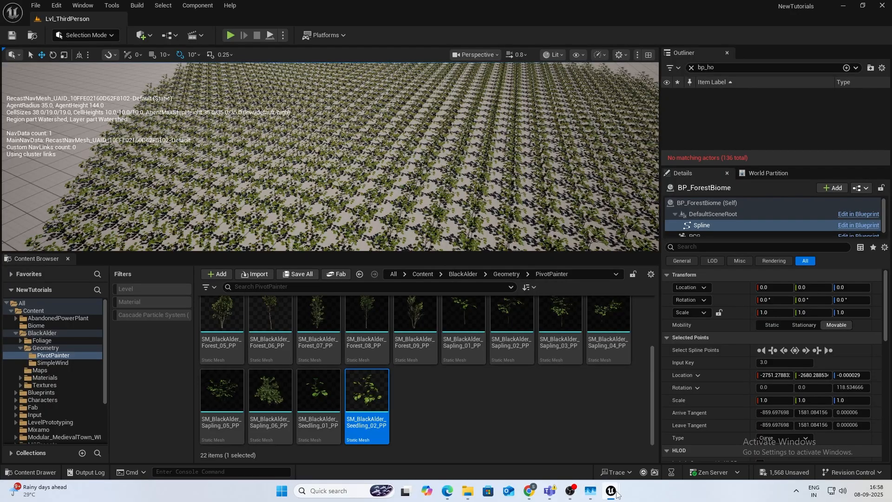
# Set the Transform Points node's Scale Min to 0.6 and Scale Max to 1.6, save, and check the seedlings in the level.
pyautogui.moveTo(614, 493)
pyautogui.click(641, 460)
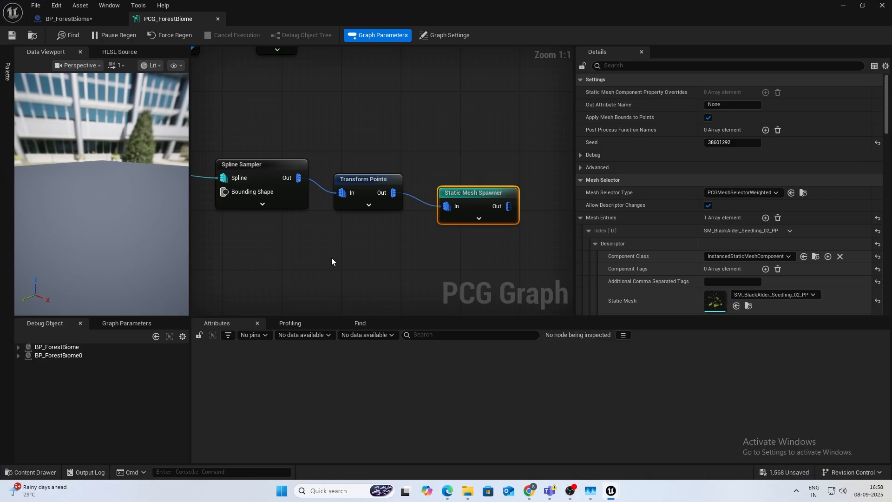
pyautogui.moveTo(332, 258); pyautogui.dragTo(399, 236, button='right')
pyautogui.click(429, 194)
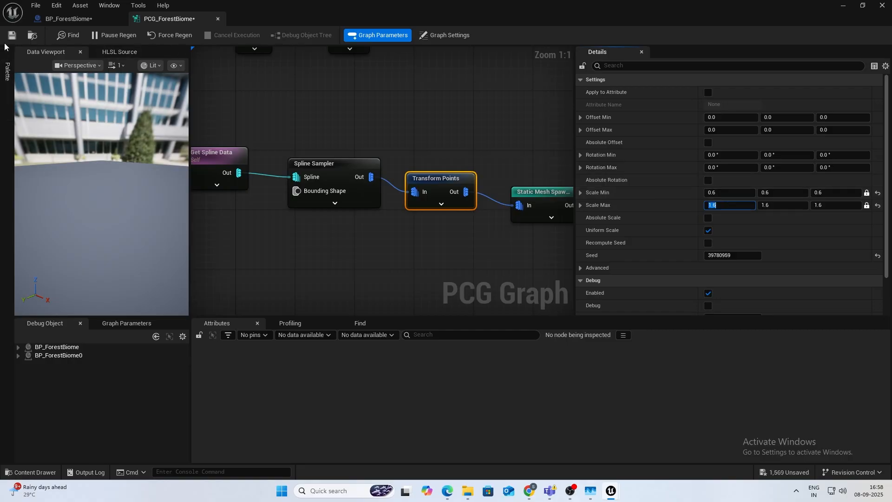
pyautogui.click(843, 6)
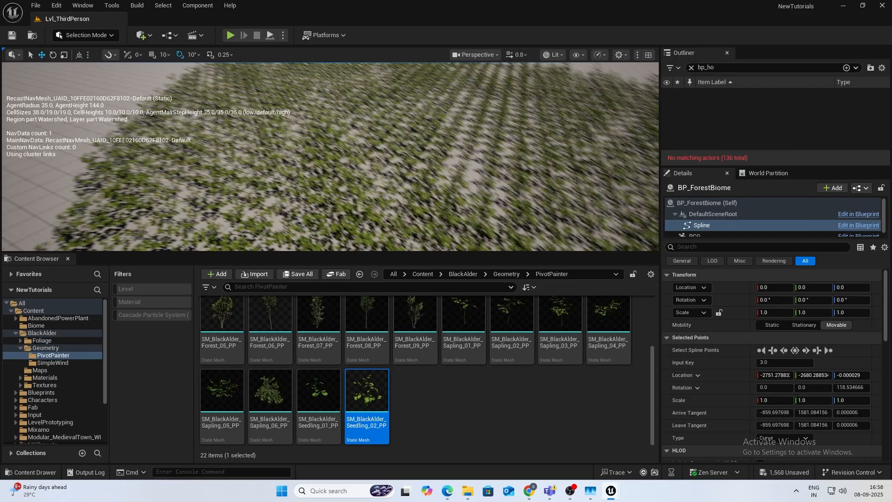
pyautogui.moveTo(331, 157); pyautogui.dragTo(379, 139, button='right')
pyautogui.scroll(3, 372, 100)
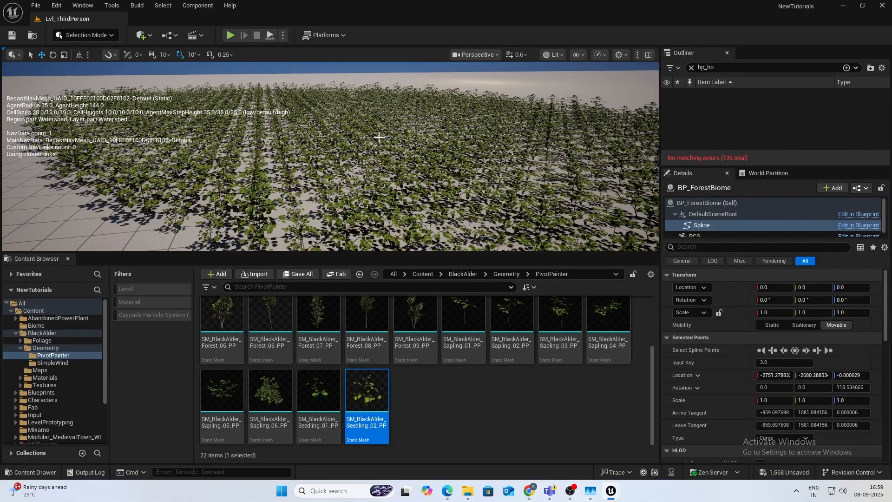
# Set the Spline Sampler's Interior Sample Spacing to 40 and check the planting density in the level.
pyautogui.hotkey('alt', 'Tab')
pyautogui.moveTo(307, 204); pyautogui.dragTo(464, 156, button='right')
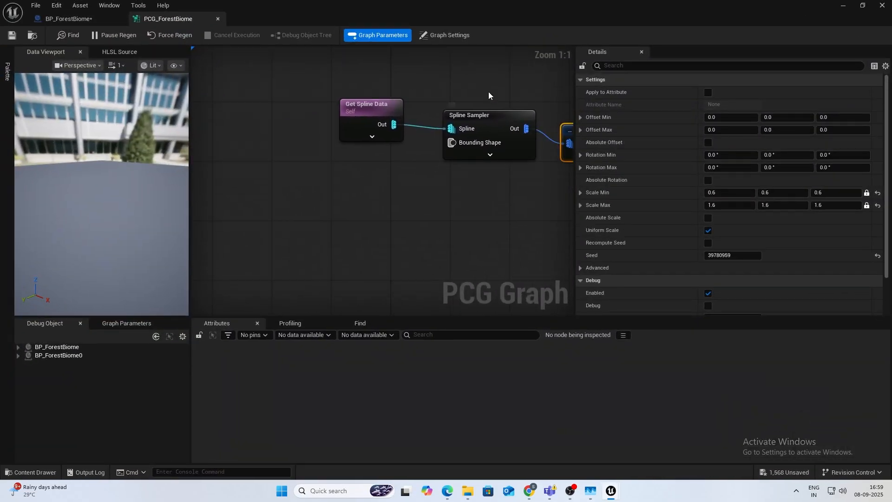
pyautogui.click(488, 117)
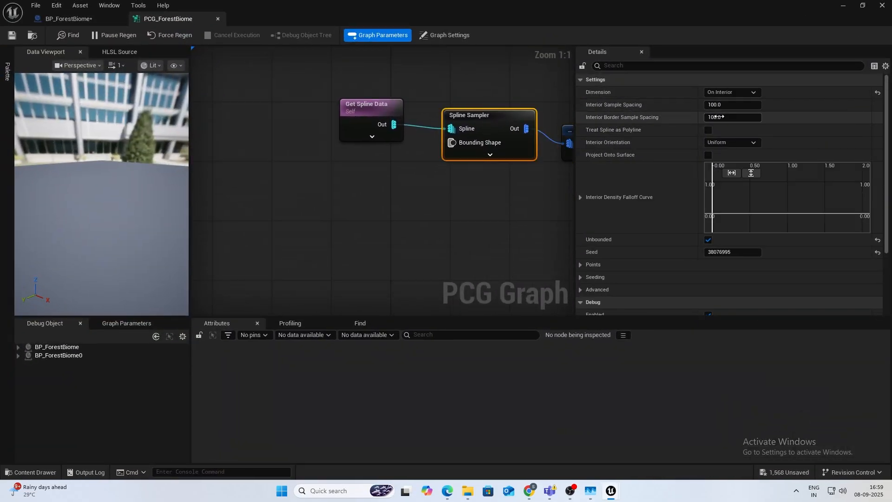
pyautogui.click(741, 106)
pyautogui.write('4')
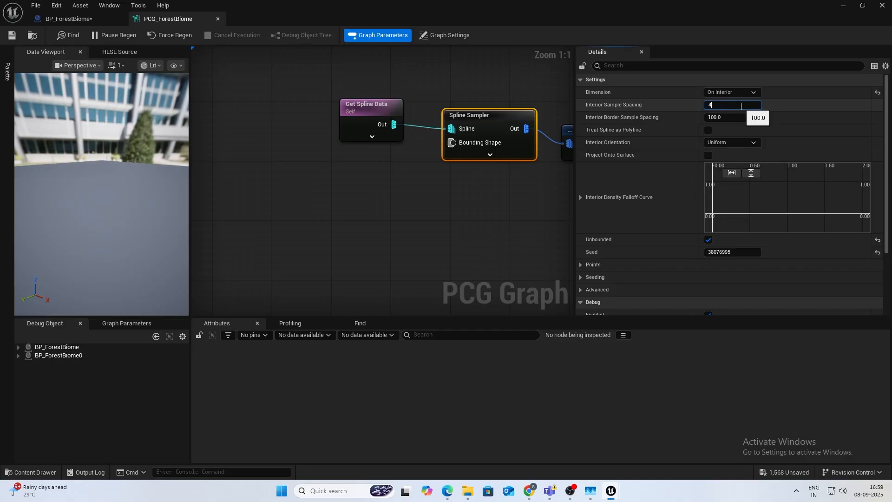
pyautogui.write('0')
pyautogui.press('Return')
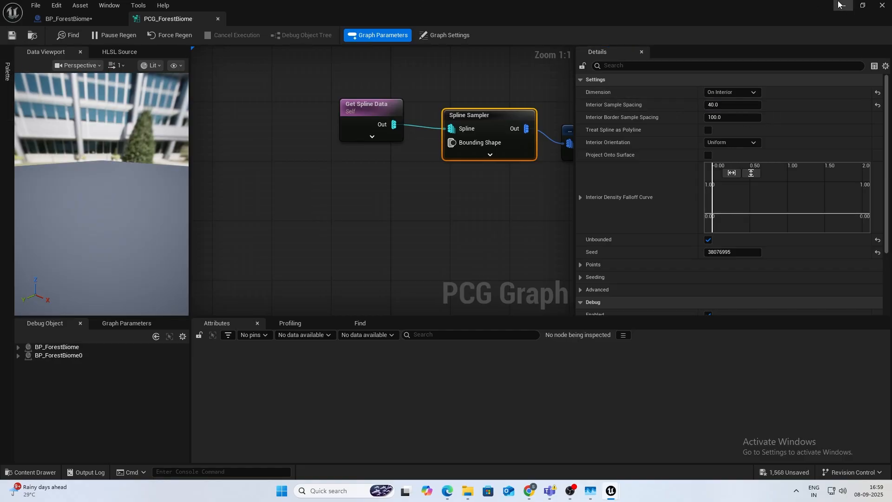
pyautogui.click(841, 5)
pyautogui.press('w')
pyautogui.moveTo(452, 128); pyautogui.dragTo(400, 144, button='right')
pyautogui.scroll(1, 453, 128)
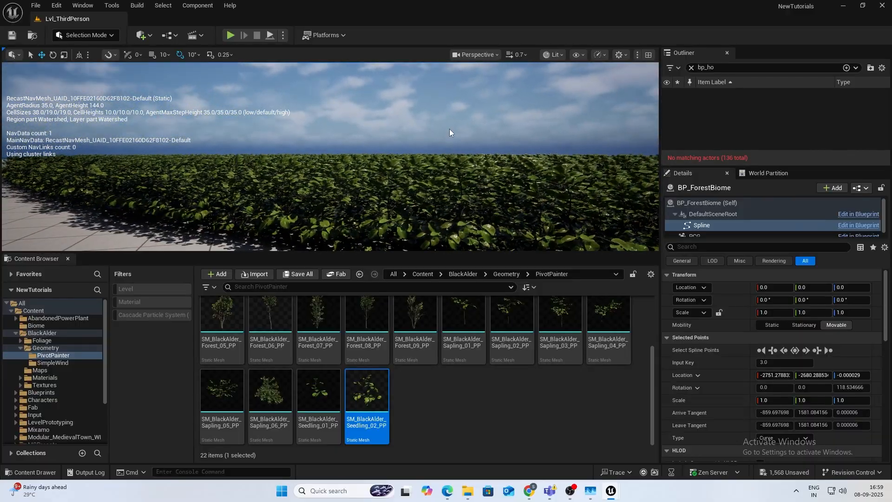
# Set the Spline Sampler's Interior Sample Spacing to 55, save the graph, and review the foliage in the level.
pyautogui.hotkey('alt', 'Tab')
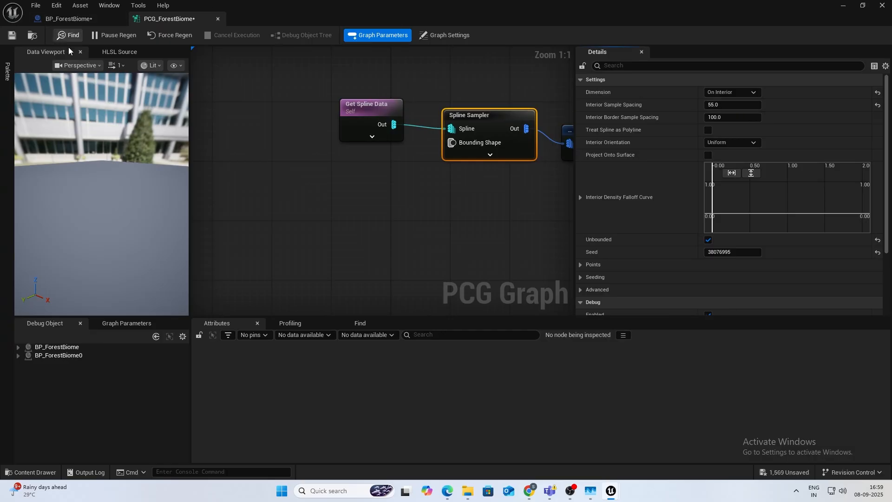
pyautogui.click(852, 7)
pyautogui.moveTo(519, 141); pyautogui.dragTo(492, 150, button='right')
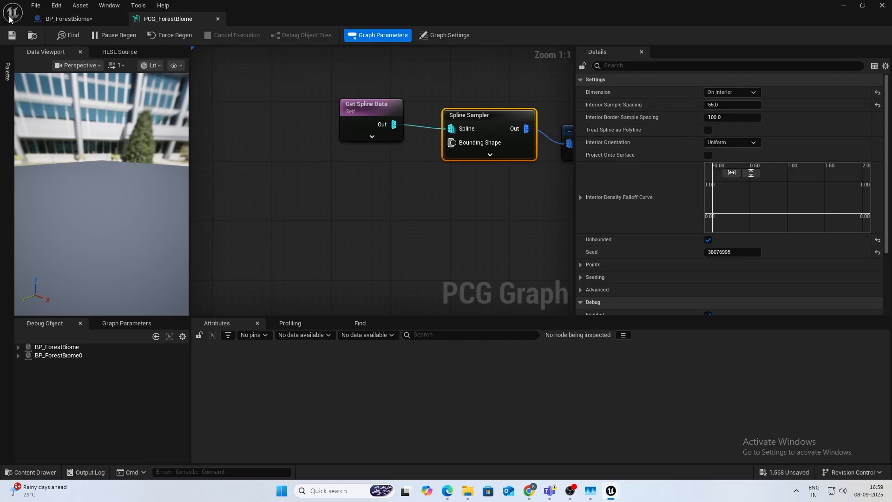
# Add a variable named GrassDensity to the BP_ForestBiome Blueprint and compile it.
pyautogui.click(45, 21)
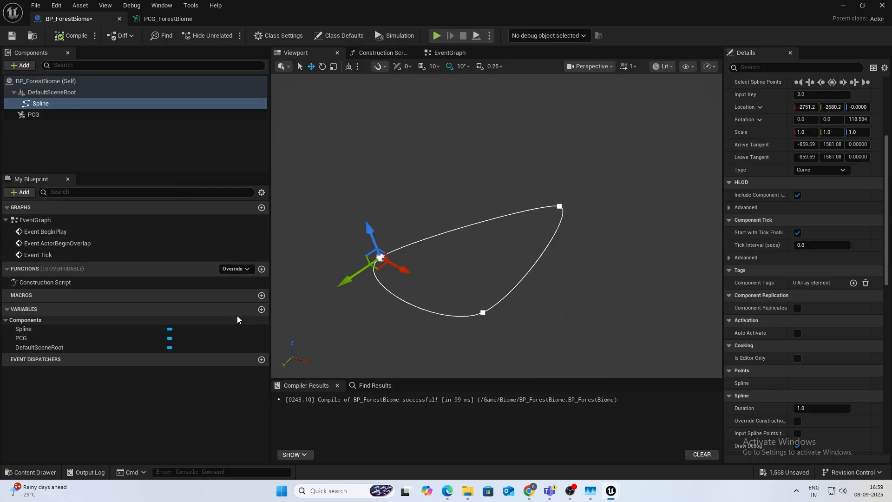
pyautogui.click(262, 310)
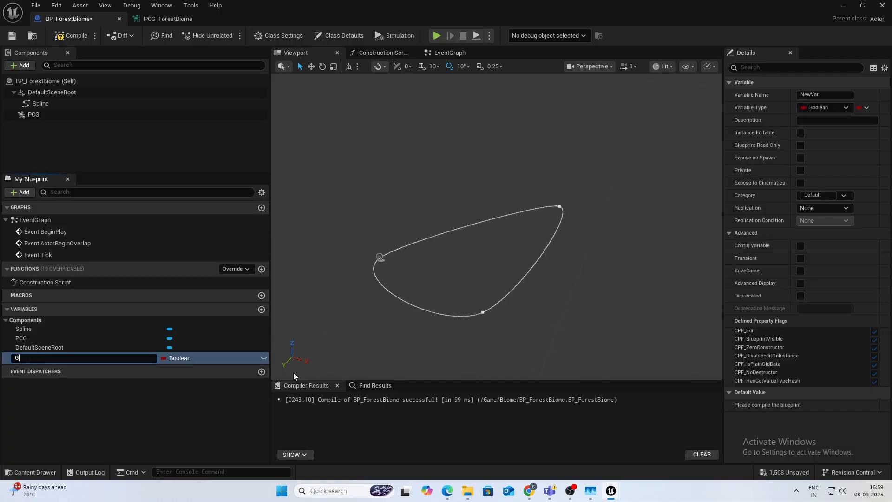
pyautogui.write('GrassDensity')
pyautogui.press('Return')
pyautogui.click(69, 37)
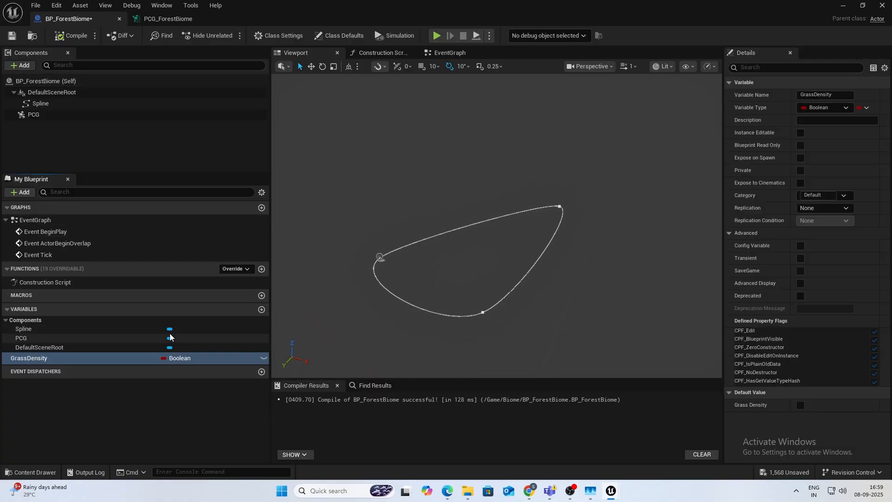
# Make GrassDensity an instance-editable Float, compile the Blueprint, and set the variable's default value to 50.
pyautogui.click(177, 358)
pyautogui.click(182, 220)
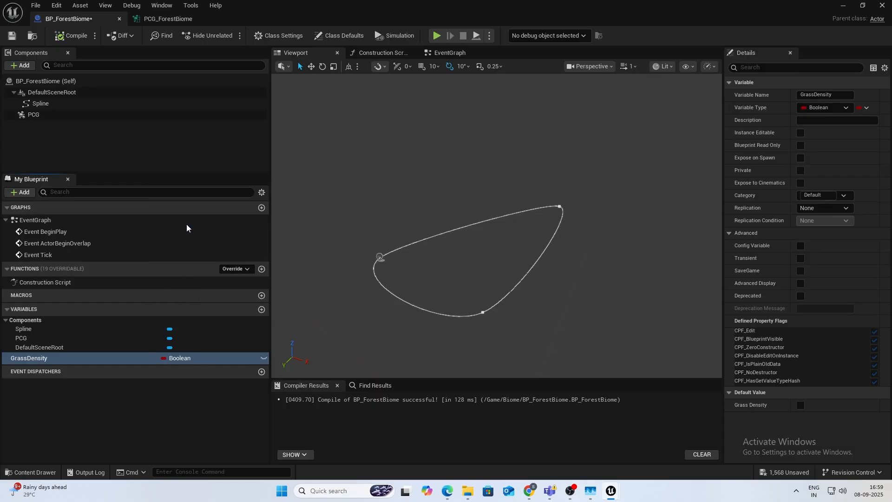
pyautogui.click(264, 359)
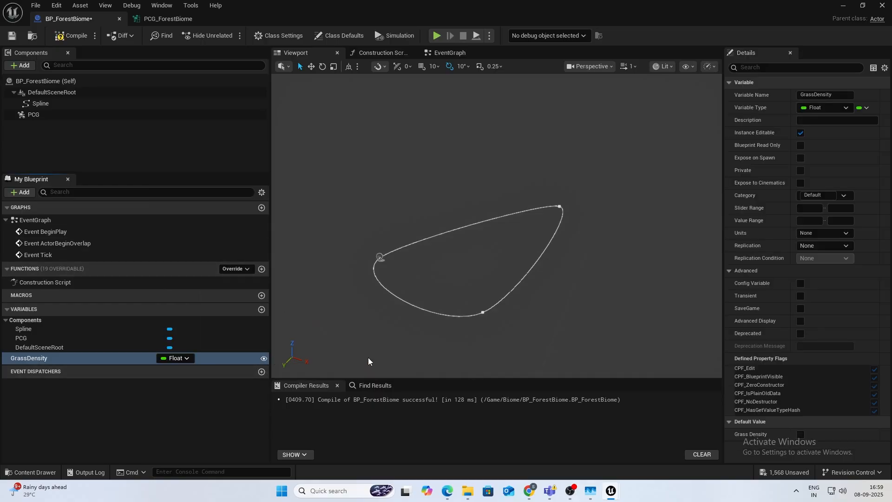
pyautogui.click(70, 36)
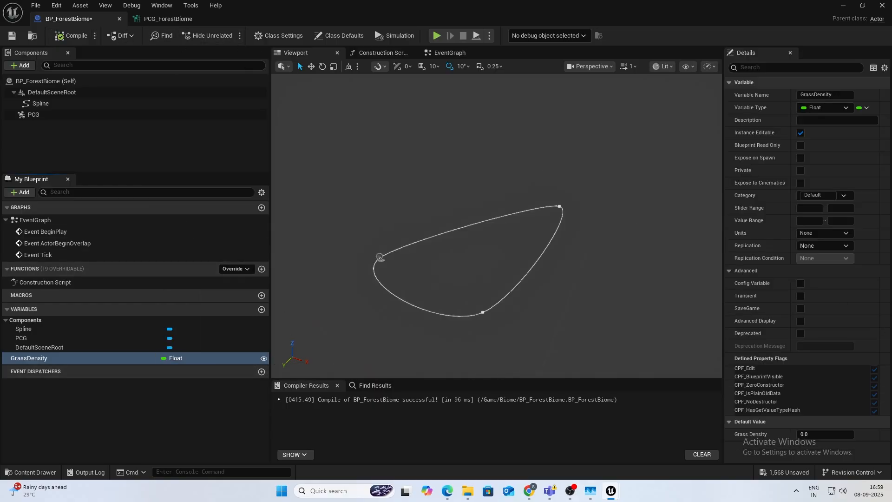
pyautogui.click(819, 437)
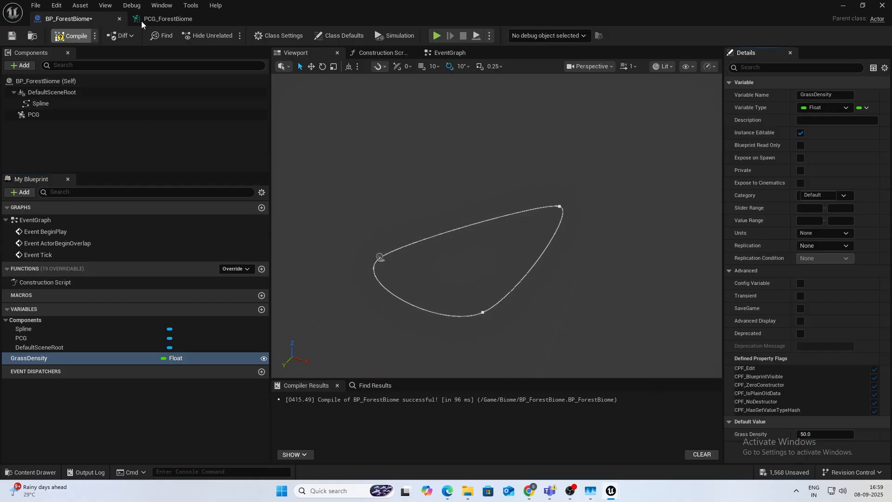
# Add a Get Actor Property node with Property Name GrassDensity to PCG_ForestBiome and place it below Get Spline Data.
pyautogui.click(167, 18)
pyautogui.rightClick(359, 215)
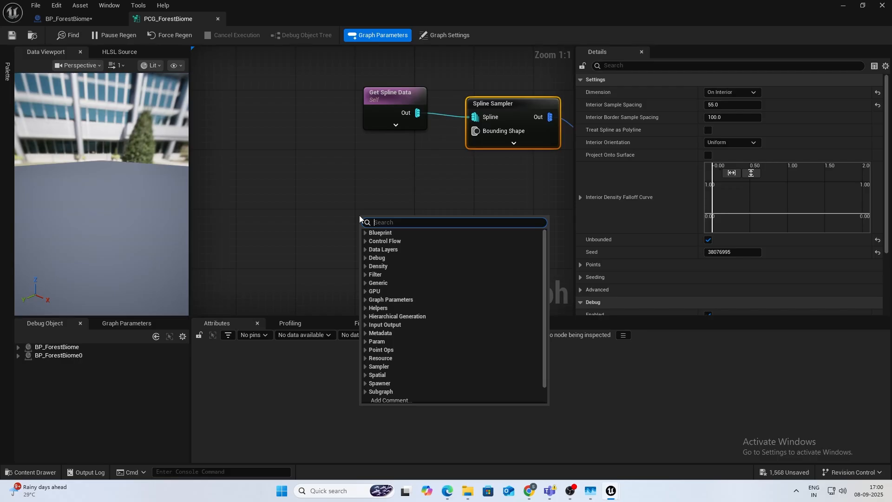
pyautogui.write('get acto')
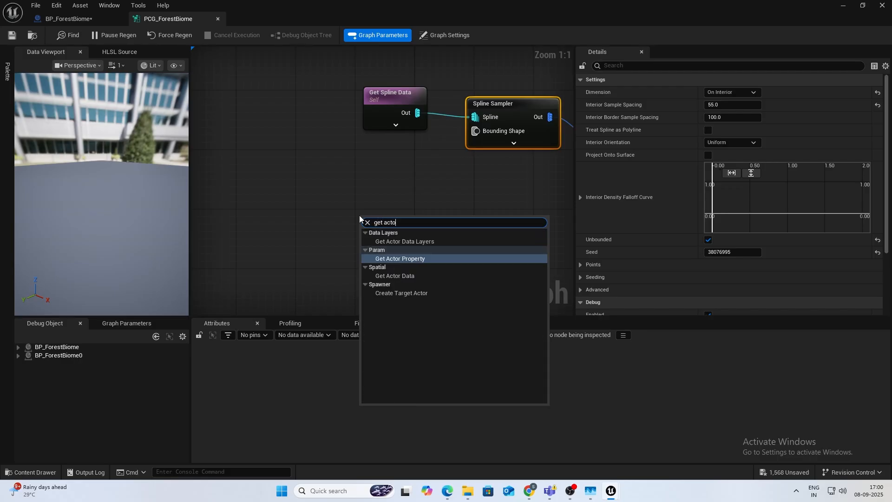
pyautogui.press('Return')
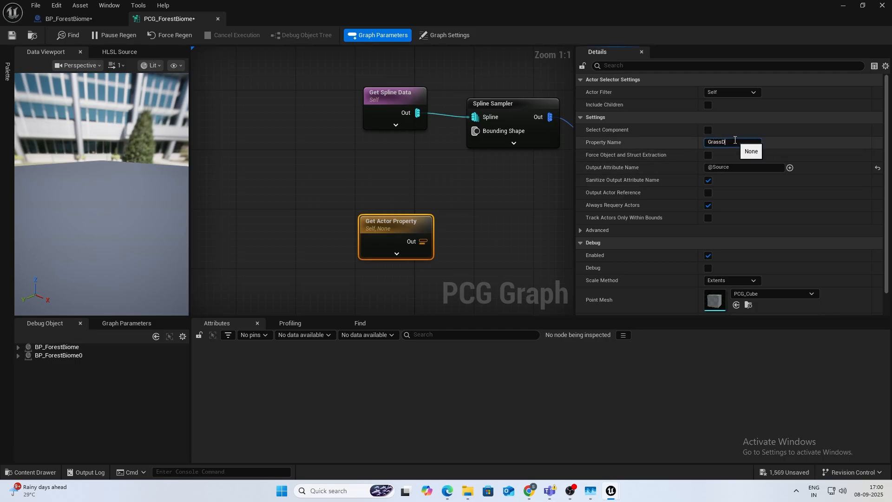
pyautogui.click(514, 142)
pyautogui.moveTo(406, 229); pyautogui.dragTo(365, 223)
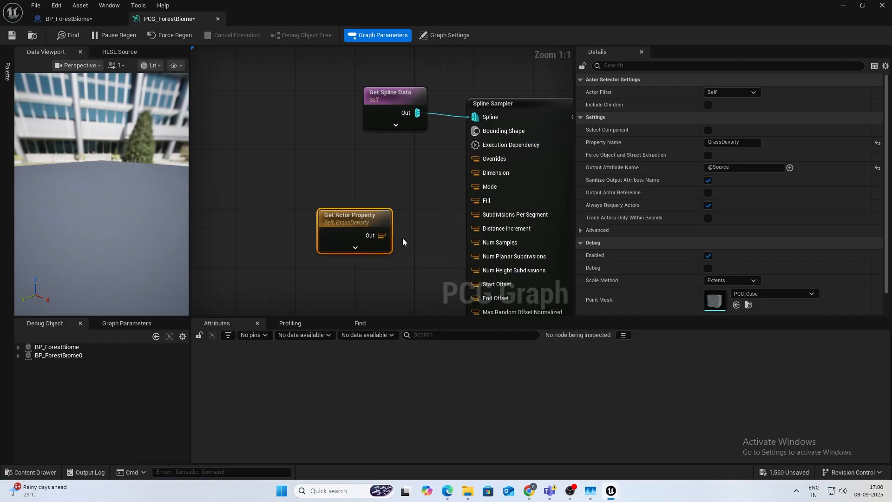
# Connect the Get Actor Property output for GrassDensity to the Spline Sampler's Interior Sample Spacing input and save the graph.
pyautogui.moveTo(402, 239); pyautogui.dragTo(341, 190, button='right')
pyautogui.moveTo(394, 211); pyautogui.dragTo(250, 82, button='right')
pyautogui.moveTo(417, 115); pyautogui.dragTo(393, 244, button='right')
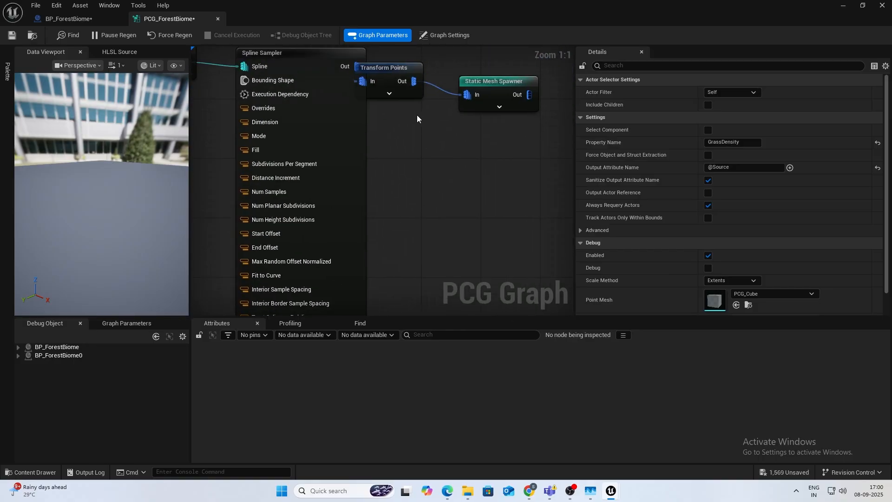
pyautogui.click(407, 74)
pyautogui.moveTo(395, 279); pyautogui.dragTo(449, 85, button='right')
pyautogui.scroll(-5, 443, 246)
pyautogui.moveTo(427, 253); pyautogui.dragTo(361, 100, button='right')
pyautogui.click(351, 199)
pyautogui.scroll(4, 353, 177)
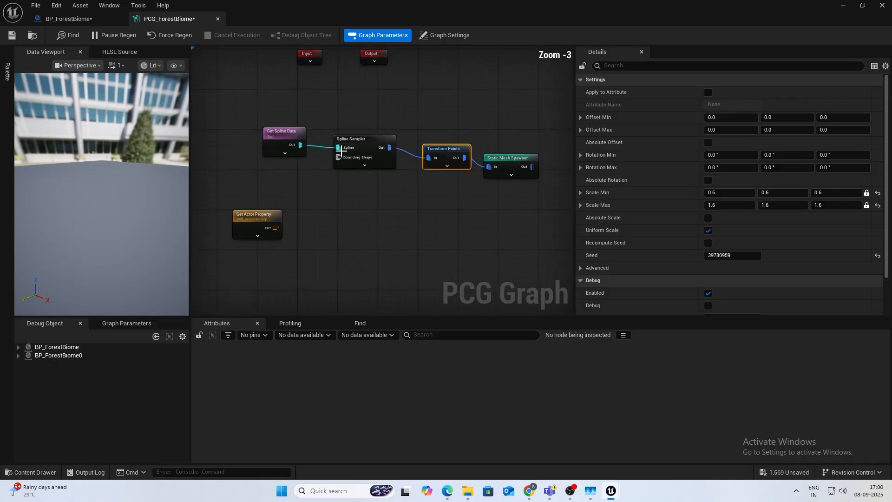
pyautogui.click(374, 135)
pyautogui.click(373, 168)
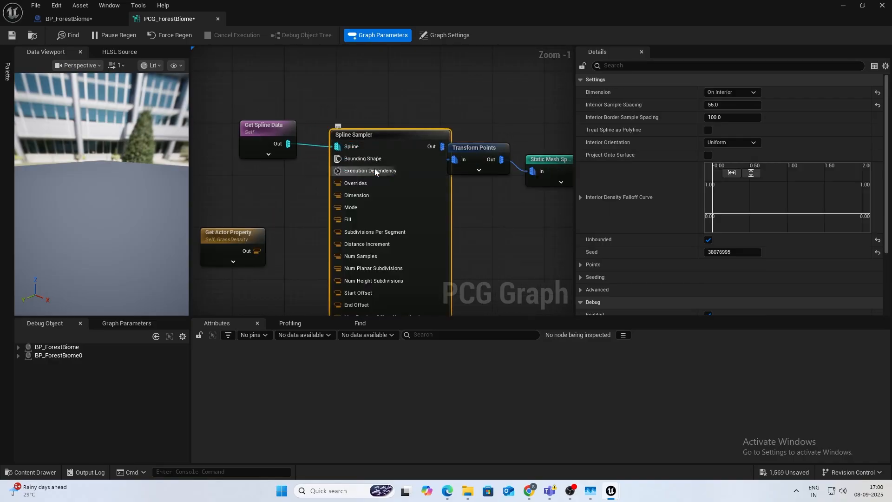
pyautogui.moveTo(456, 224); pyautogui.dragTo(425, 137, button='right')
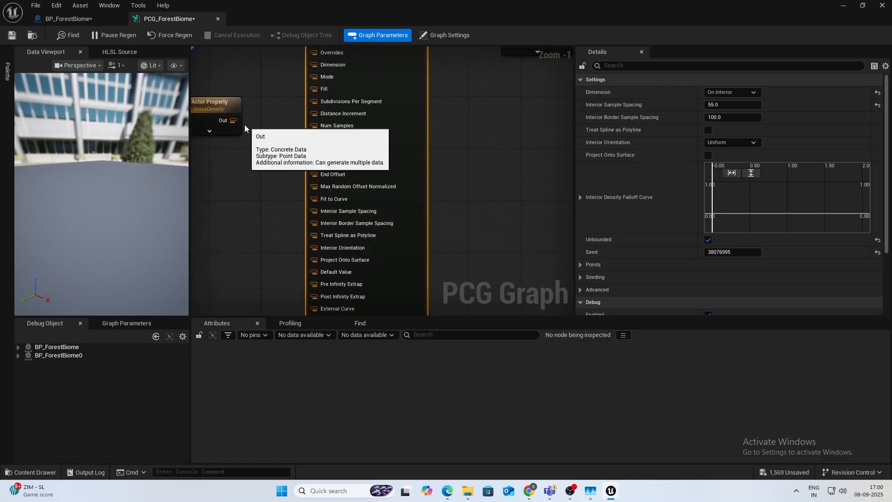
pyautogui.moveTo(233, 120); pyautogui.dragTo(243, 131)
pyautogui.moveTo(321, 217); pyautogui.dragTo(317, 211)
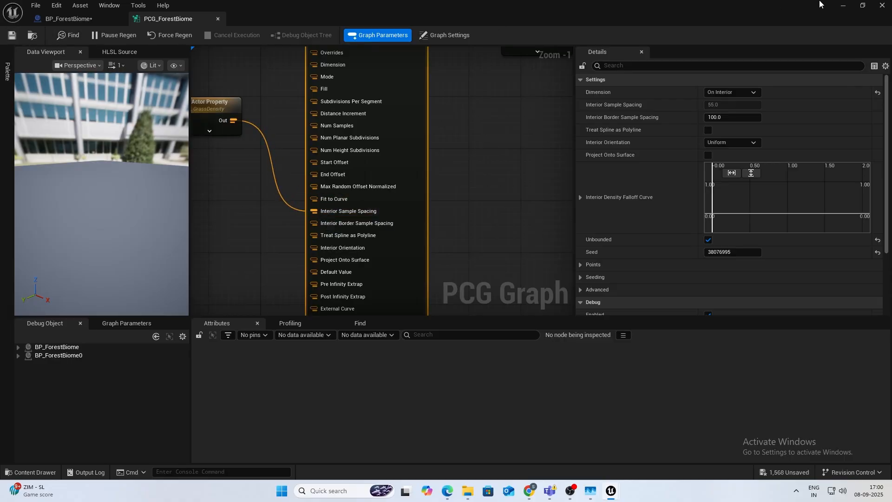
# Switch to the level, try Grass Density values of 70 and 100 on the BP_ForestBiome actor, and inspect the foliage.
pyautogui.click(844, 5)
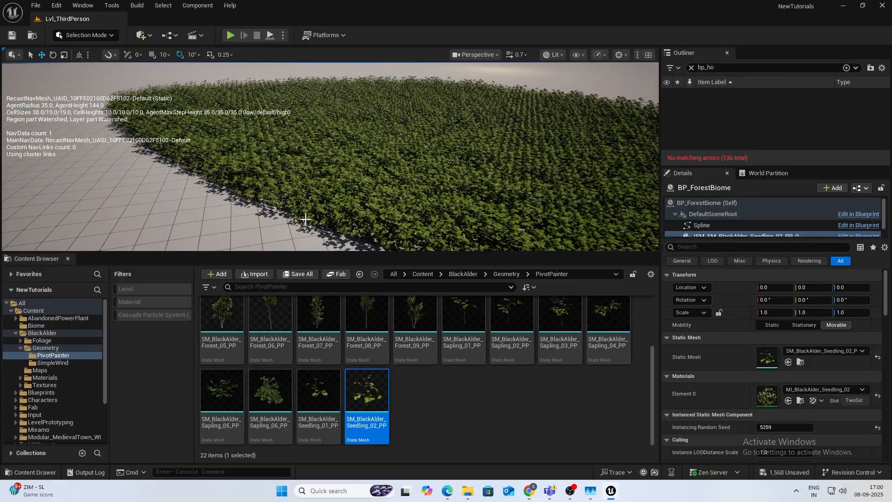
pyautogui.click(305, 219)
pyautogui.click(313, 200)
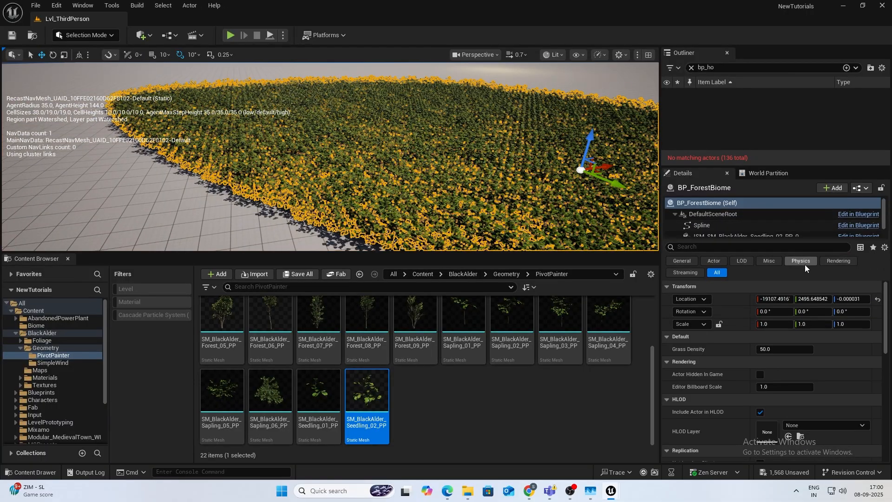
pyautogui.click(793, 349)
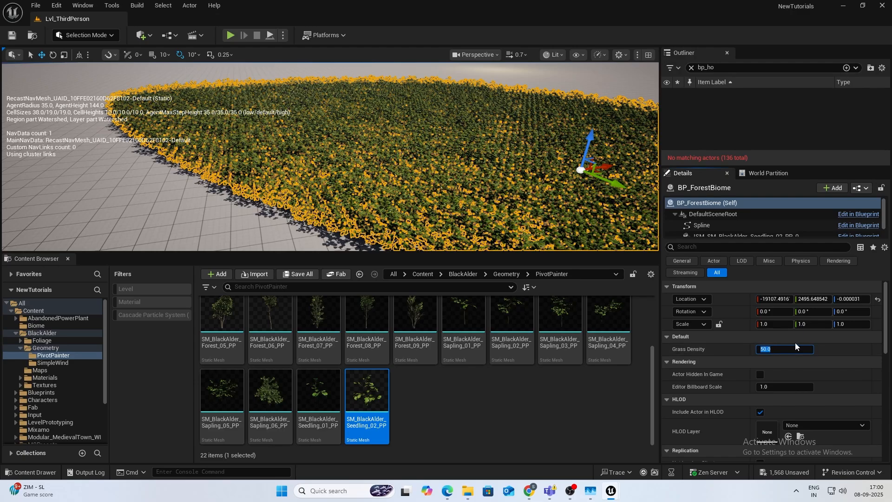
pyautogui.write('70')
pyautogui.press('Return')
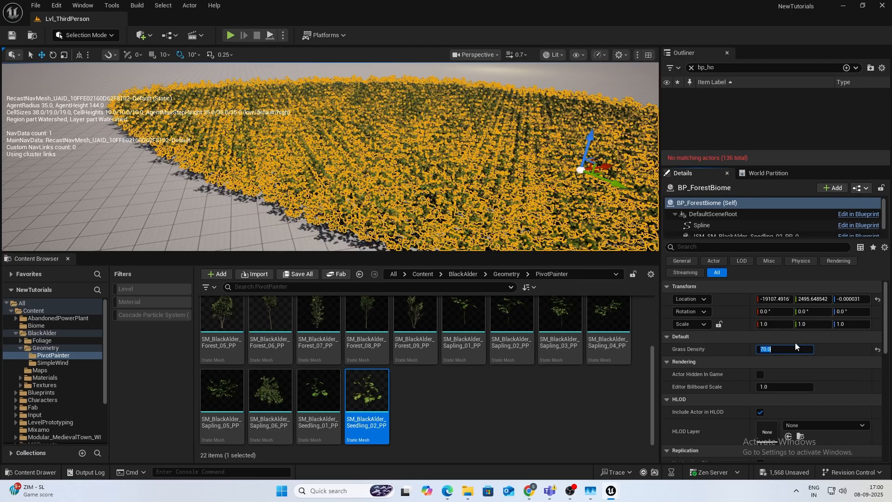
pyautogui.write('10')
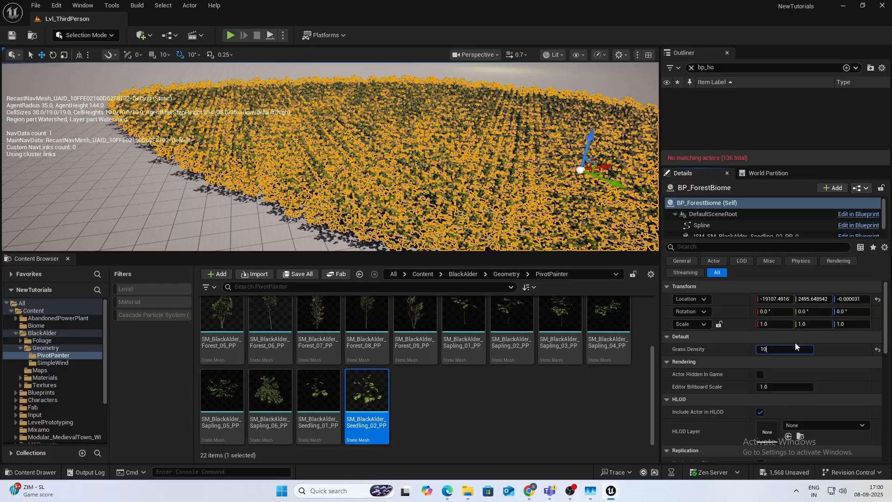
pyautogui.write('0')
pyautogui.press('Return')
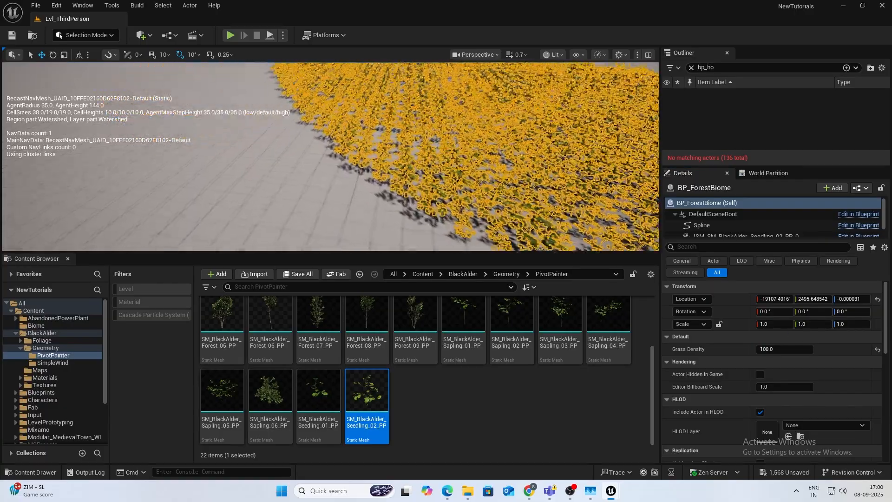
pyautogui.press('s')
pyautogui.moveTo(484, 145); pyautogui.dragTo(493, 145, button='right')
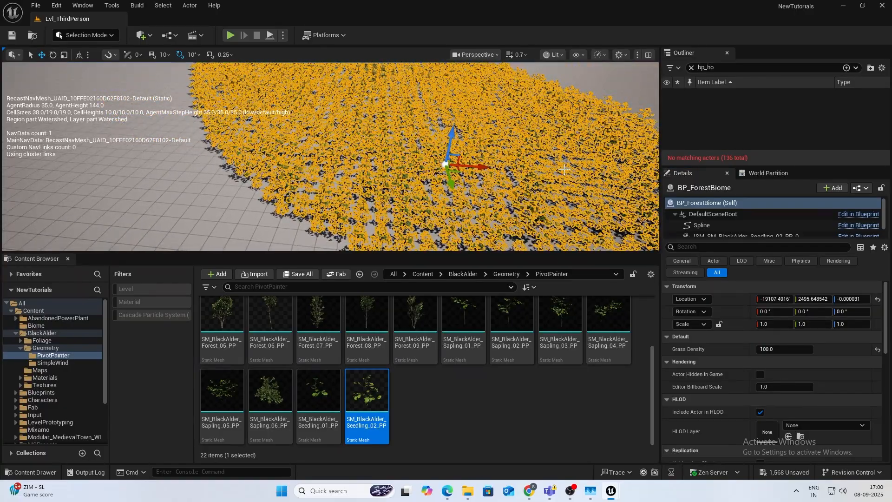
pyautogui.click(242, 214)
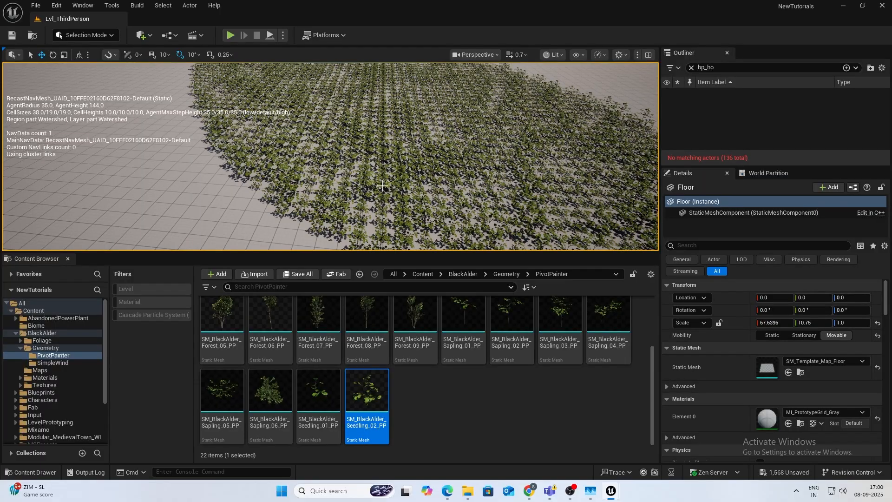
# Try a Grass Density of 150 on the BP_ForestBiome actor and inspect the plant spacing.
pyautogui.click(383, 185)
pyautogui.click(770, 347)
pyautogui.write('1')
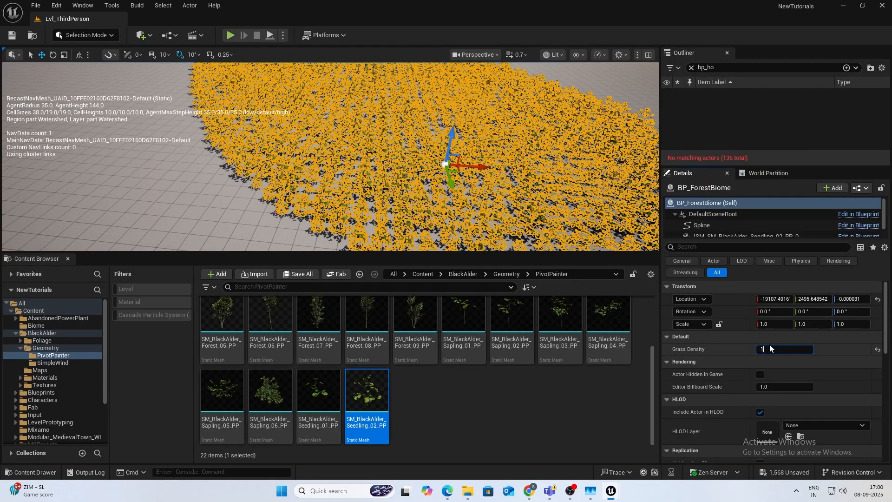
pyautogui.write('50')
pyautogui.press('Return')
pyautogui.moveTo(501, 227); pyautogui.dragTo(535, 233, button='right')
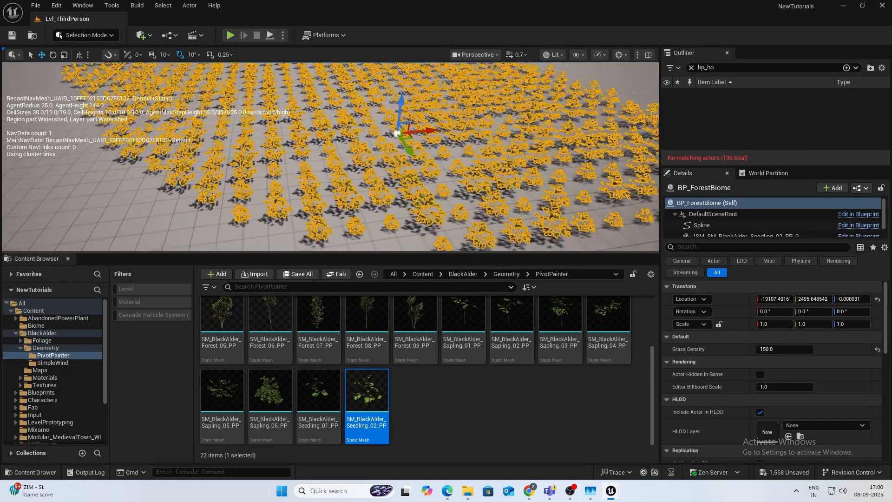
# Set the BP_ForestBiome actor's Grass Density to 65 and view the foliage up close in game view.
pyautogui.click(791, 350)
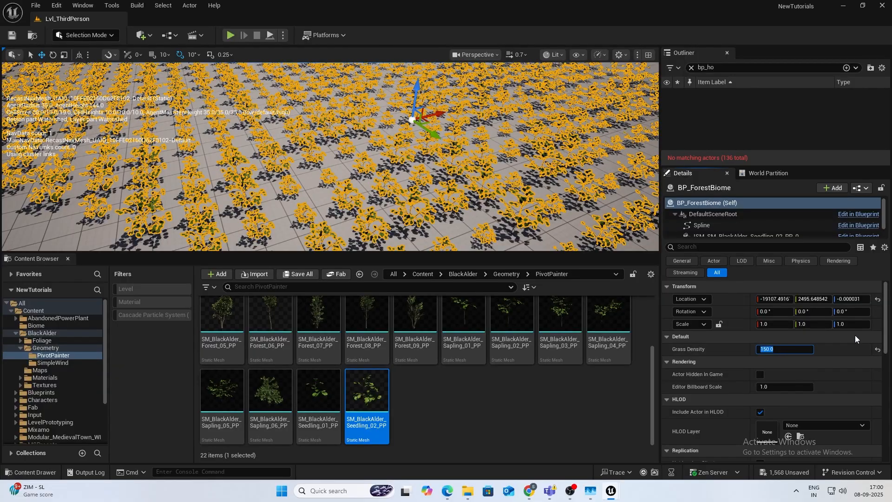
pyautogui.write('5')
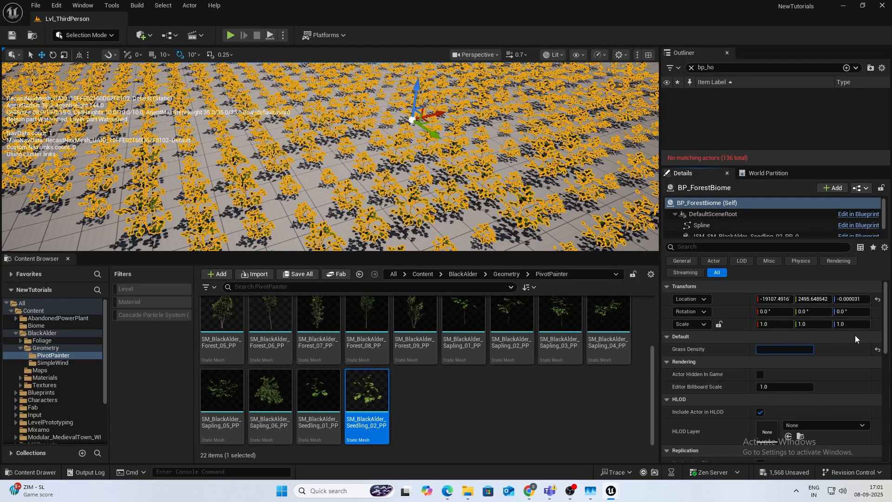
pyautogui.write('65')
pyautogui.press('Return')
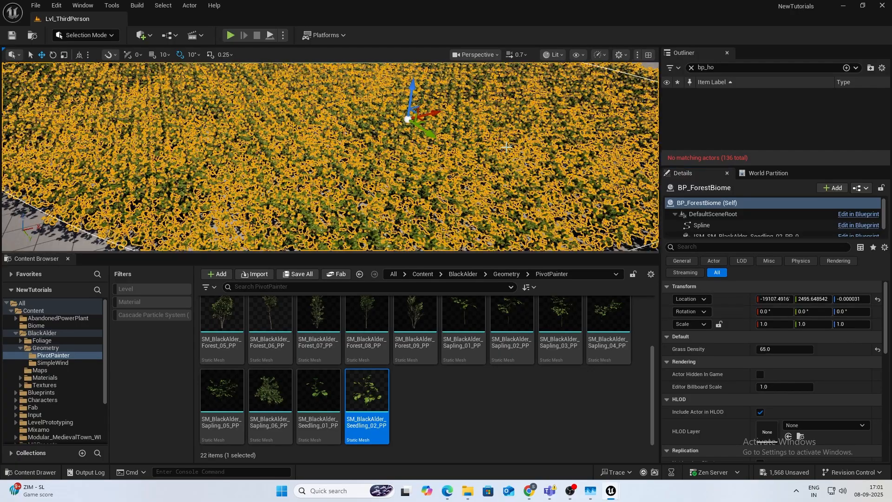
pyautogui.press('g')
pyautogui.moveTo(507, 147)
pyautogui.mouseDown(button='right')
pyautogui.moveTo(521, 128)
pyautogui.moveTo(548, 135)
pyautogui.moveTo(502, 106)
pyautogui.moveTo(474, 111)
pyautogui.moveTo(418, 96)
pyautogui.moveTo(520, 96)
pyautogui.moveTo(505, 150)
pyautogui.mouseUp(button='right')
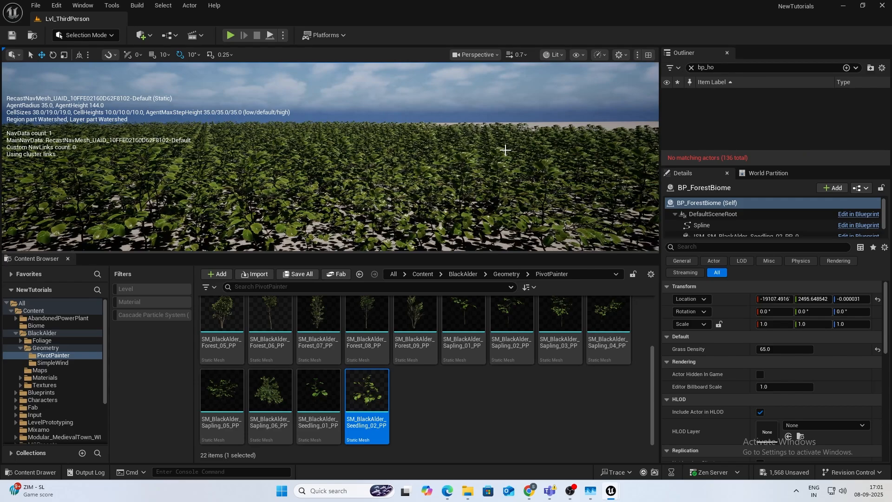
# Return to the PCG_ForestBiome graph and collapse the Spline Sampler node's extra input pins.
pyautogui.hotkey('alt', 'Tab')
pyautogui.moveTo(416, 193); pyautogui.dragTo(450, 267, button='right')
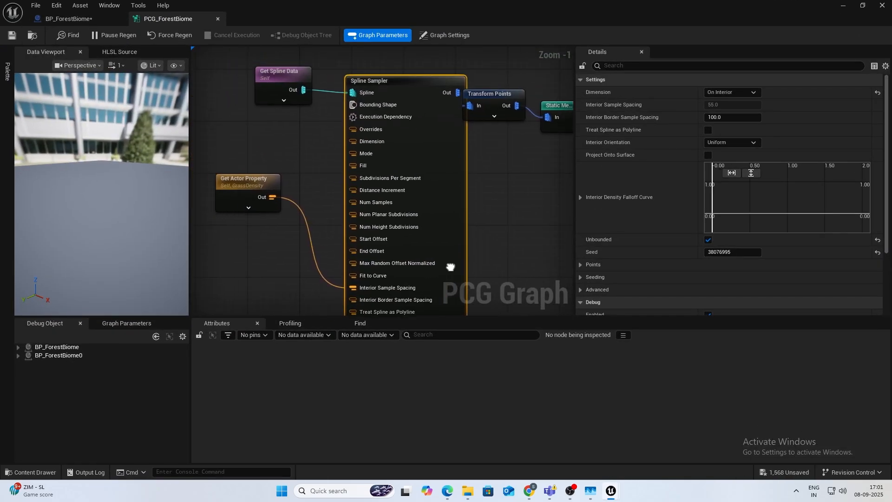
pyautogui.scroll(-4, 436, 238)
pyautogui.moveTo(436, 238); pyautogui.dragTo(377, 152, button='right')
pyautogui.moveTo(363, 282); pyautogui.dragTo(401, 105, button='right')
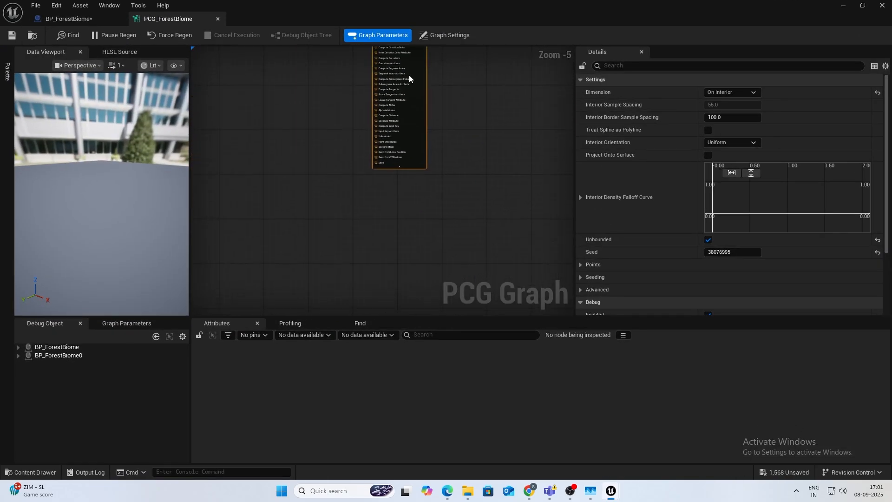
pyautogui.click(406, 166)
pyautogui.moveTo(405, 139); pyautogui.dragTo(238, 309, button='right')
pyautogui.moveTo(285, 113); pyautogui.dragTo(389, 152, button='right')
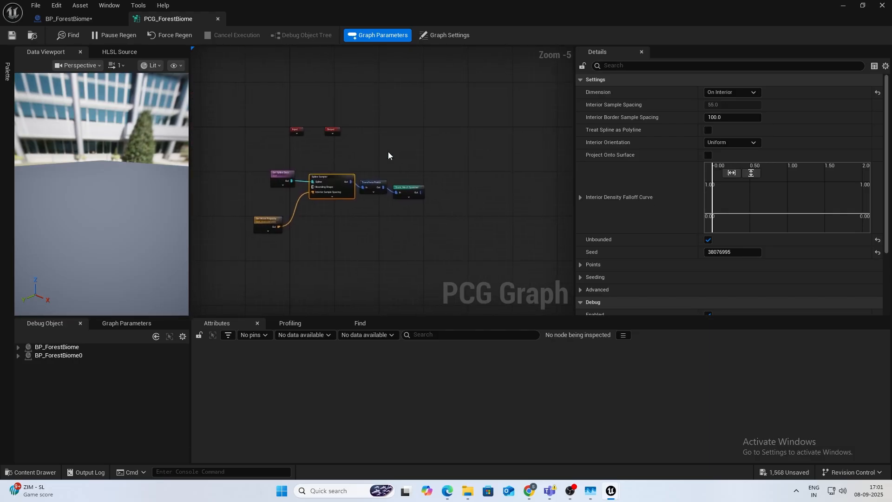
# Space out the Transform Points and Static Mesh Spawner nodes in a row and expand Transform Points to expose its scale inputs.
pyautogui.scroll(3, 389, 151)
pyautogui.moveTo(367, 179); pyautogui.dragTo(527, 219)
pyautogui.scroll(2, 482, 237)
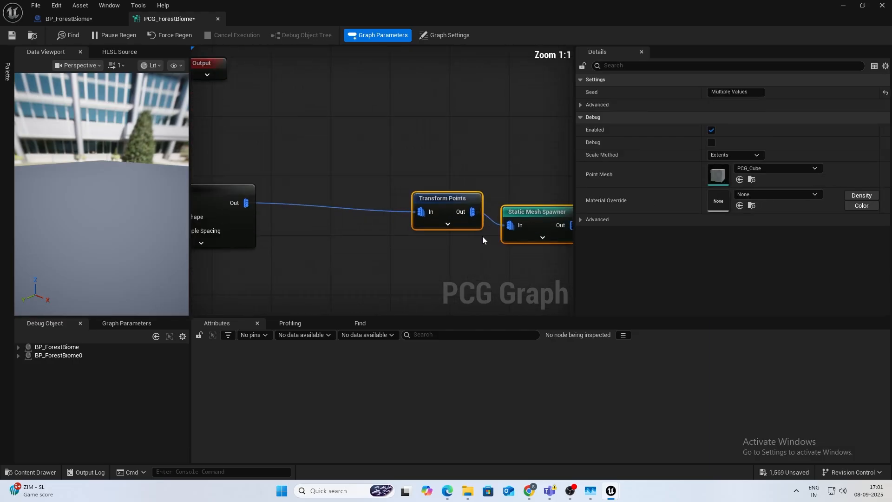
pyautogui.moveTo(452, 201); pyautogui.dragTo(424, 208)
pyautogui.click(448, 248)
pyautogui.moveTo(500, 217); pyautogui.dragTo(548, 203)
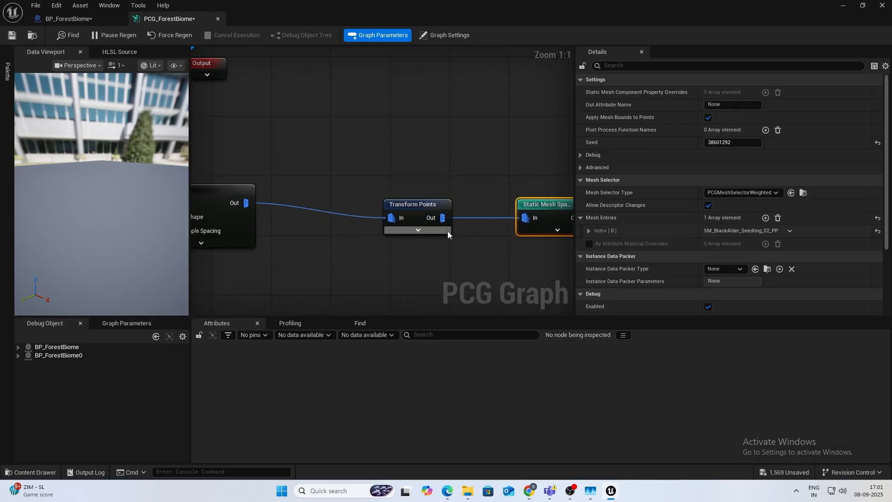
pyautogui.click(447, 232)
pyautogui.moveTo(449, 247); pyautogui.dragTo(474, 78, button='right')
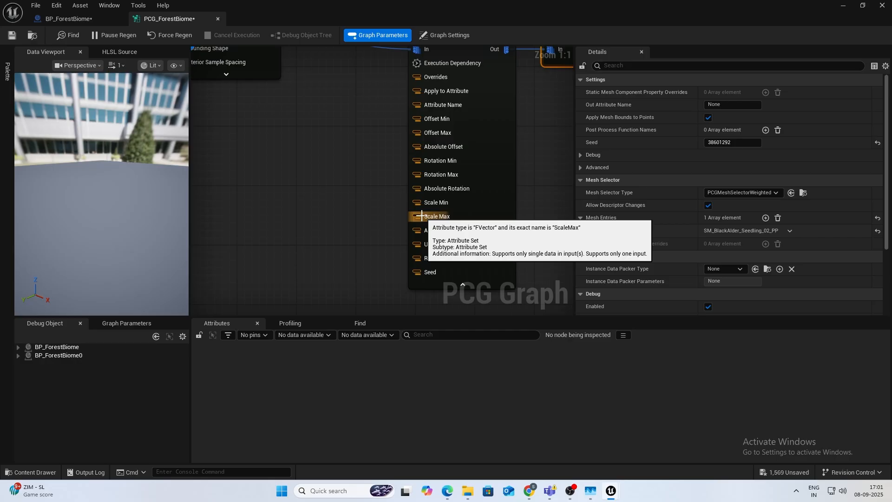
# Add a Vector variable named GrassHeight to the BP_ForestBiome Blueprint, compile, and make the variable instance-editable.
pyautogui.click(80, 20)
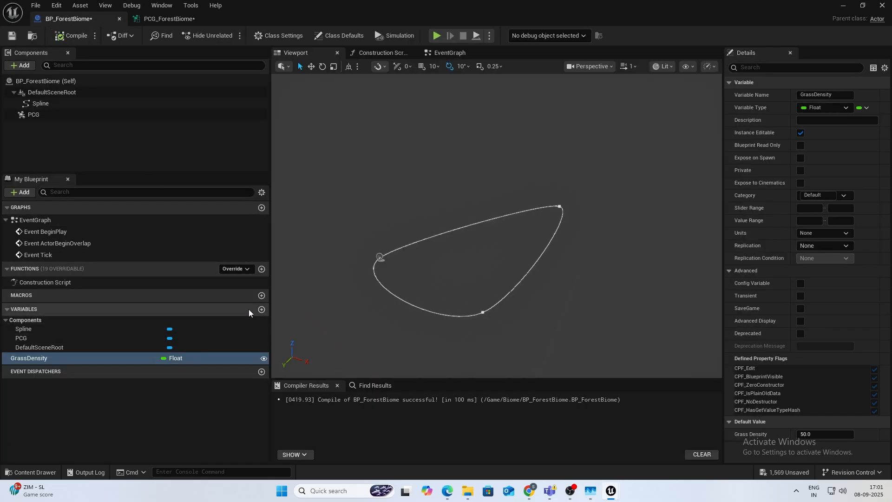
pyautogui.click(261, 310)
pyautogui.write('GrassHeight')
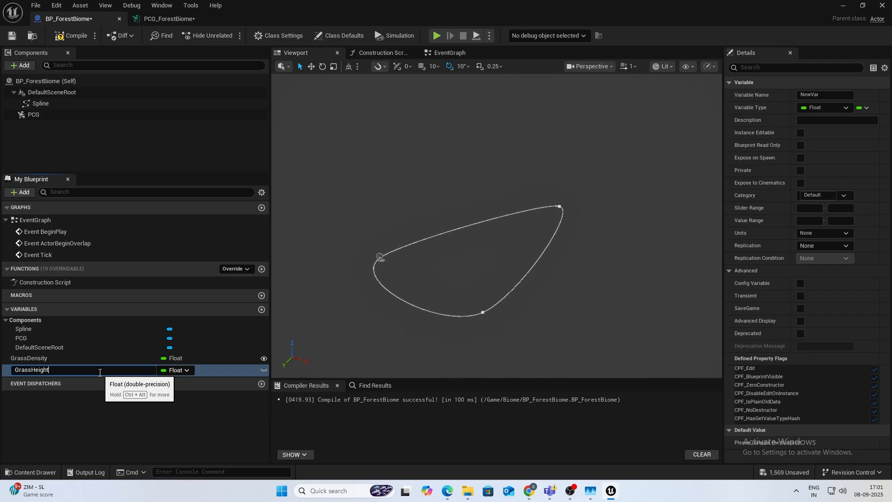
pyautogui.press('Return')
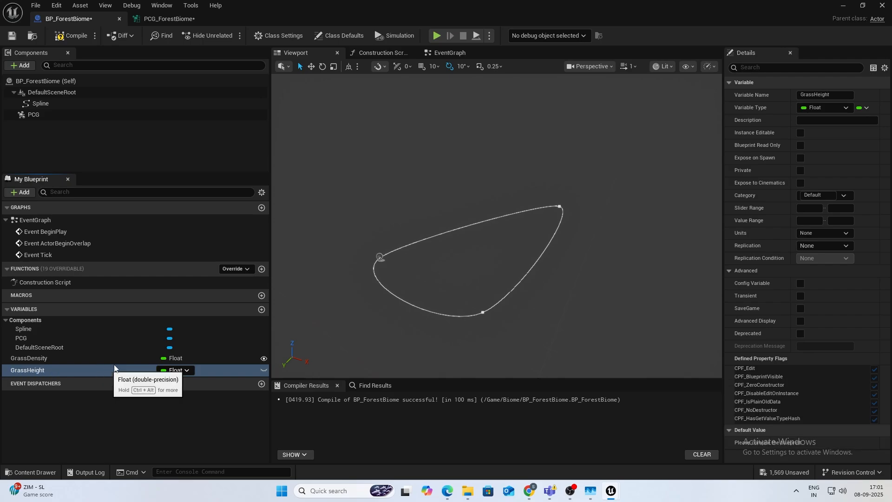
pyautogui.click(182, 371)
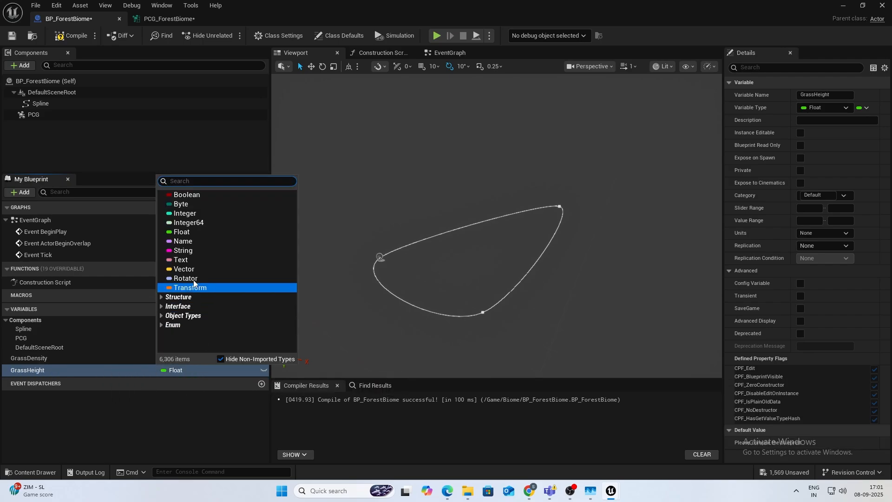
pyautogui.click(195, 269)
pyautogui.click(69, 37)
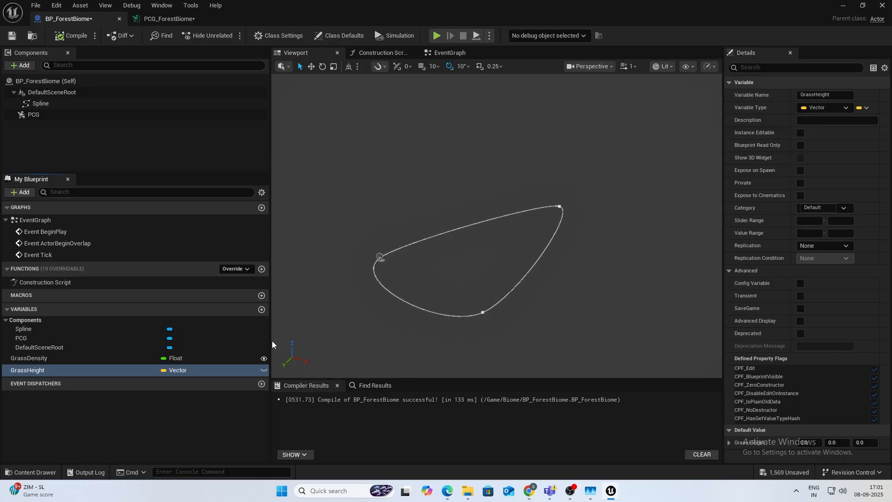
pyautogui.click(264, 370)
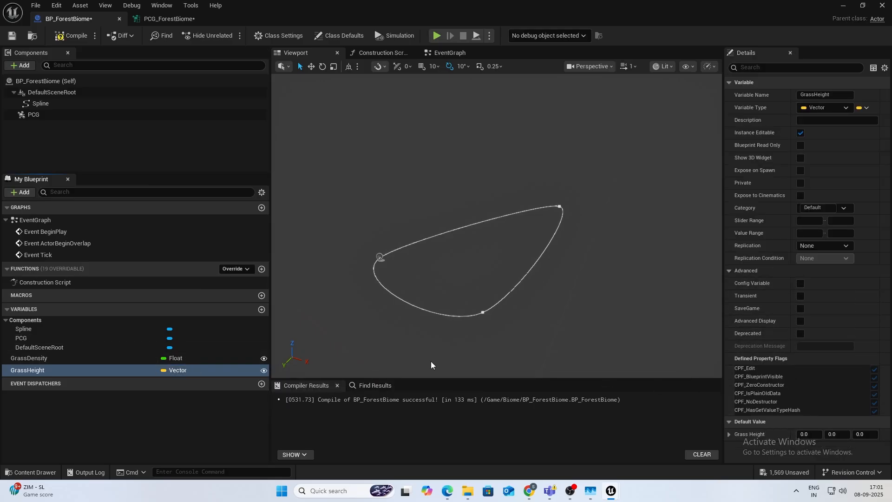
# Change the GrassHeight variable's type to Float and open the Blueprint's Construction Script.
pyautogui.click(86, 358)
pyautogui.click(77, 371)
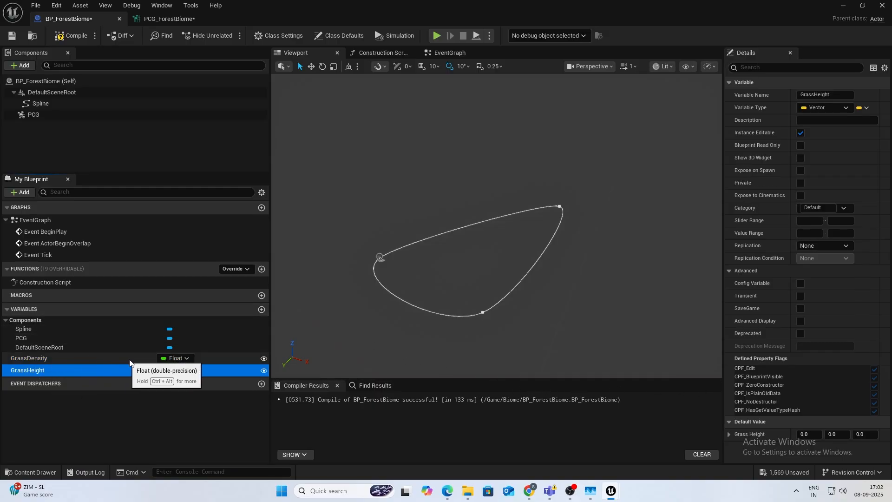
pyautogui.click(169, 374)
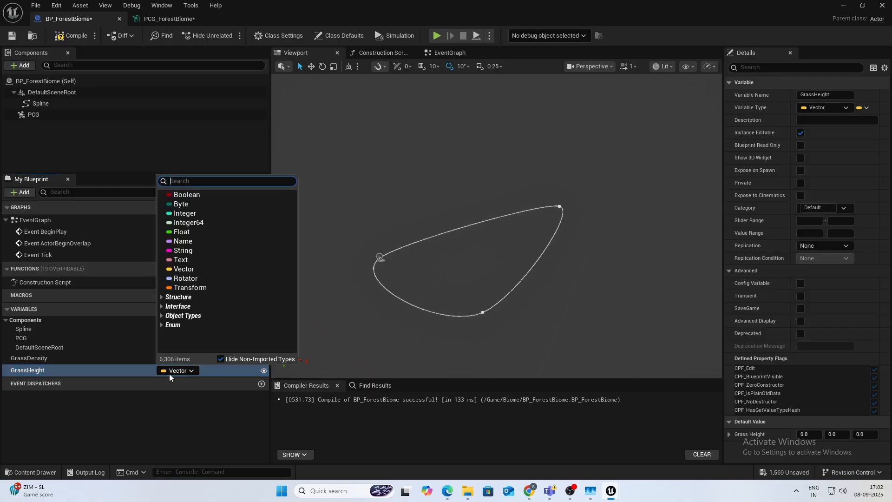
pyautogui.click(194, 233)
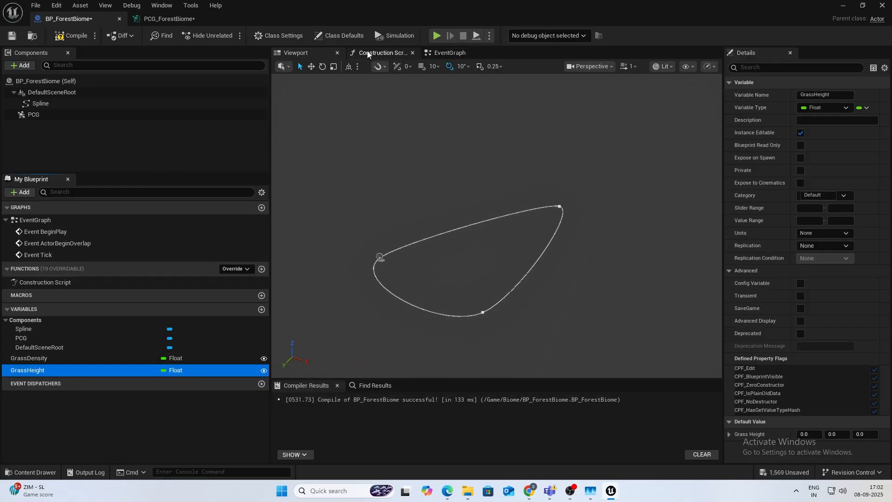
pyautogui.click(378, 52)
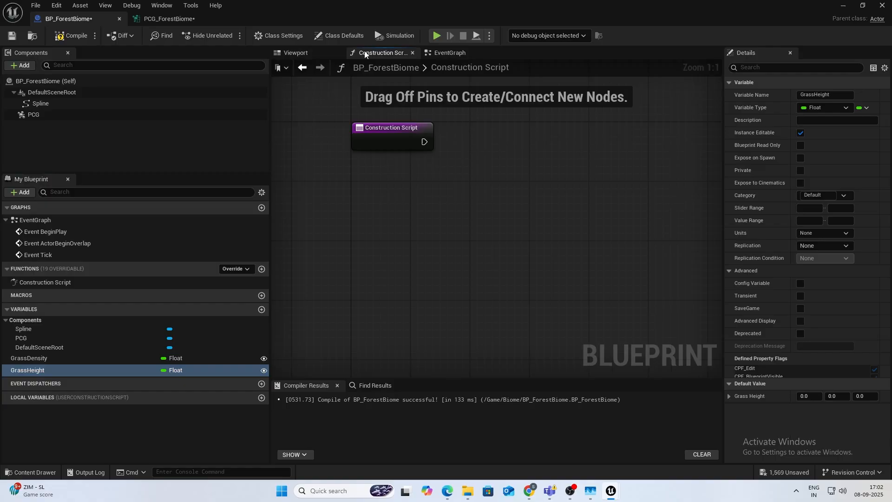
# Add a variable named GrassVector to the Blueprint, set its type to Vector, and make it instance-editable.
pyautogui.click(38, 372)
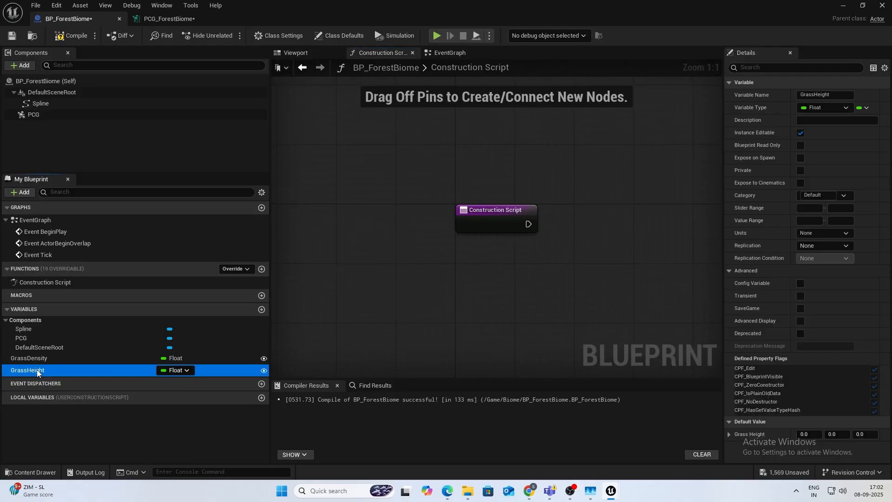
pyautogui.click(261, 310)
pyautogui.write('Gras')
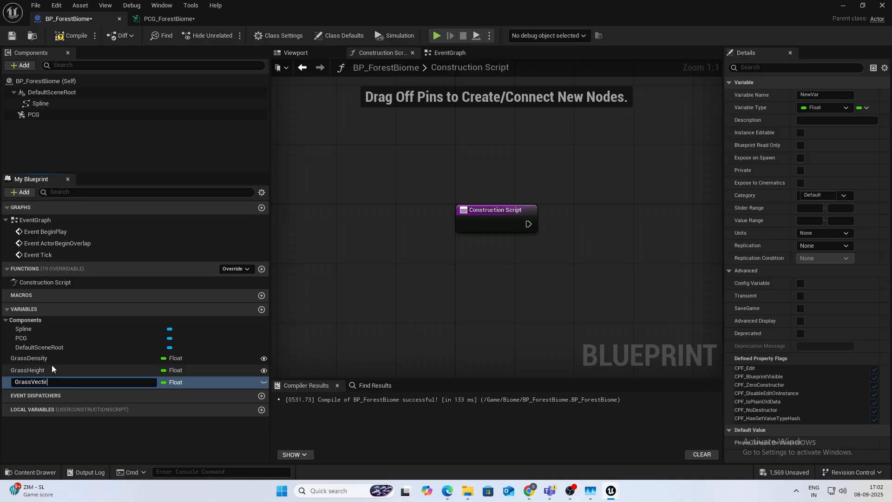
pyautogui.write('sVector')
pyautogui.press('Return')
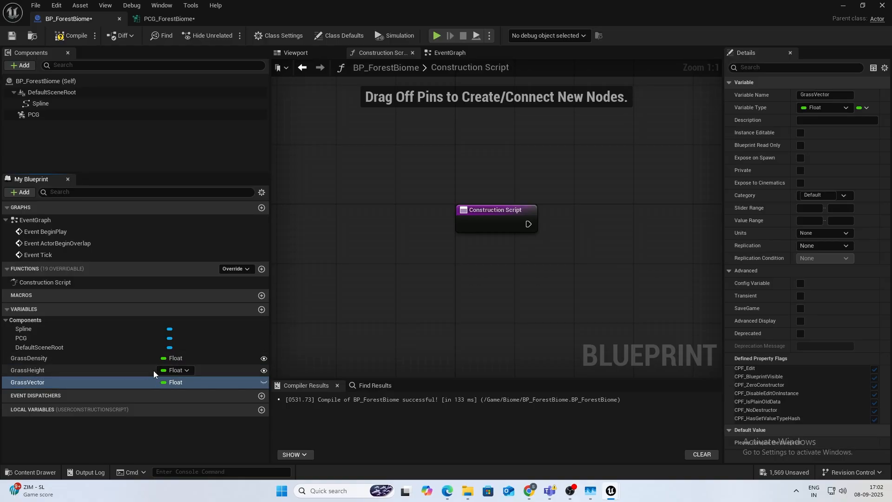
pyautogui.click(172, 382)
pyautogui.click(185, 281)
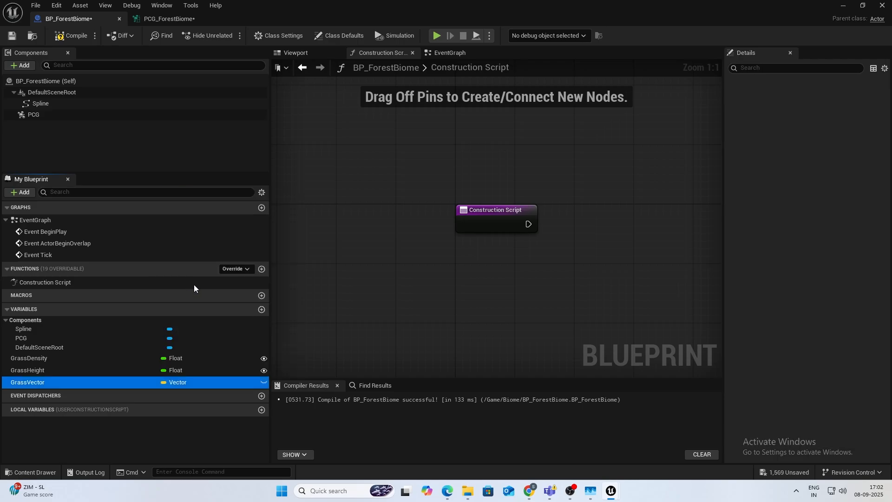
pyautogui.click(264, 382)
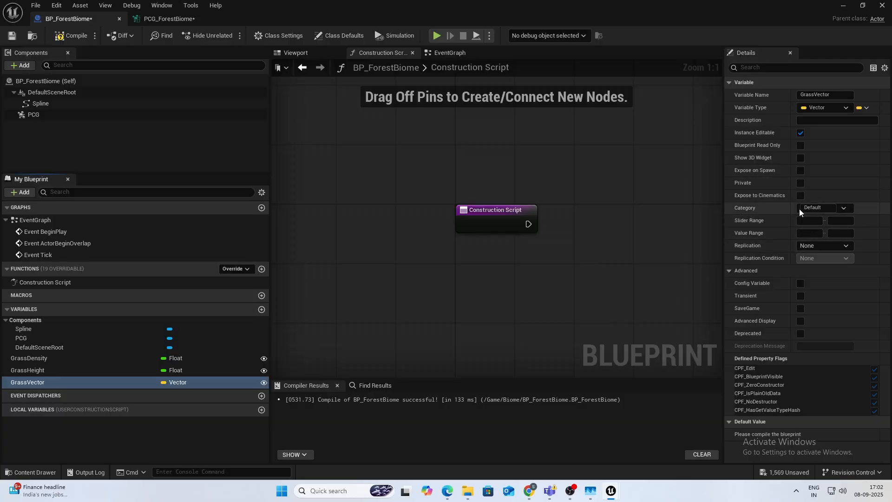
# Set the GrassVector variable's description to "DO NOT EDIT!".
pyautogui.click(818, 122)
pyautogui.write('DO NOT')
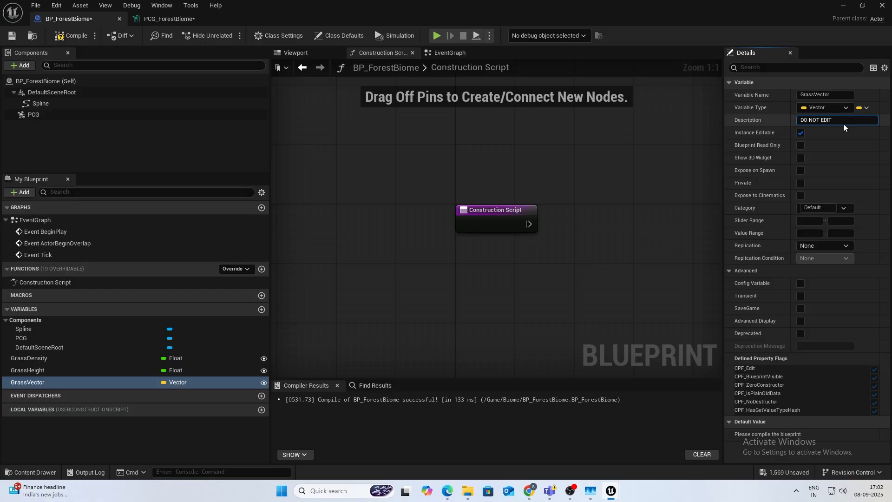
pyautogui.write(' EDIT!\\')
pyautogui.press('Return')
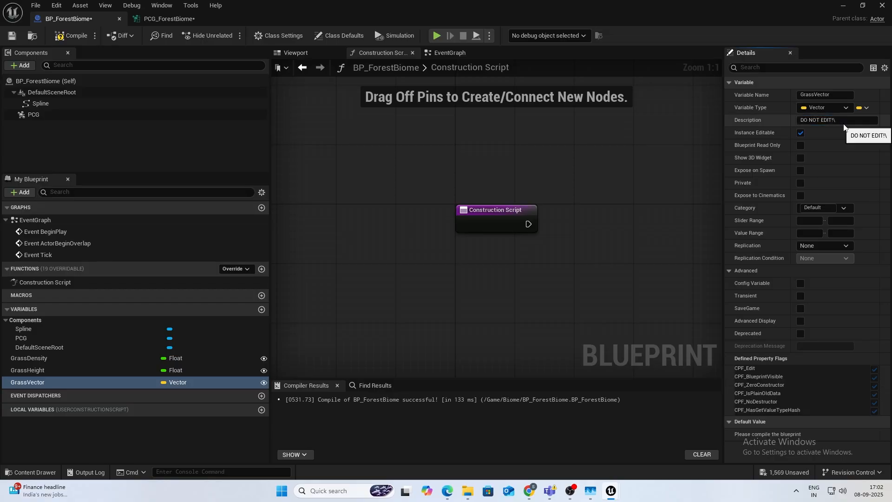
pyautogui.click(842, 122)
pyautogui.press('BackSpace')
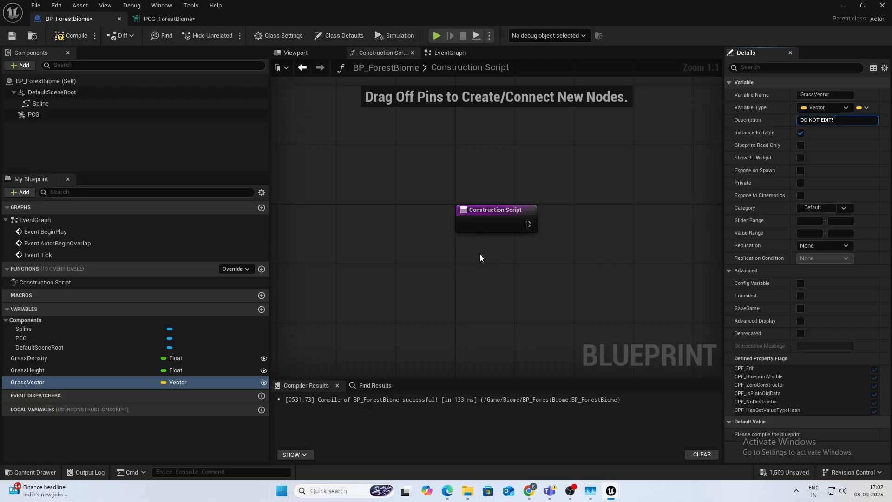
# Compile the Blueprint and set the GrassHeight variable's default value to 1.0.
pyautogui.moveTo(480, 258); pyautogui.dragTo(392, 249, button='right')
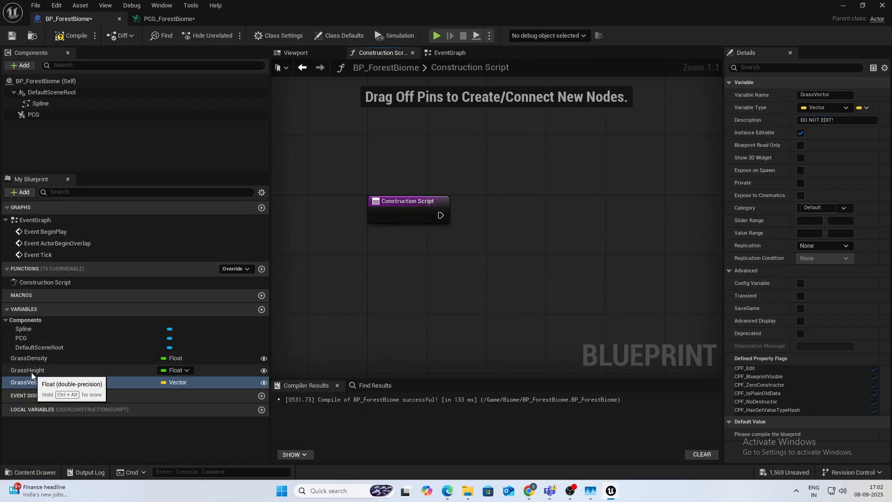
pyautogui.moveTo(32, 376); pyautogui.dragTo(439, 268)
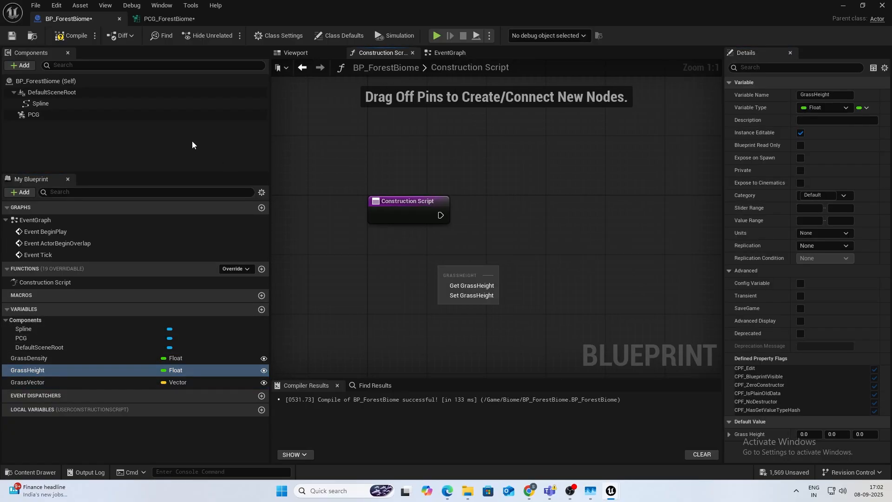
pyautogui.click(72, 36)
pyautogui.click(30, 371)
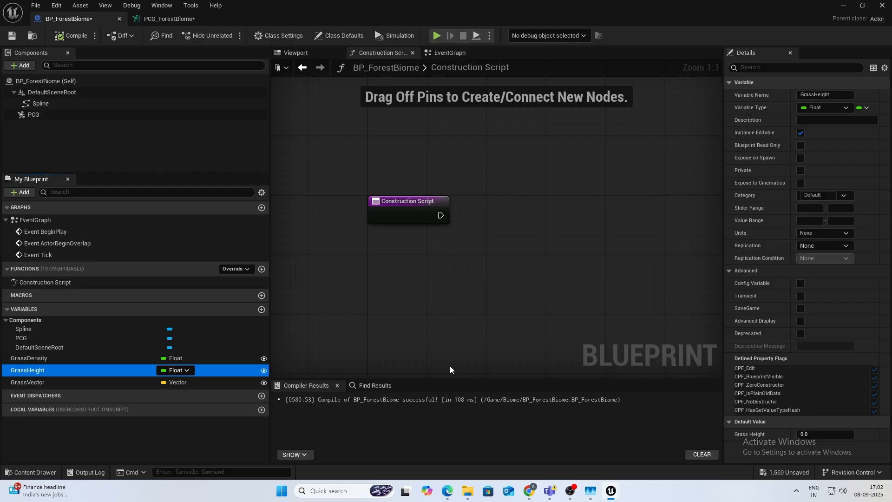
pyautogui.click(817, 434)
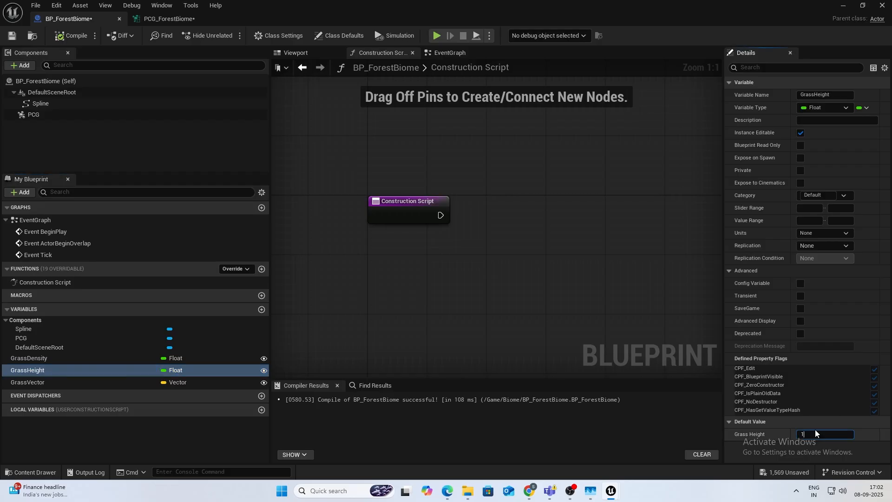
# Place a Get GrassHeight node and a Set GrassVector node wired to the Construction Script, splitting the vector input into X, Y and Z.
pyautogui.moveTo(37, 371); pyautogui.dragTo(453, 264)
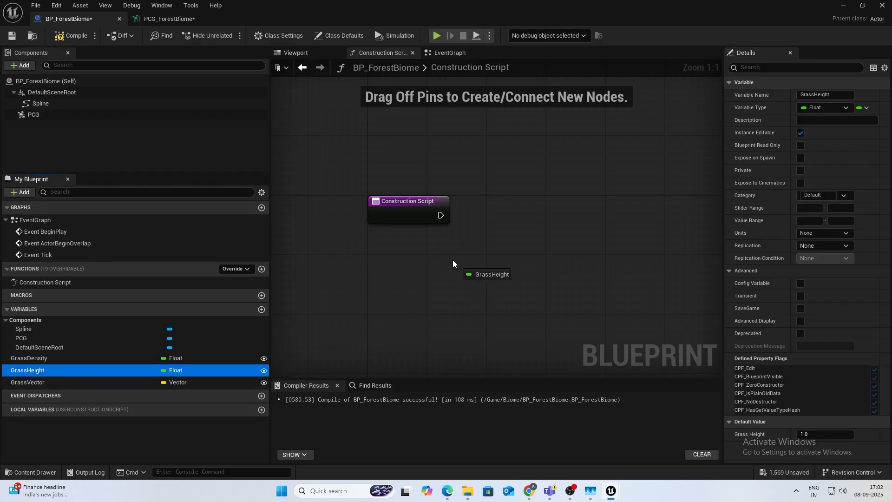
pyautogui.moveTo(401, 256); pyautogui.dragTo(378, 264)
pyautogui.click(404, 285)
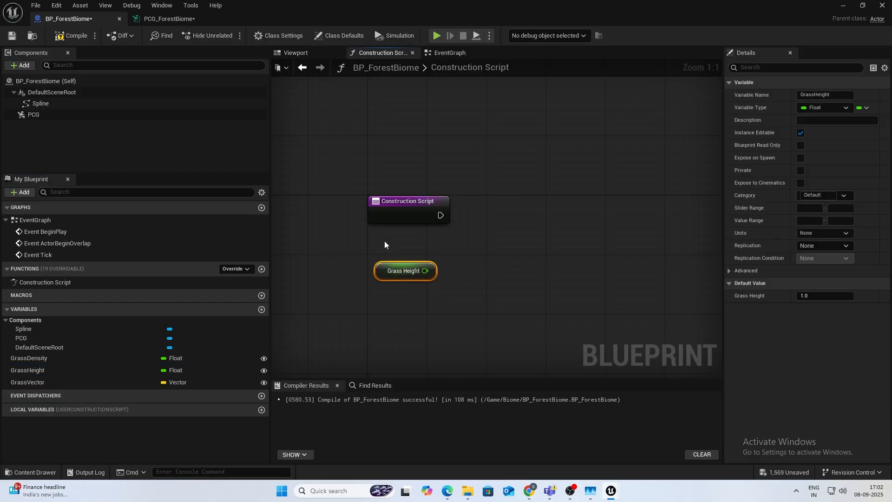
pyautogui.keyDown('alt'); pyautogui.moveTo(19, 385); pyautogui.dragTo(562, 217); pyautogui.keyUp('alt')
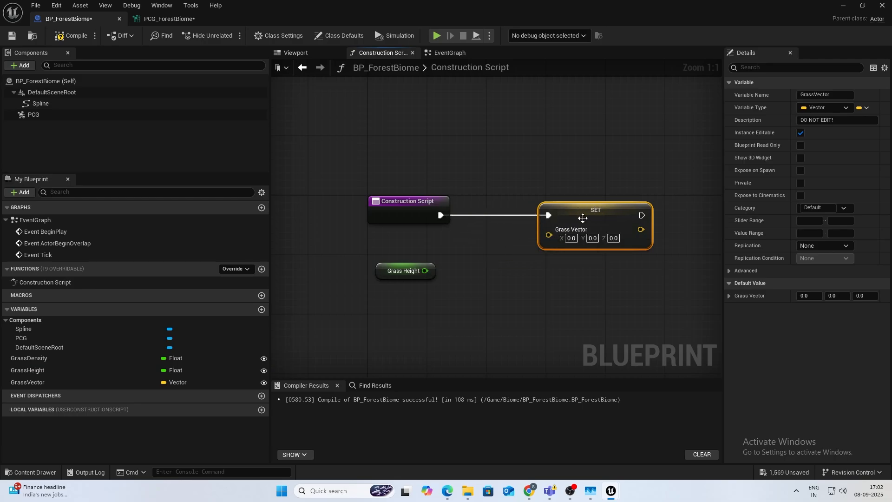
pyautogui.rightClick(548, 232)
pyautogui.click(588, 282)
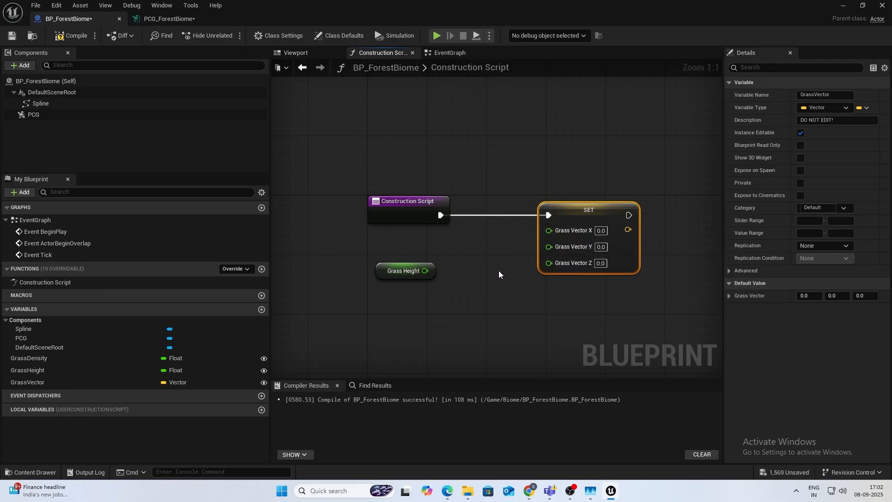
# Connect Grass Height to the X, Y and Z inputs of the Set GrassVector node and compile the Blueprint.
pyautogui.moveTo(426, 271); pyautogui.dragTo(549, 230)
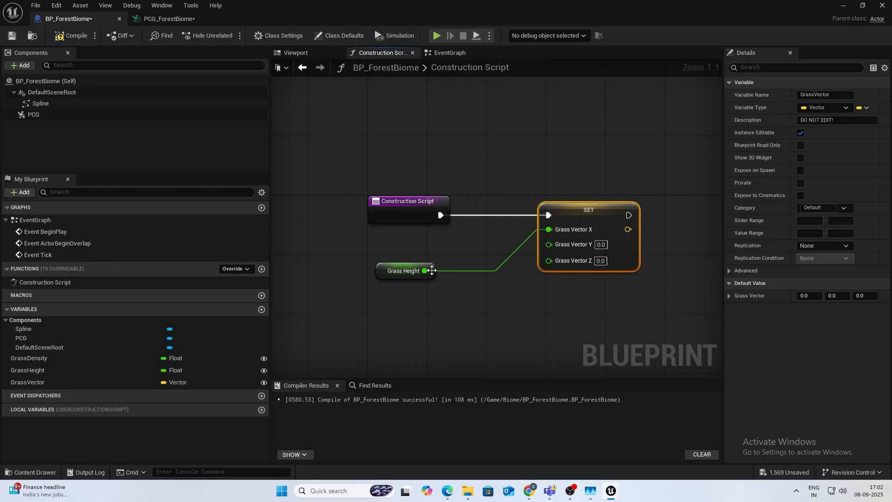
pyautogui.moveTo(426, 271); pyautogui.dragTo(549, 244)
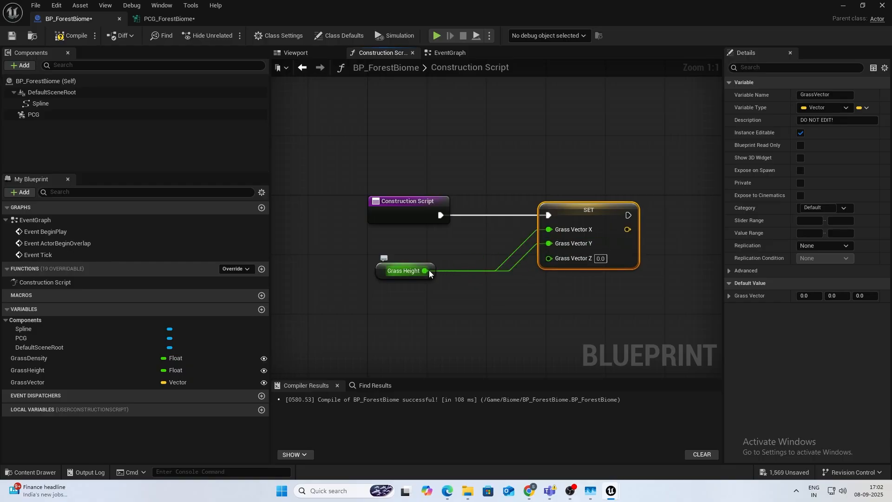
pyautogui.moveTo(426, 271); pyautogui.dragTo(569, 260)
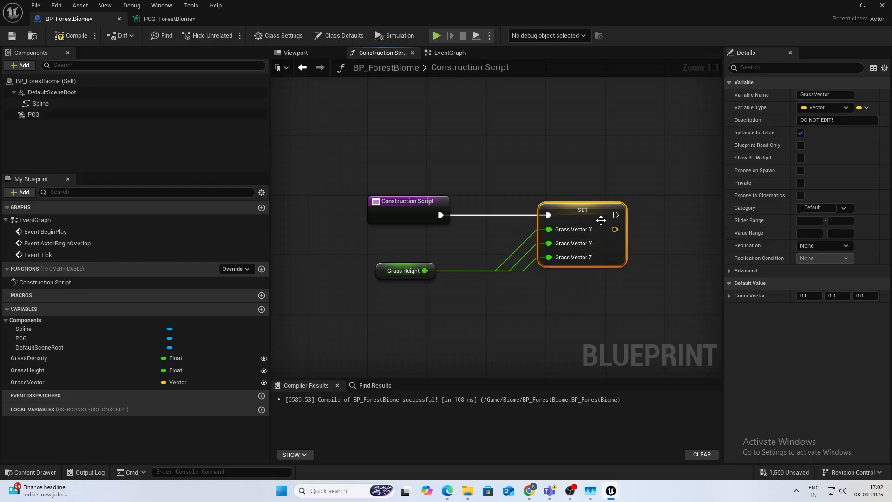
pyautogui.click(71, 36)
# Assign the GrassDensity and GrassHeight variables to a new category named Grass Option.
pyautogui.click(36, 382)
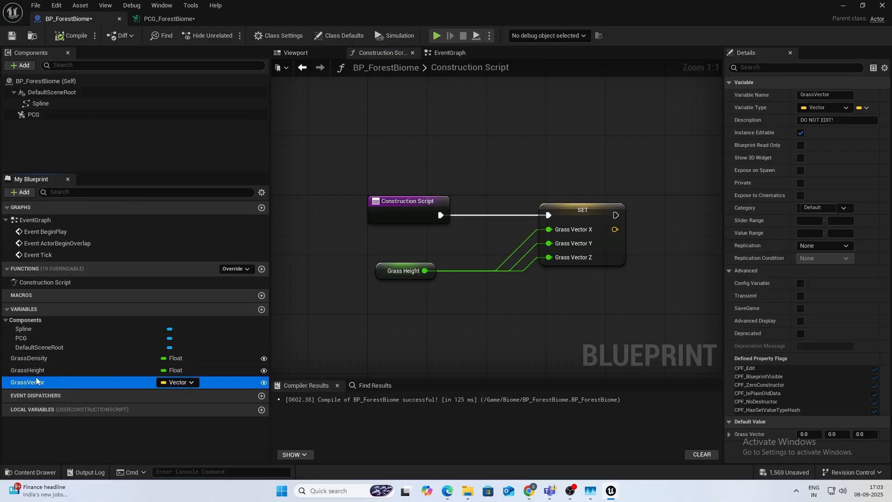
pyautogui.click(29, 358)
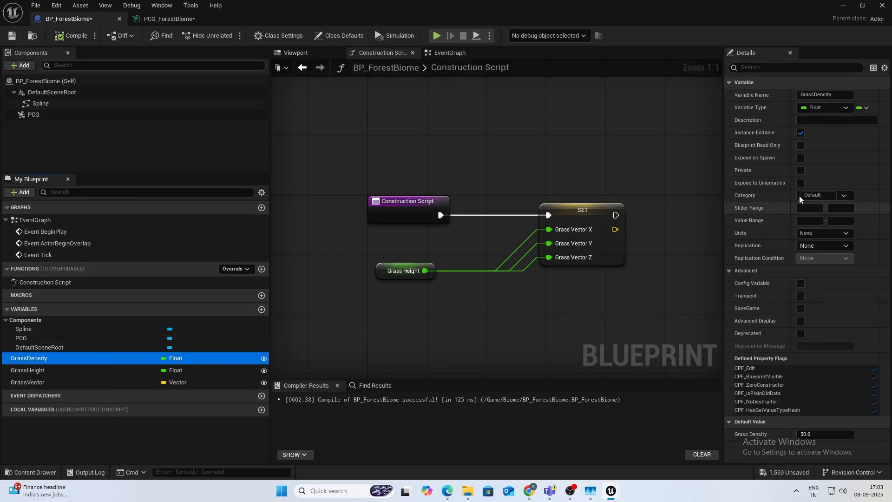
pyautogui.click(818, 195)
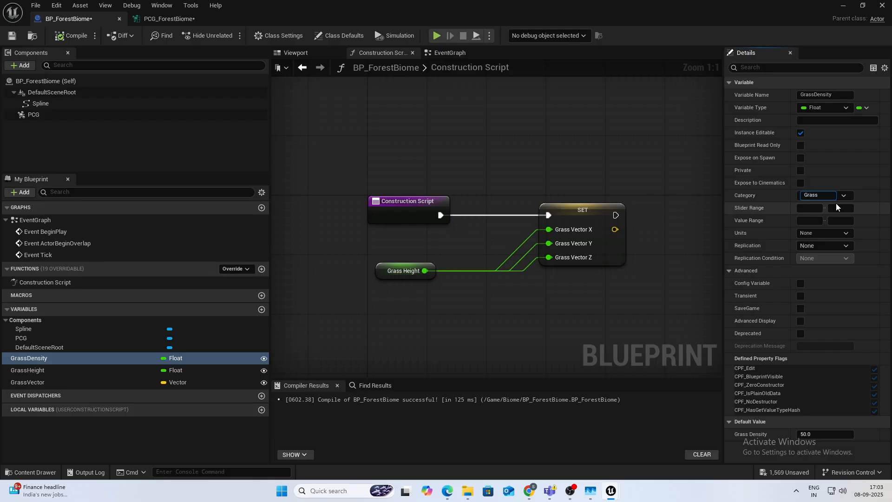
pyautogui.write('Grass Option')
pyautogui.press('Return')
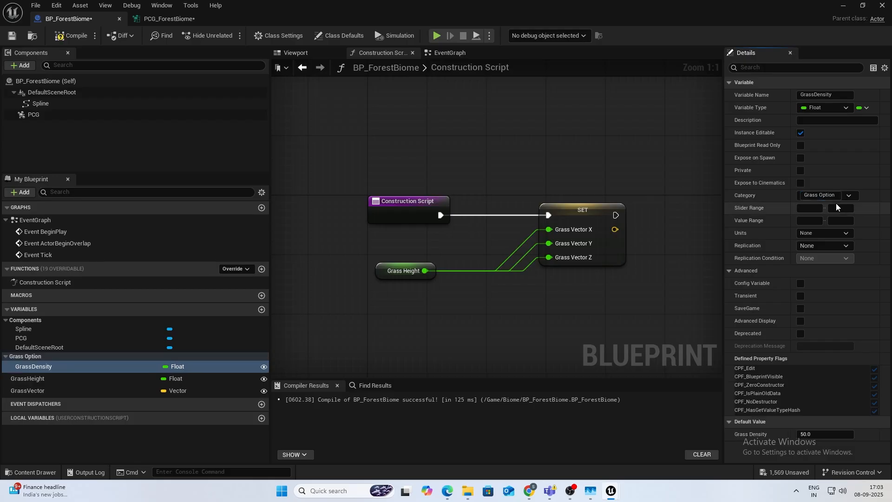
pyautogui.click(35, 379)
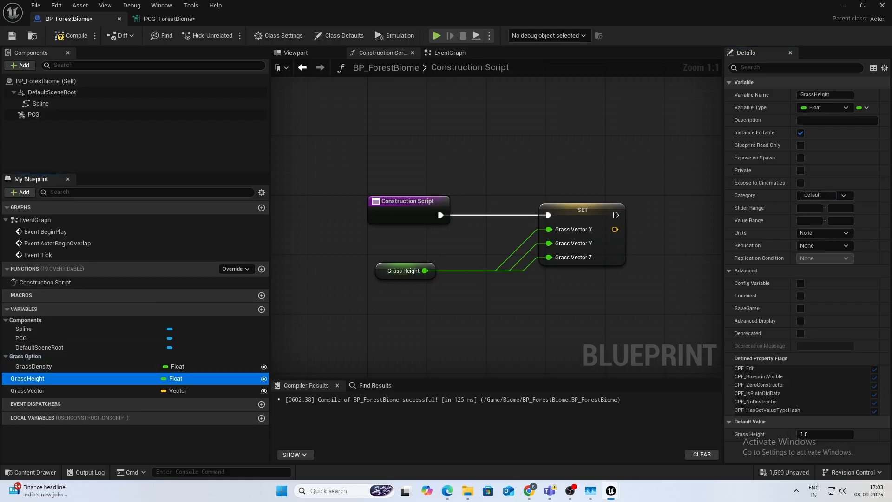
pyautogui.click(844, 196)
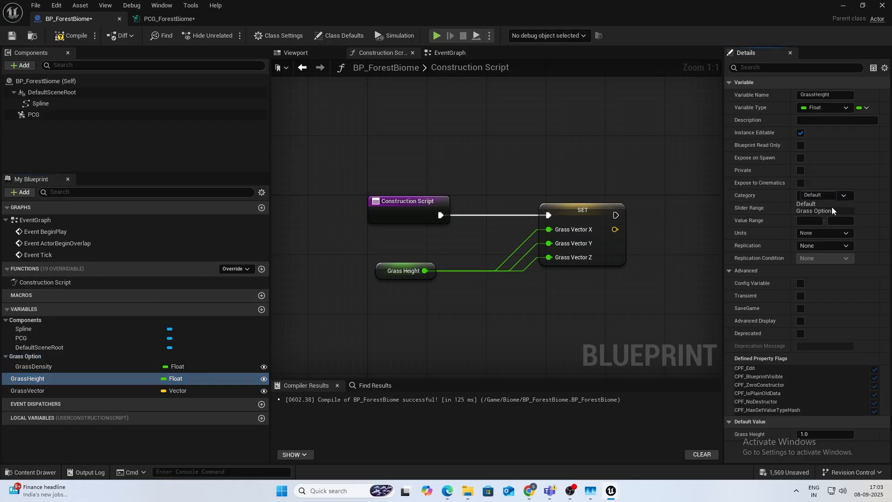
pyautogui.click(825, 214)
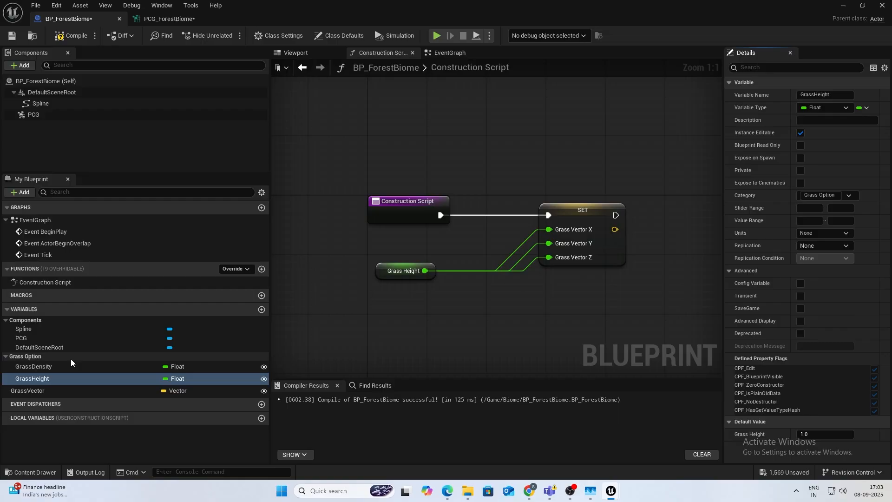
# Rename the Grass Option variable category as Grass Options.
pyautogui.click(111, 356)
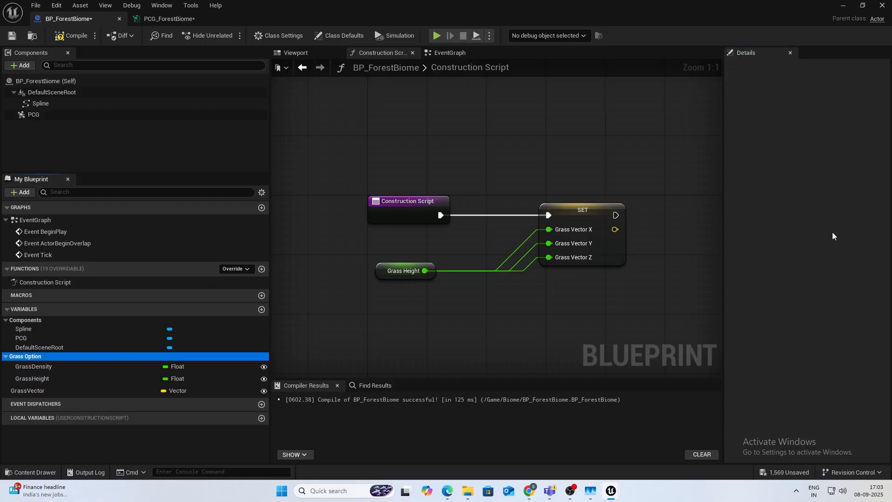
pyautogui.click(27, 360)
pyautogui.click(50, 357)
pyautogui.write('s')
pyautogui.press('Return')
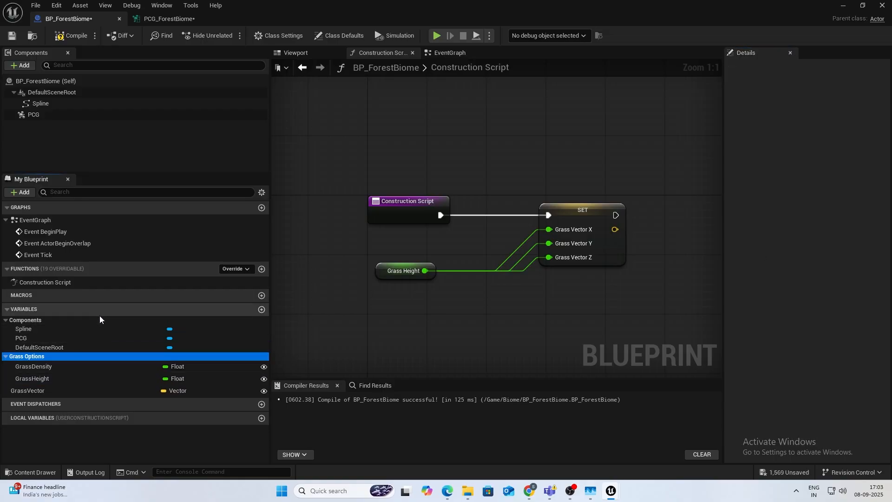
# Duplicate the GrassDensity Get Actor Property node in the PCG_ForestBiome graph.
pyautogui.click(143, 19)
pyautogui.moveTo(331, 204); pyautogui.dragTo(573, 252, button='right')
pyautogui.click(389, 208)
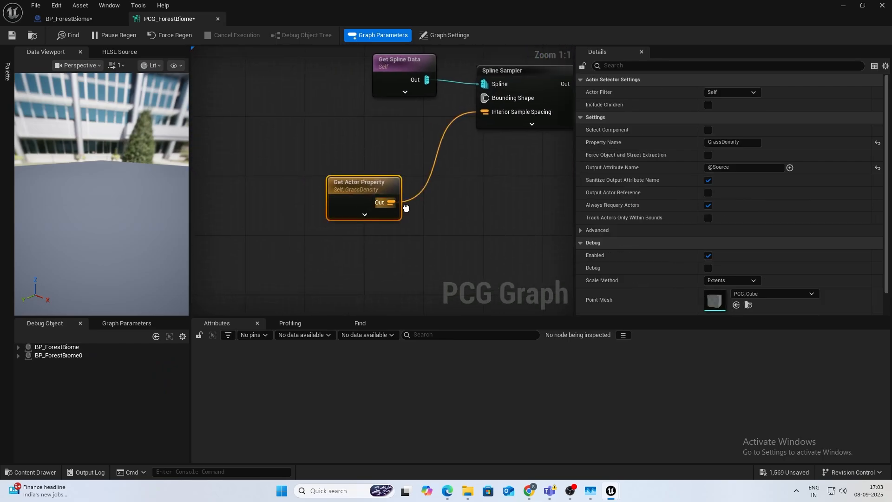
pyautogui.hotkey('ctrl', 'c')
pyautogui.hotkey('ctrl', 'v')
# Set the duplicated node's property name to GrassVector and connect its output to the Scale Max input of Transform Points.
pyautogui.moveTo(535, 208); pyautogui.dragTo(355, 206, button='right')
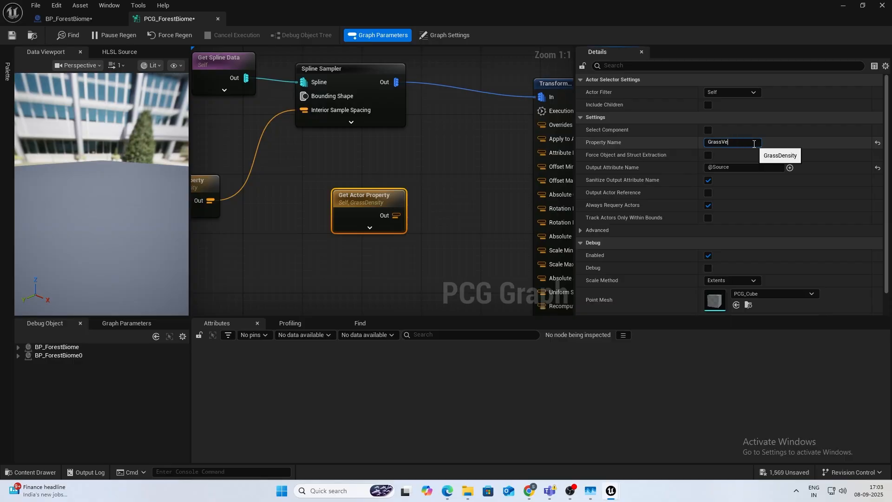
pyautogui.moveTo(457, 191); pyautogui.dragTo(355, 175, button='right')
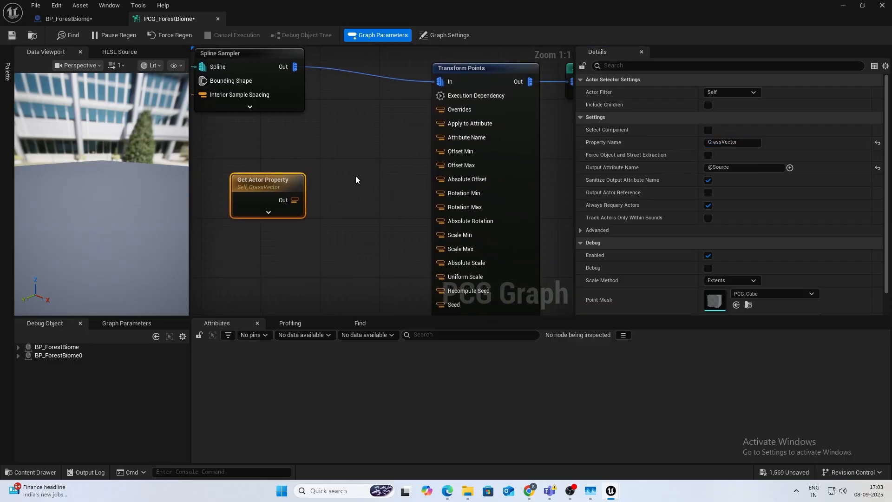
pyautogui.moveTo(296, 201); pyautogui.dragTo(440, 249)
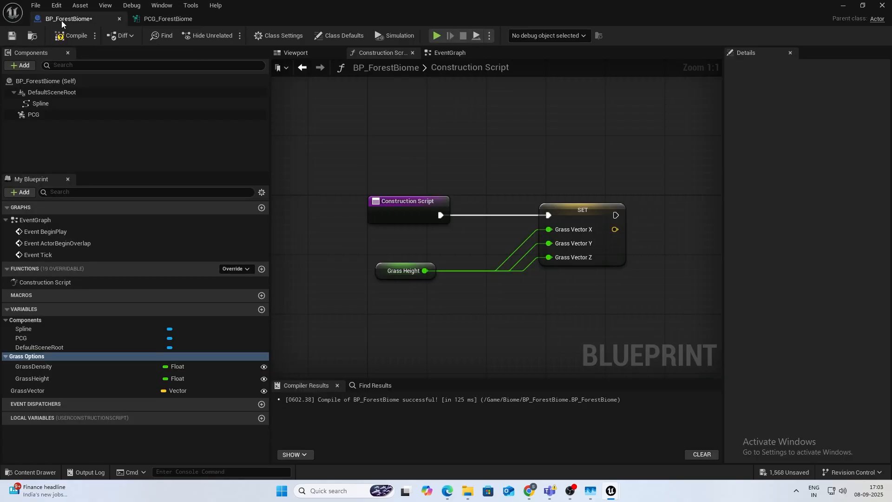
# Return to the Lvl_ThirdPerson level and select the BP_ForestBiome actor in a close view of its grass.
pyautogui.click(60, 20)
pyautogui.click(839, 7)
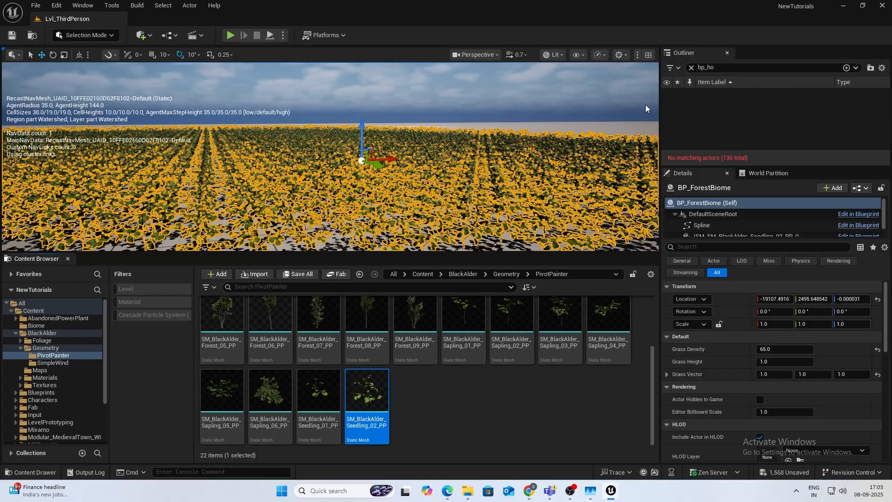
pyautogui.click(471, 111)
pyautogui.moveTo(459, 119); pyautogui.dragTo(442, 175, button='right')
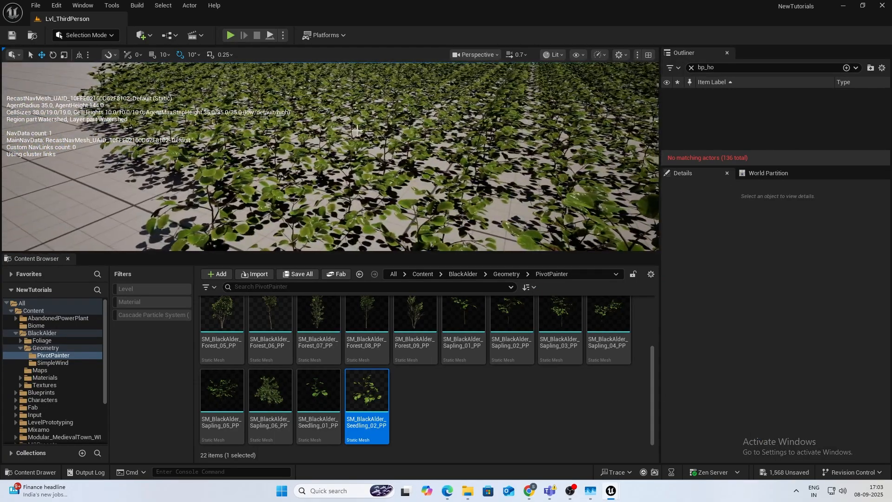
pyautogui.click(344, 131)
pyautogui.click(334, 124)
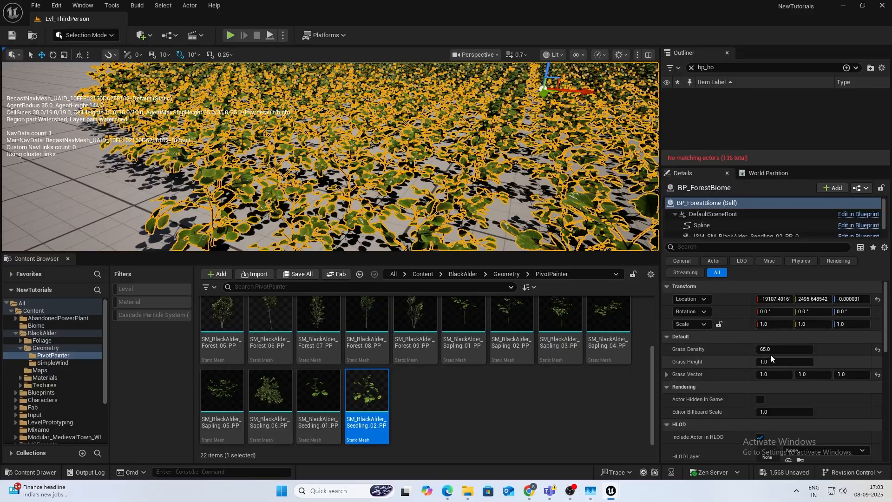
# Set the Grass Height of BP_ForestBiome to 1.6 and view the grass from further away.
pyautogui.click(786, 361)
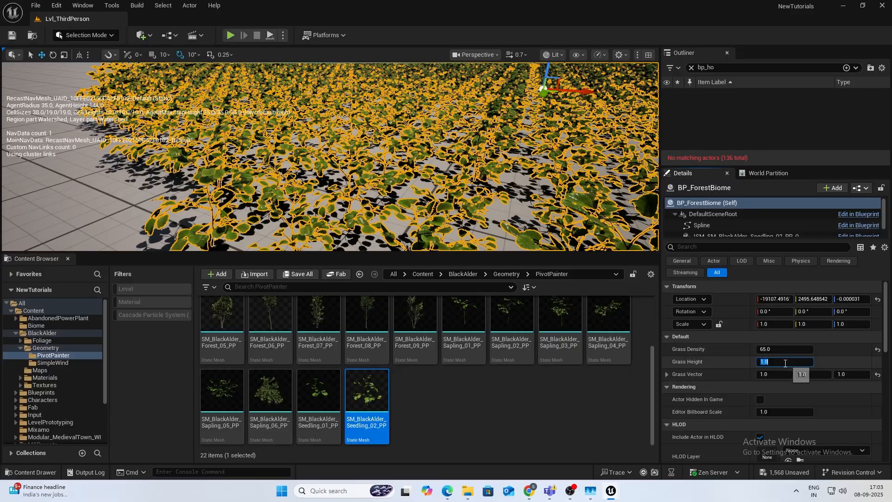
pyautogui.write('1.6')
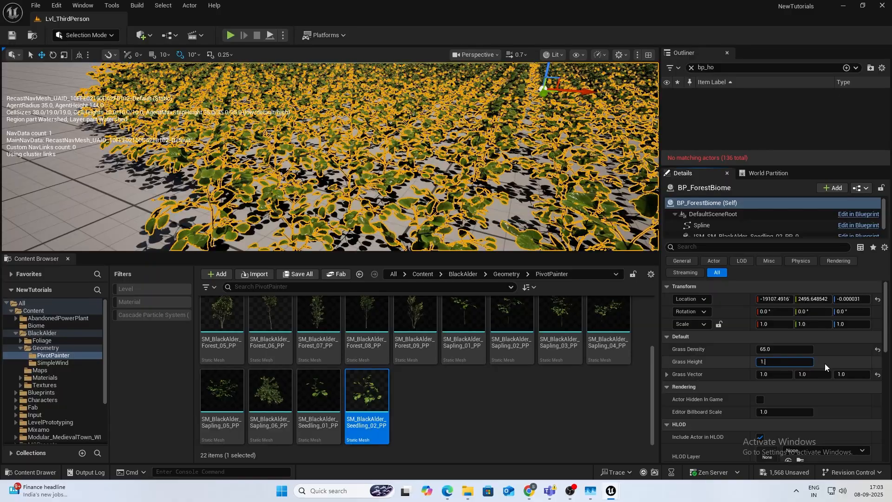
pyautogui.press('Return')
pyautogui.press('s')
pyautogui.moveTo(339, 179); pyautogui.dragTo(404, 87, button='right')
pyautogui.press('g')
pyautogui.press('w')
pyautogui.press('s')
pyautogui.press('w')
pyautogui.press('s')
pyautogui.press('g')
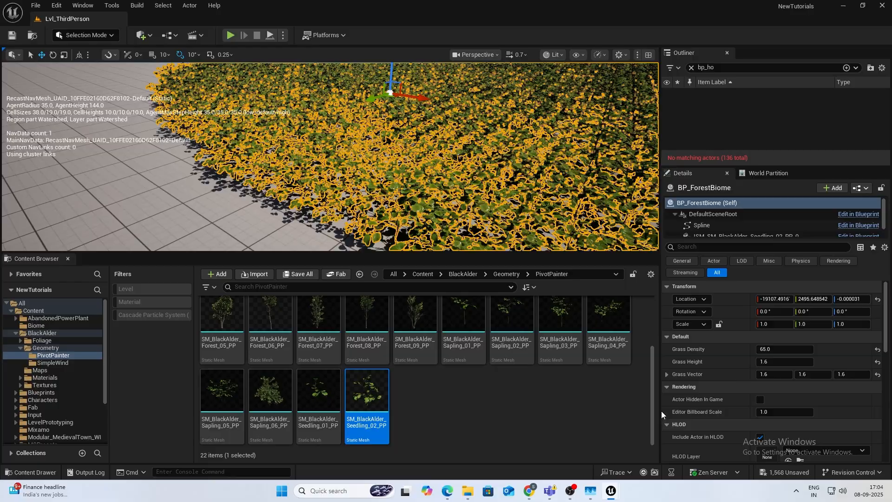
# Compile the BP_ForestBiome Blueprint and return to the Lvl_ThirdPerson level.
pyautogui.moveTo(618, 492)
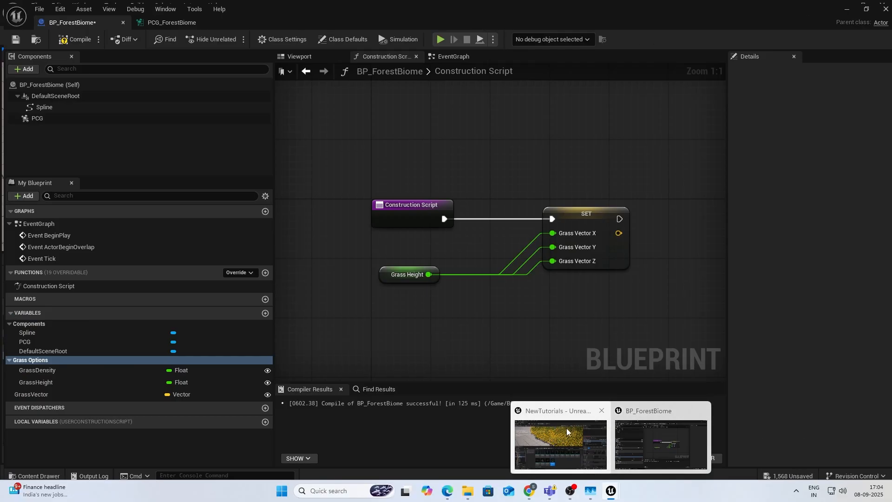
pyautogui.click(564, 428)
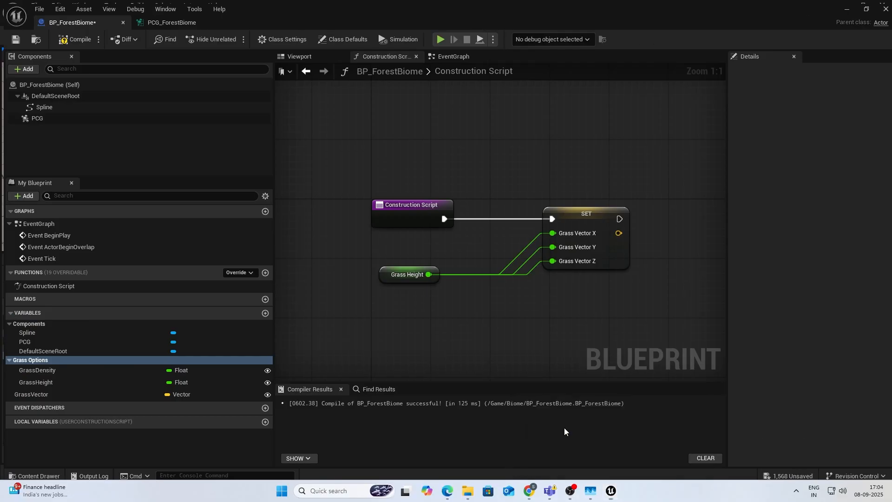
pyautogui.moveTo(611, 491)
pyautogui.click(636, 473)
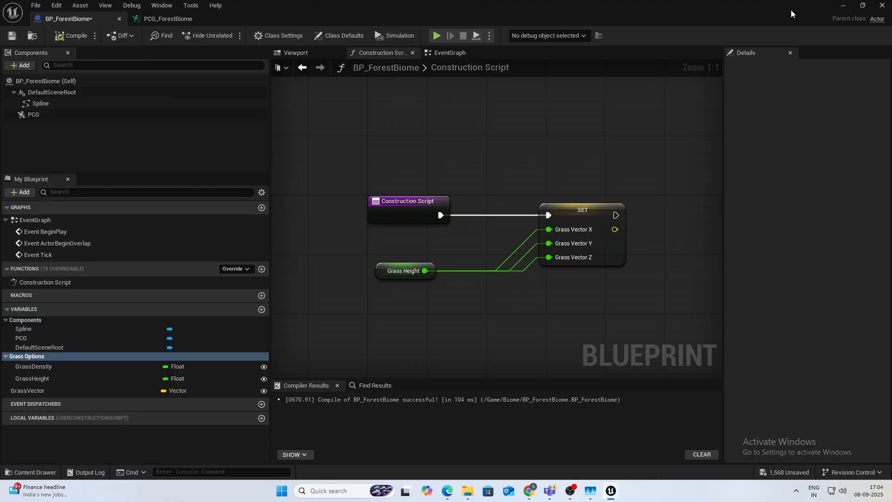
pyautogui.click(843, 5)
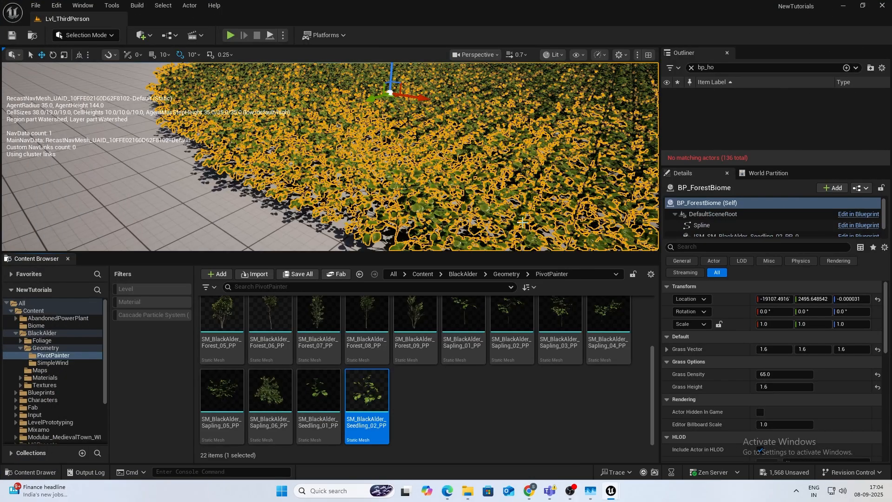
# Try a Grass Height of 0.7 and a Grass Density of 40 on BP_ForestBiome and view the grass up close.
pyautogui.moveTo(769, 384); pyautogui.dragTo(752, 384)
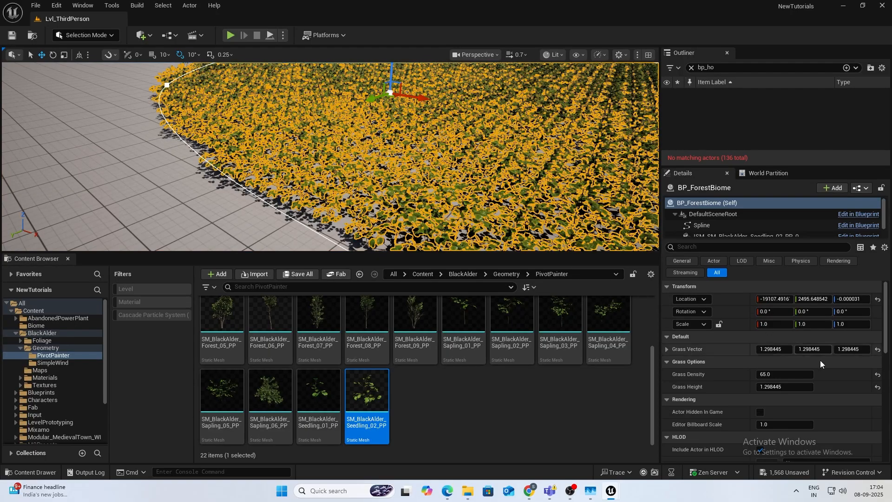
pyautogui.click(801, 387)
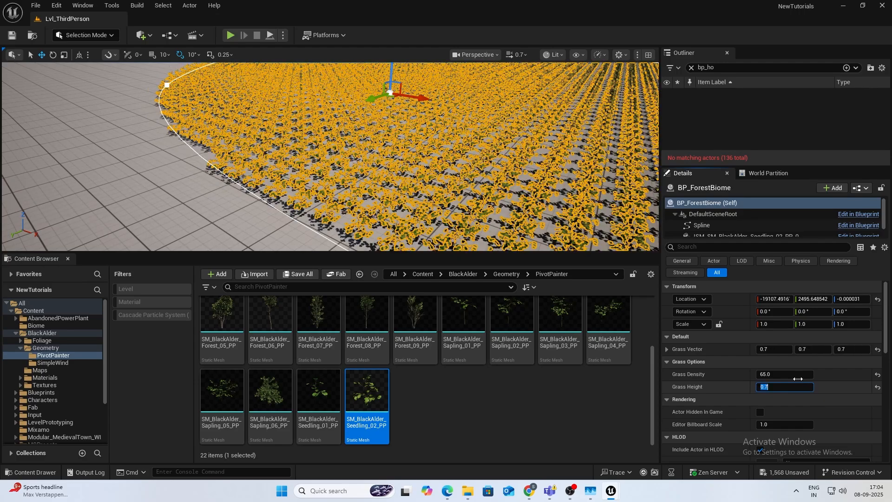
pyautogui.click(790, 375)
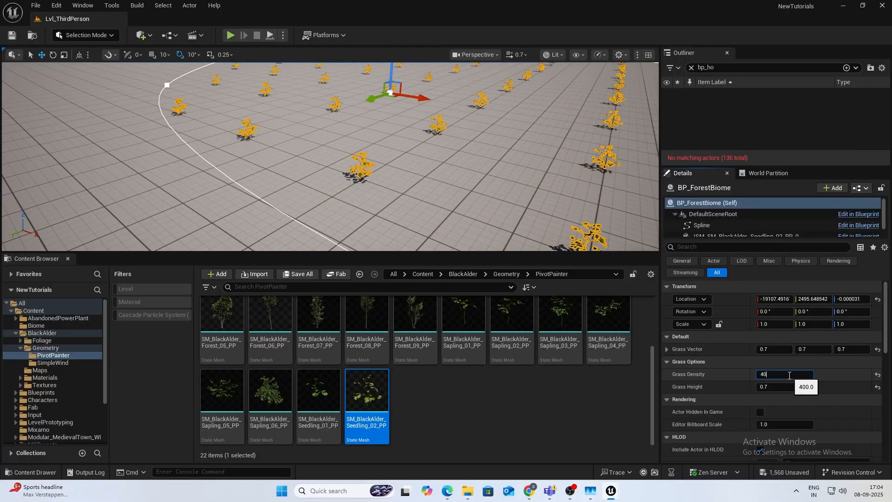
pyautogui.press('Return')
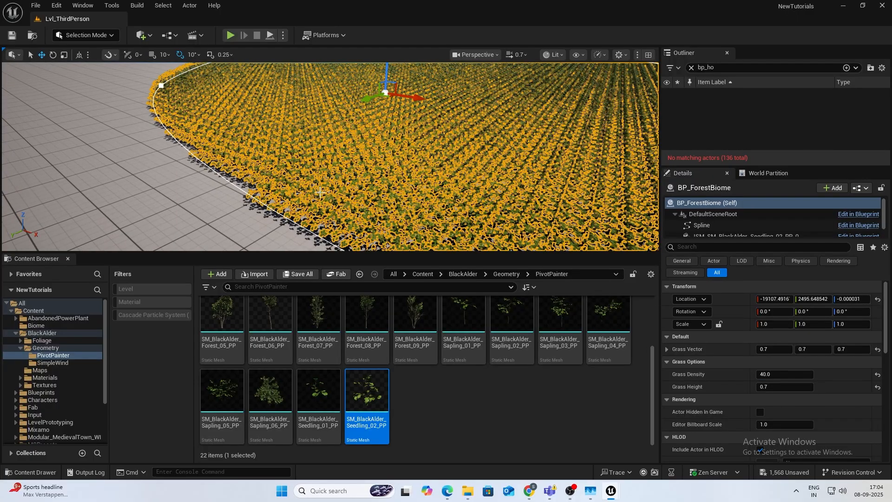
pyautogui.moveTo(211, 231); pyautogui.dragTo(230, 205, button='right')
pyautogui.click(222, 225)
pyautogui.press('w')
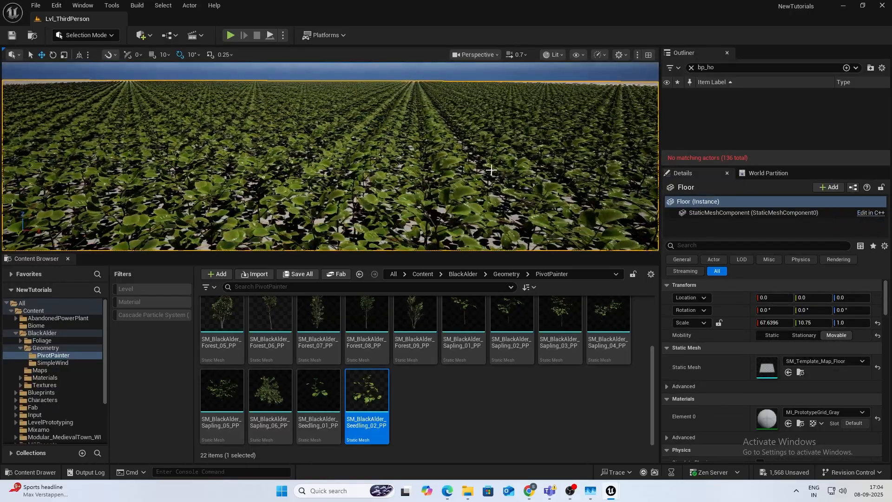
# Select the BP_ForestBiome actor and set its Grass Density to 60 and Grass Height to 1.7.
pyautogui.click(508, 141)
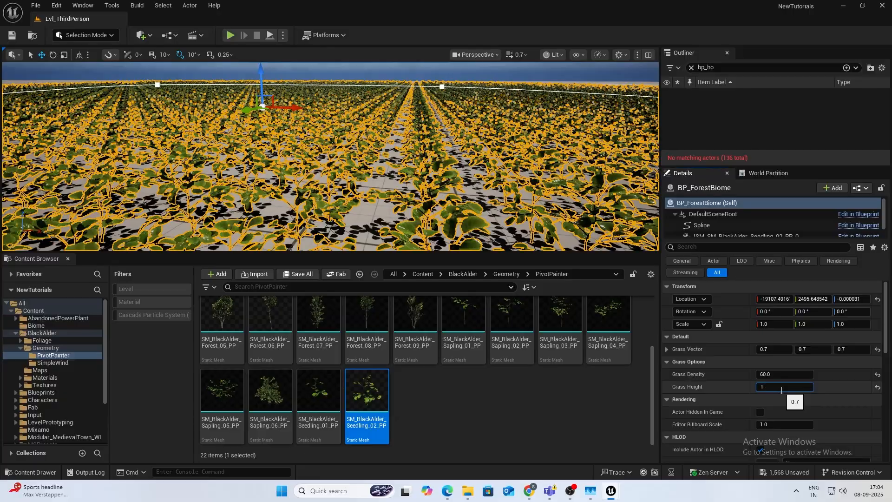
pyautogui.press('Return')
pyautogui.moveTo(484, 154); pyautogui.dragTo(235, 191, button='right')
pyautogui.press('g')
pyautogui.scroll(-3, 414, 133)
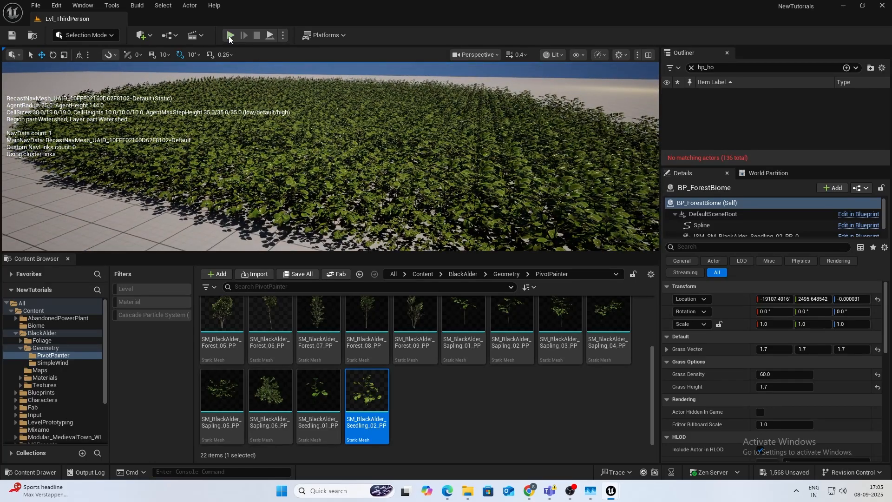
# Play-test the level by running the character into the grass area, and stop the play session.
pyautogui.click(231, 35)
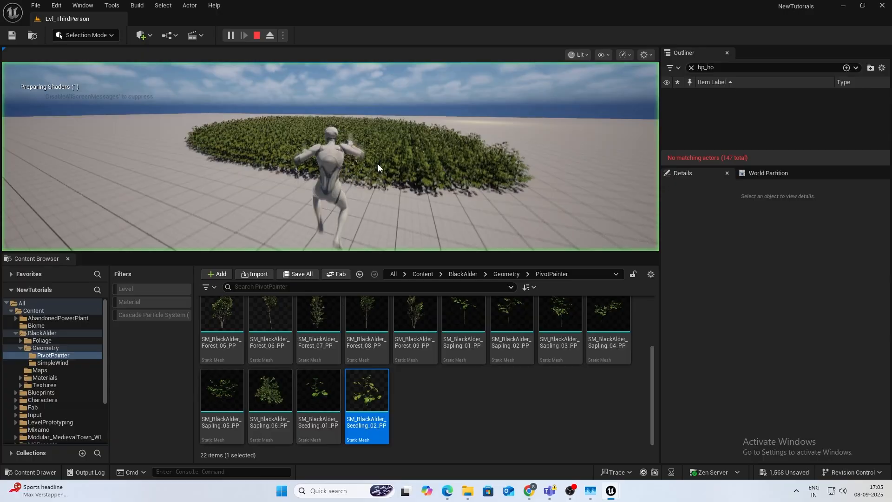
pyautogui.click(378, 167)
pyautogui.press('w')
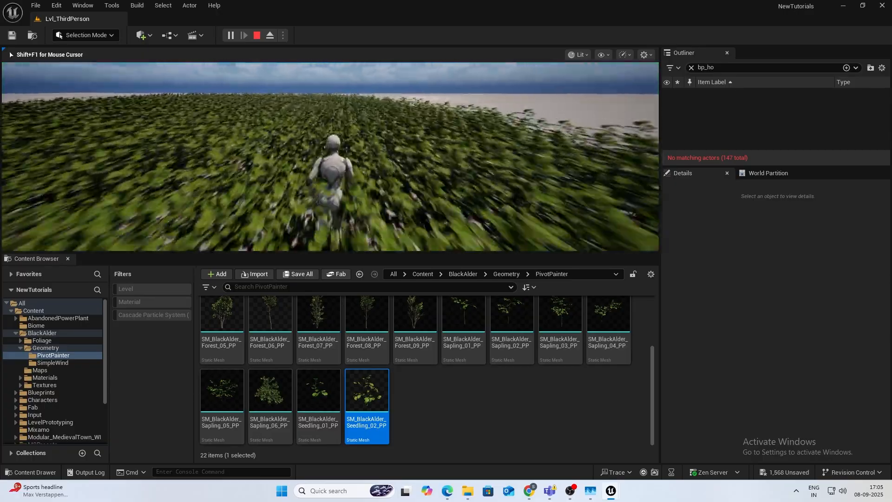
pyautogui.press('Escape')
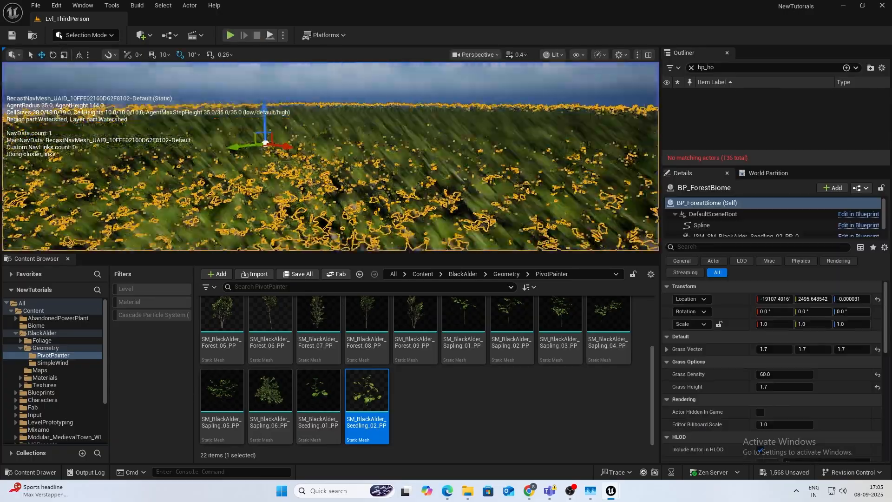
# Move a spline point of BP_ForestBiome outward and extend the spline with an extra point, and inspect the reshaped grass area.
pyautogui.press('s')
pyautogui.moveTo(319, 147)
pyautogui.mouseDown(button='right')
pyautogui.moveTo(319, 206)
pyautogui.moveTo(317, 143)
pyautogui.mouseUp(button='right')
pyautogui.scroll(5, 319, 147)
pyautogui.press('g')
pyautogui.press('g')
pyautogui.press('g')
pyautogui.press('g')
pyautogui.press('g')
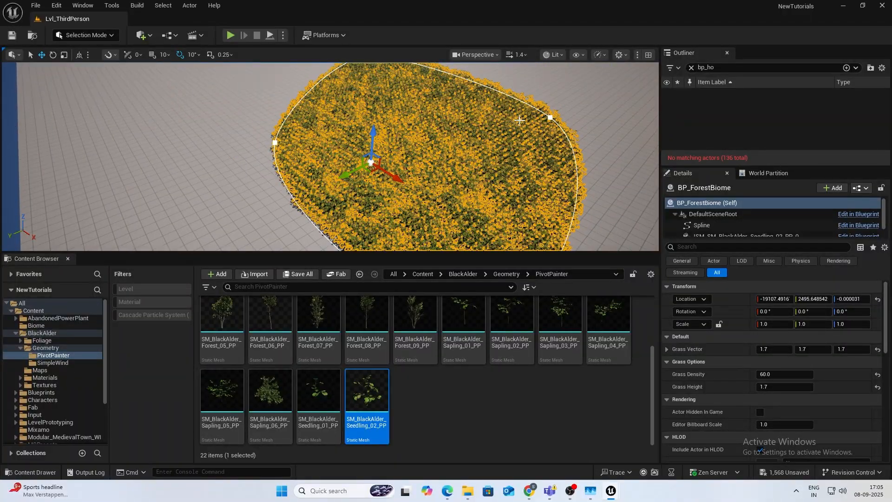
pyautogui.click(550, 118)
pyautogui.moveTo(587, 112); pyautogui.dragTo(621, 114)
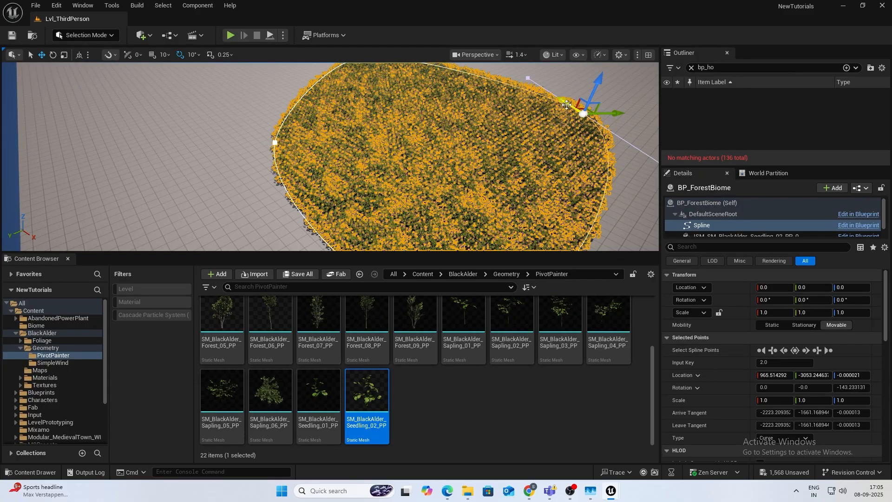
pyautogui.keyDown('alt'); pyautogui.moveTo(566, 105); pyautogui.dragTo(513, 71); pyautogui.keyUp('alt')
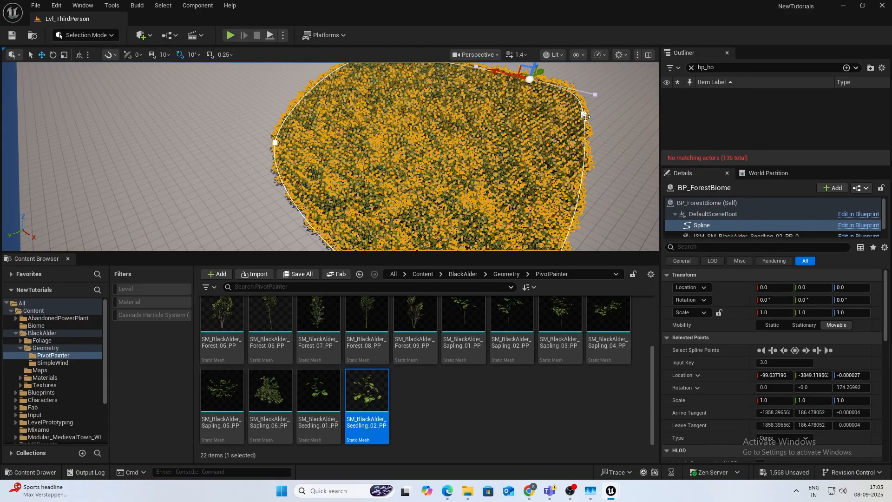
pyautogui.click(584, 170)
pyautogui.press('w')
pyautogui.moveTo(583, 169)
pyautogui.mouseDown(button='right')
pyautogui.moveTo(584, 158)
pyautogui.moveTo(576, 162)
pyautogui.moveTo(593, 165)
pyautogui.mouseUp(button='right')
pyautogui.press('s')
pyautogui.scroll(-2, 583, 158)
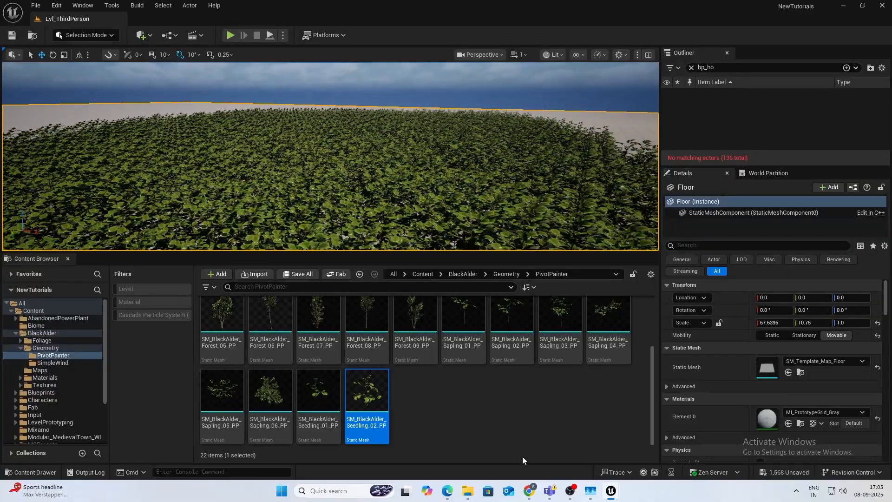
# In the PCG_ForestBiome graph, collapse the Transform Points node's extra pins and place it between the Spline Sampler and Static Mesh Spawner.
pyautogui.moveTo(610, 493)
pyautogui.click(661, 462)
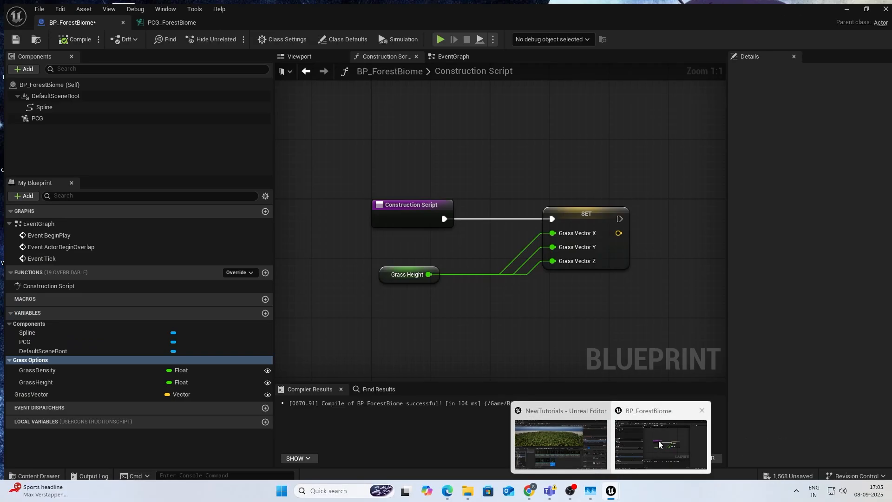
pyautogui.scroll(-7, 506, 297)
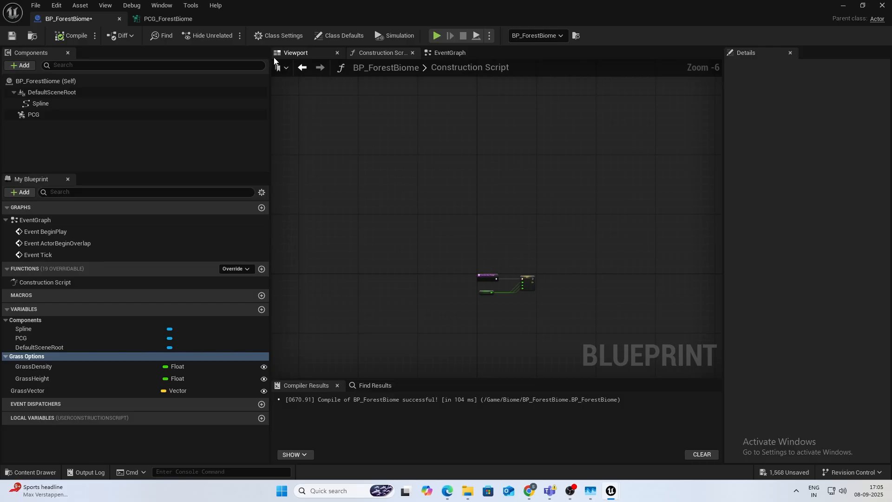
pyautogui.click(173, 19)
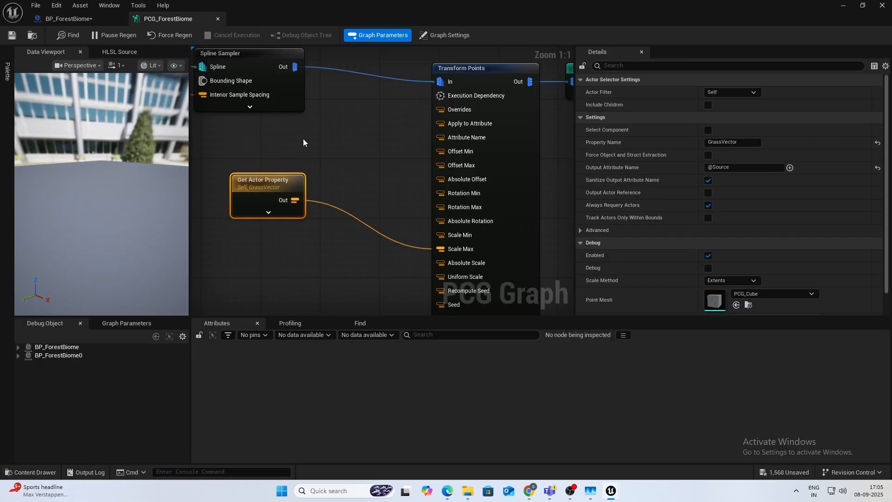
pyautogui.moveTo(369, 186); pyautogui.dragTo(351, 113, button='right')
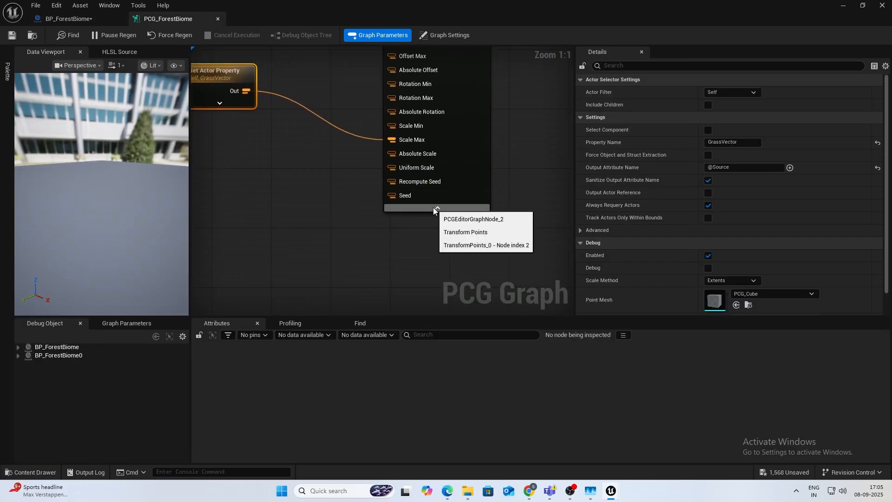
pyautogui.moveTo(433, 207); pyautogui.dragTo(642, 368, button='right')
pyautogui.moveTo(431, 236); pyautogui.dragTo(534, 175)
pyautogui.moveTo(534, 175); pyautogui.dragTo(317, 209, button='right')
pyautogui.moveTo(405, 159); pyautogui.dragTo(404, 147)
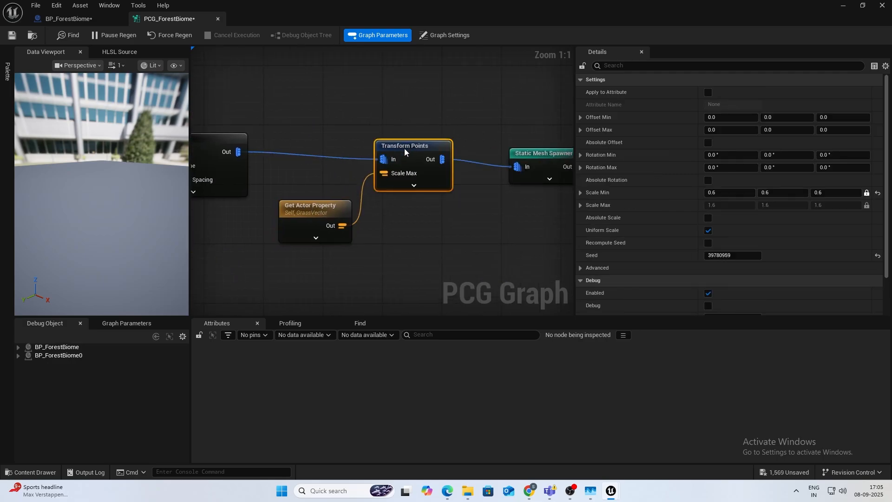
# Duplicate the Get Spline Data node into the empty area below the GrassDensity Get Actor Property node.
pyautogui.click(550, 147)
pyautogui.moveTo(272, 161); pyautogui.dragTo(555, 129, button='right')
pyautogui.moveTo(349, 105); pyautogui.dragTo(334, 108)
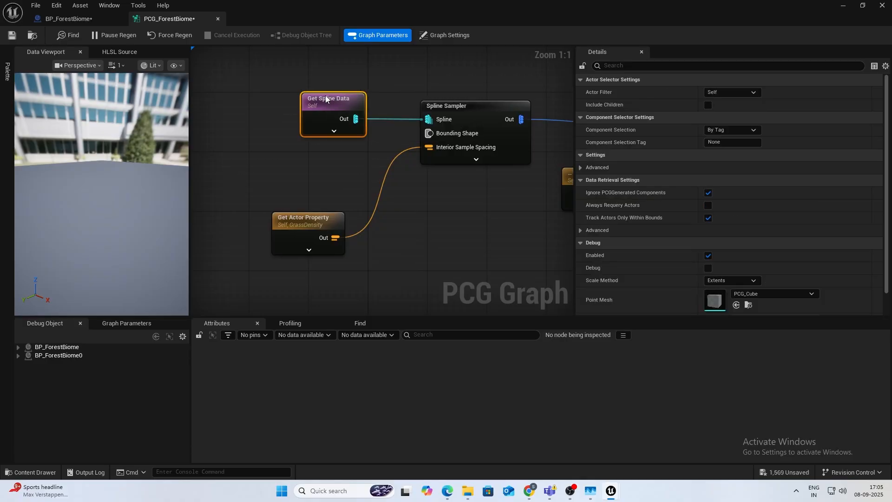
pyautogui.moveTo(422, 229); pyautogui.dragTo(380, 130, button='right')
pyautogui.hotkey('ctrl', 'v')
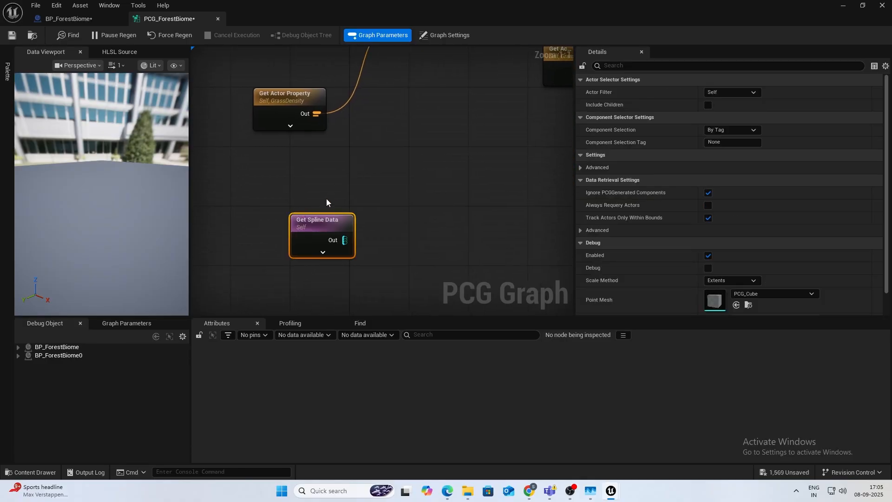
# Duplicate the Spline Sampler beside the copied Get Spline Data node and connect that node's output to its Spline input.
pyautogui.moveTo(338, 193); pyautogui.dragTo(283, 244, button='right')
pyautogui.moveTo(387, 155); pyautogui.dragTo(428, 213, button='right')
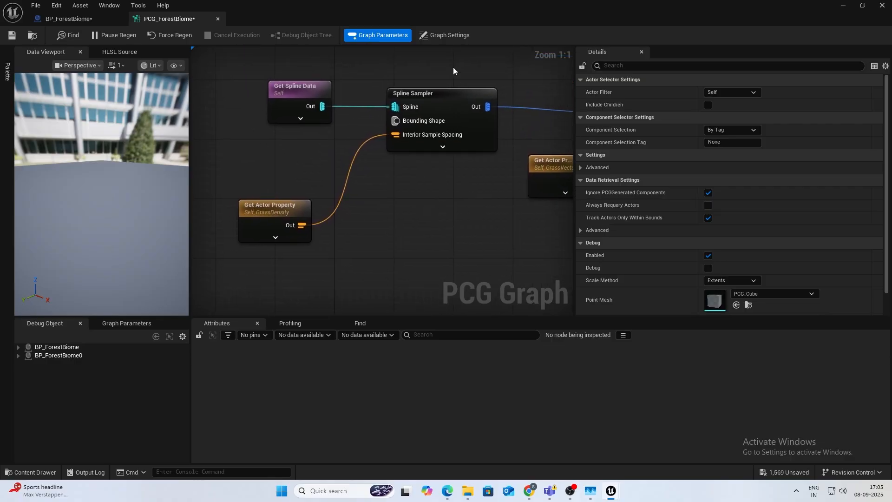
pyautogui.click(442, 98)
pyautogui.moveTo(433, 179); pyautogui.dragTo(400, 174, button='right')
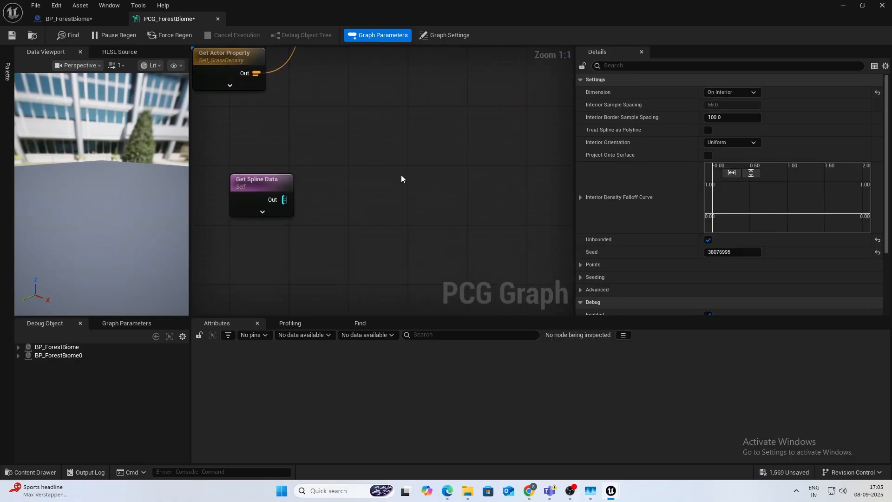
pyautogui.hotkey('ctrl', 'v')
pyautogui.moveTo(285, 201); pyautogui.dragTo(383, 192)
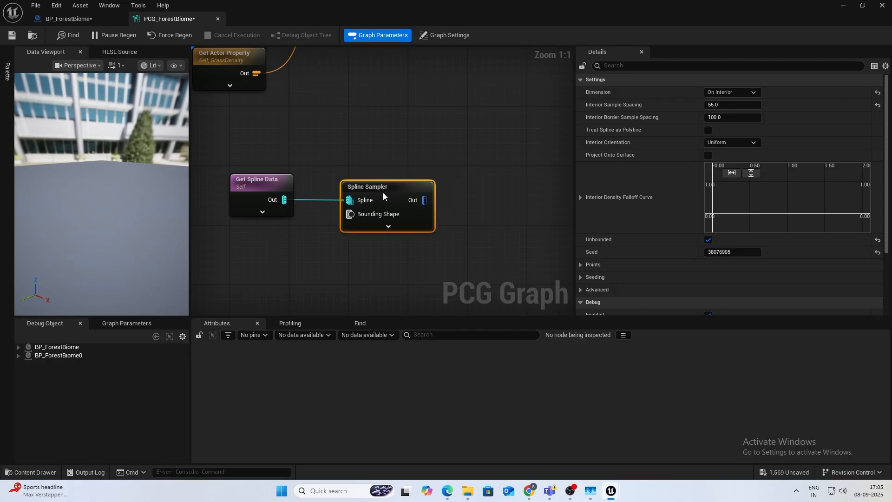
# Review the duplicated Spline Sampler's advanced pins, collapse them again, and reset its Interior Sample Spacing to 100.
pyautogui.click(385, 229)
pyautogui.moveTo(470, 240); pyautogui.dragTo(359, 116, button='right')
pyautogui.scroll(-4, 359, 116)
pyautogui.moveTo(349, 254); pyautogui.dragTo(361, 116, button='right')
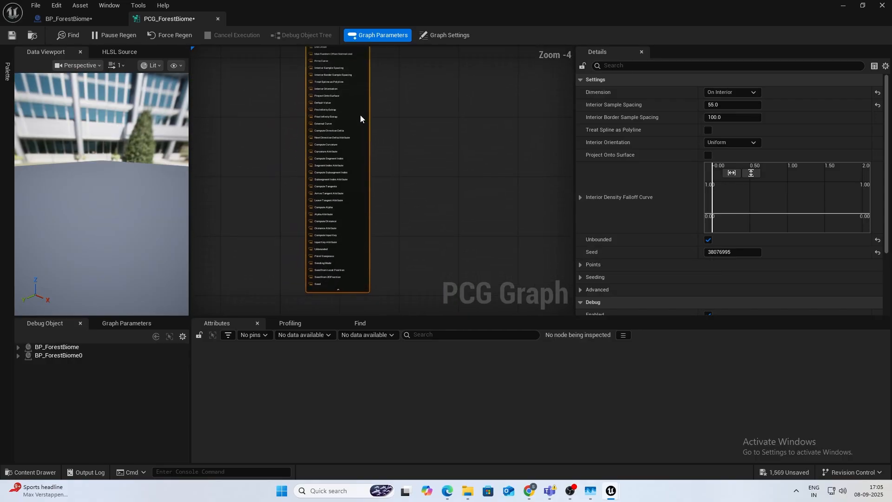
pyautogui.click(338, 289)
pyautogui.moveTo(384, 184); pyautogui.dragTo(422, 429, button='right')
pyautogui.scroll(3, 358, 202)
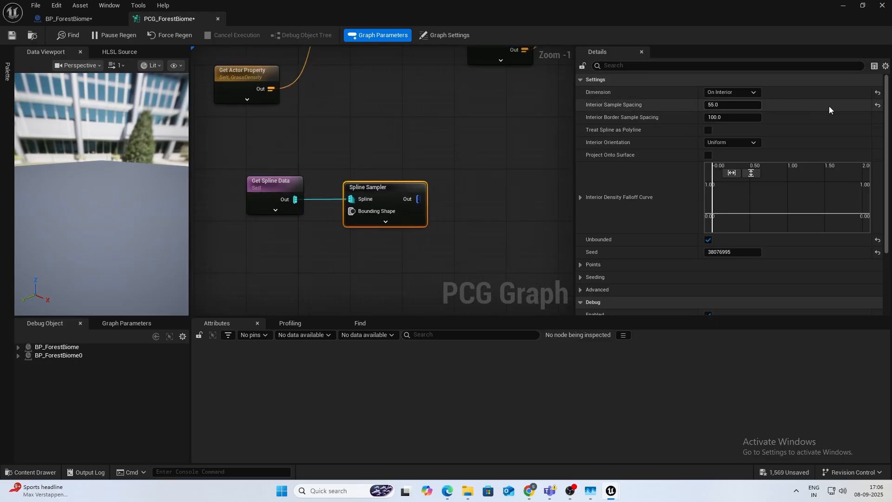
pyautogui.click(878, 105)
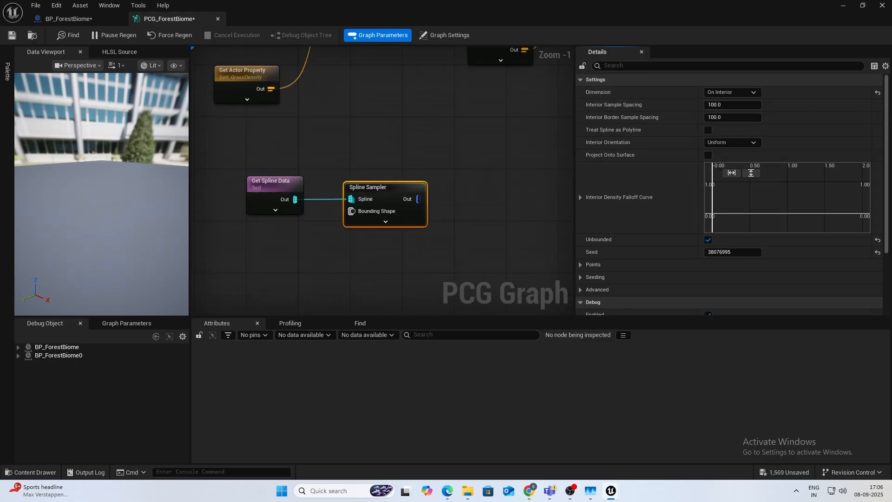
# Add a Density Noise node fed by the duplicated Spline Sampler's output.
pyautogui.moveTo(424, 201); pyautogui.dragTo(389, 187, button='right')
pyautogui.scroll(1, 389, 187)
pyautogui.moveTo(436, 186); pyautogui.dragTo(435, 186)
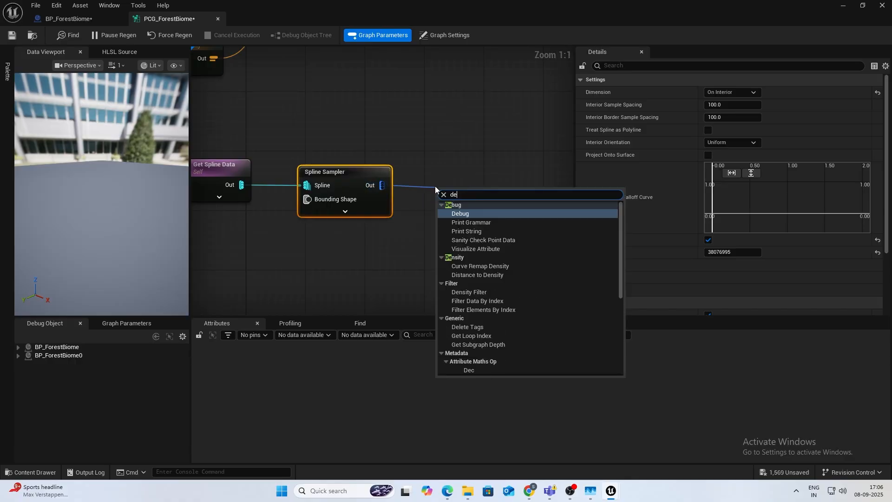
pyautogui.write('density no')
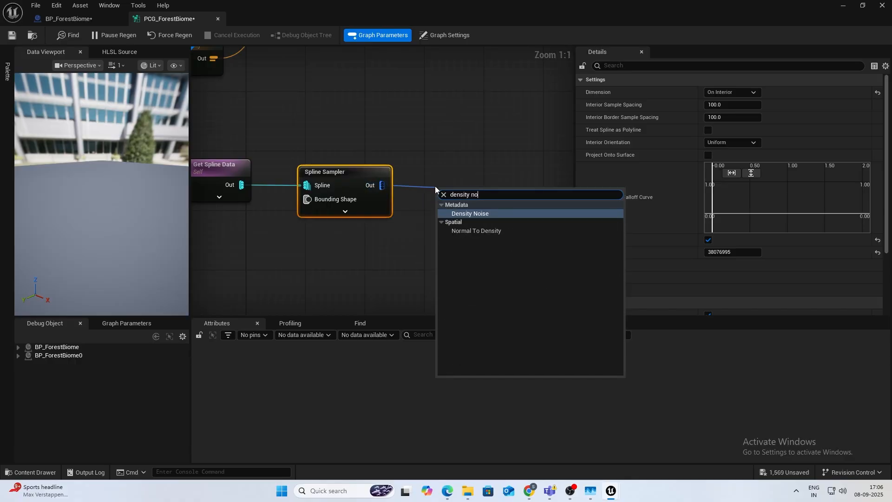
pyautogui.press('Return')
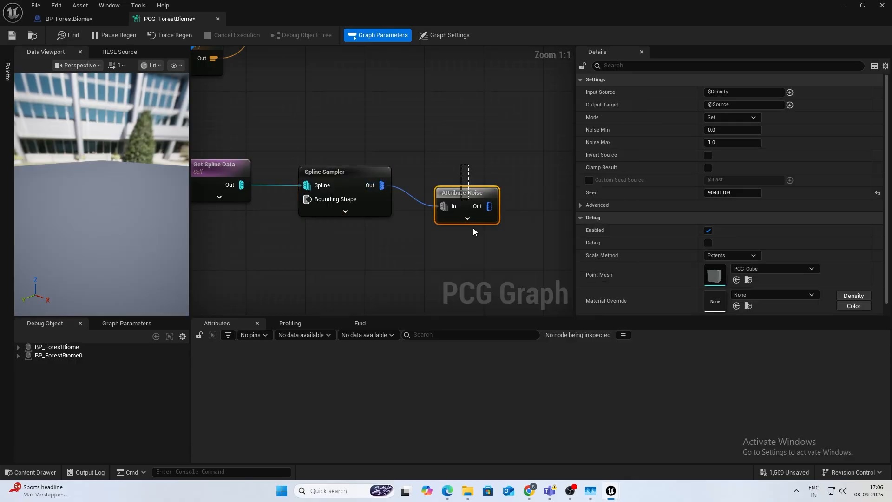
# Turn on debug display for the Attribute Noise node and inspect its points in the level viewport.
pyautogui.press('d')
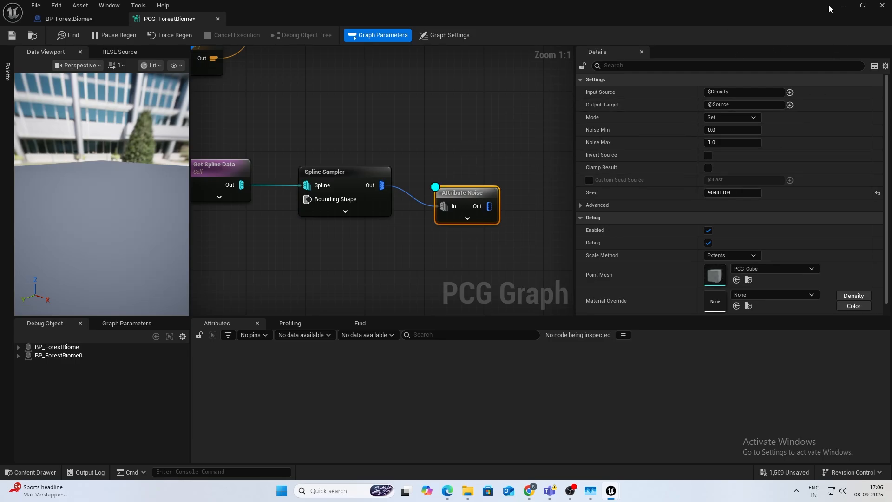
pyautogui.moveTo(279, 77); pyautogui.dragTo(342, 269, button='right')
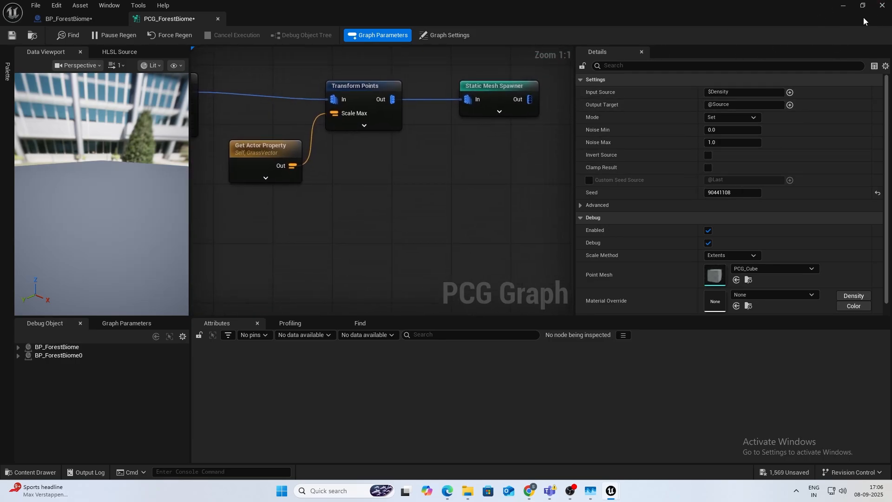
pyautogui.click(844, 9)
pyautogui.moveTo(457, 142); pyautogui.dragTo(446, 172, button='right')
pyautogui.press('w')
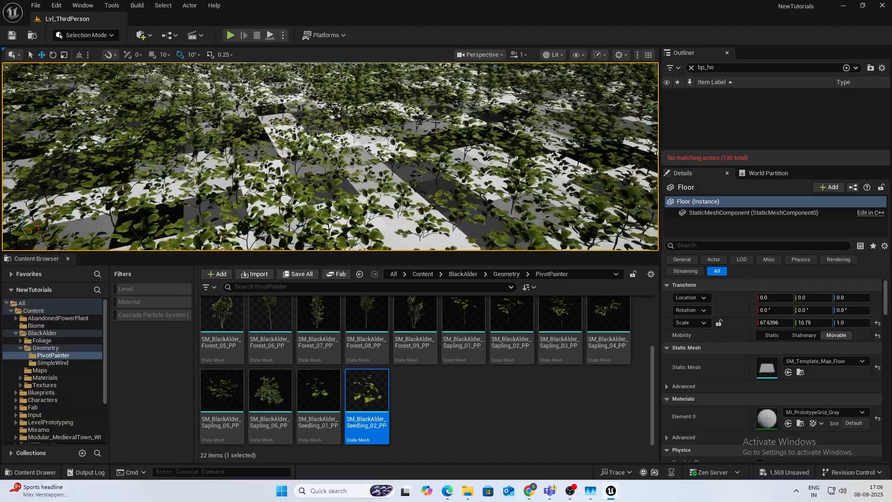
# Back in the PCG graph, add a Density Filter node fed by the Attribute Noise output.
pyautogui.hotkey('alt', 'Tab')
pyautogui.scroll(-5, 420, 179)
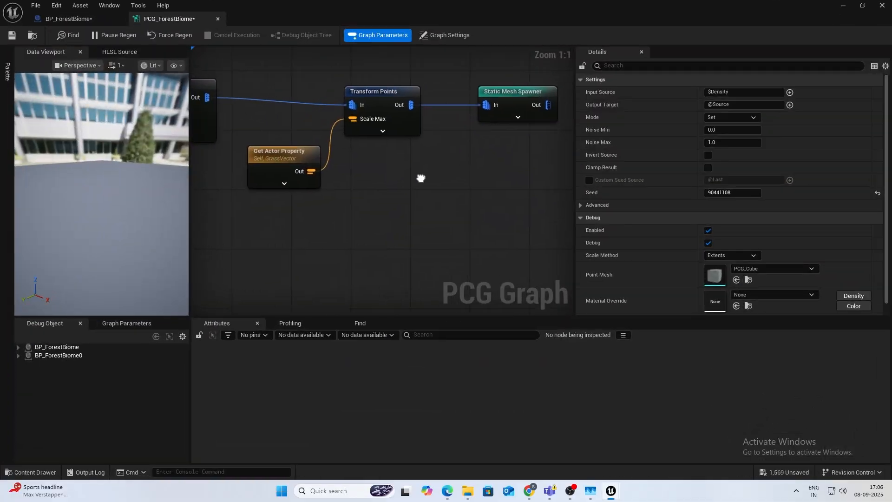
pyautogui.moveTo(441, 236); pyautogui.dragTo(417, 161, button='right')
pyautogui.scroll(4, 375, 234)
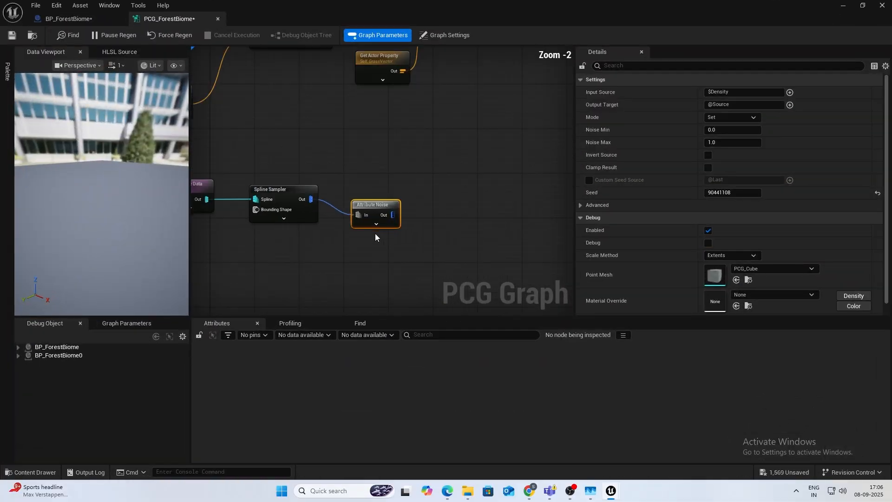
pyautogui.moveTo(397, 211); pyautogui.dragTo(432, 208)
pyautogui.write('de')
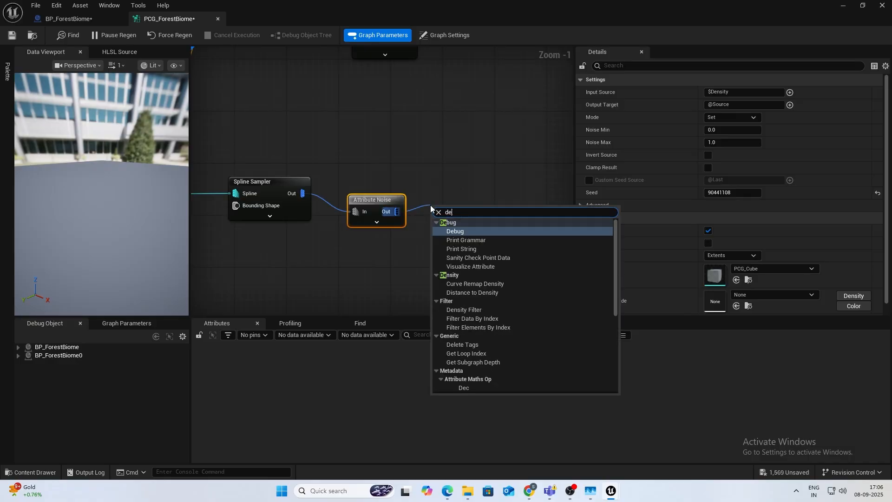
pyautogui.write('nsity fi')
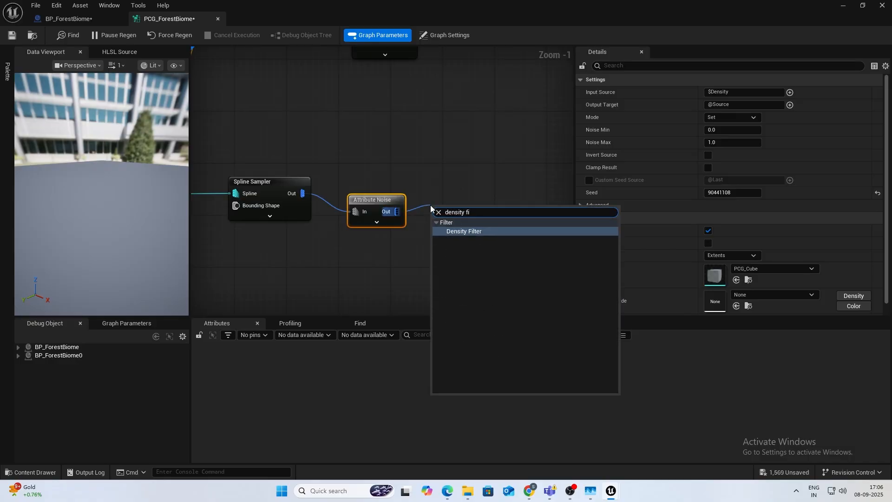
pyautogui.press('Return')
pyautogui.moveTo(435, 211); pyautogui.dragTo(431, 181, button='right')
# Give the duplicated Spline Sampler's Interior Density Falloff Curve keys at time 0, value 0 and about time 1.05, value 1.0, and save the graph.
pyautogui.click(288, 172)
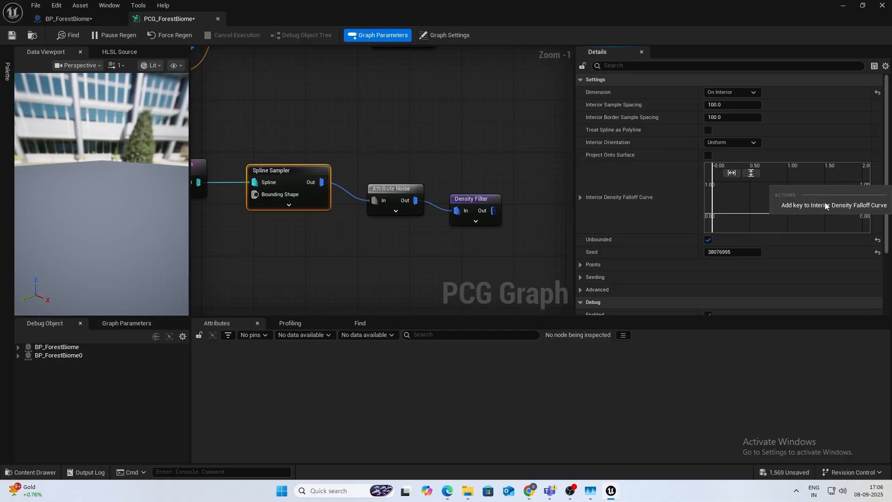
pyautogui.doubleClick(792, 188)
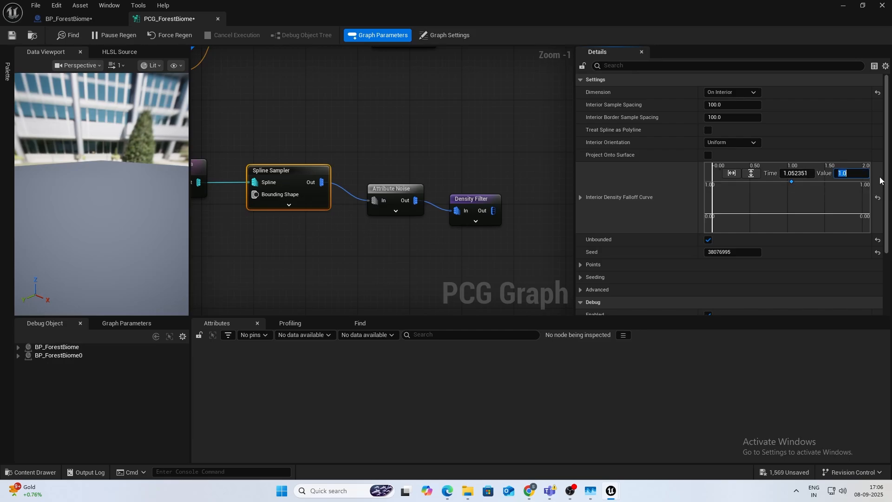
pyautogui.rightClick(727, 211)
pyautogui.click(790, 231)
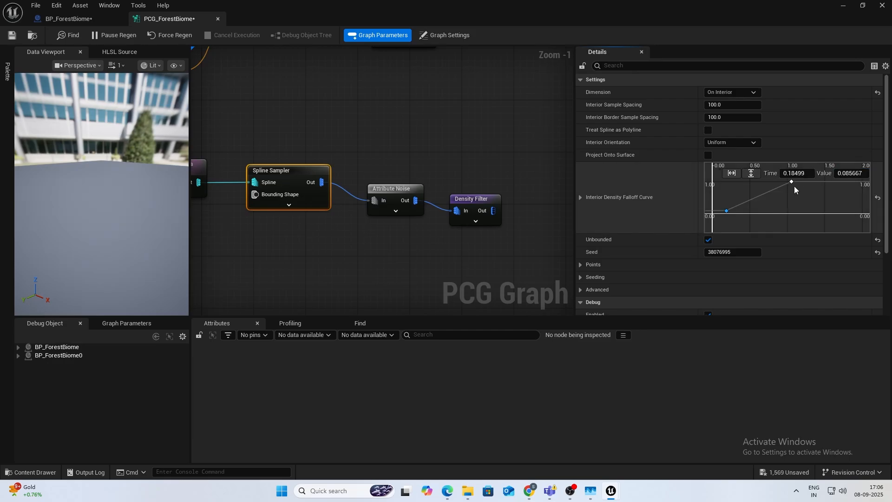
pyautogui.click(796, 174)
pyautogui.write('0')
pyautogui.press('Tab')
pyautogui.write('0')
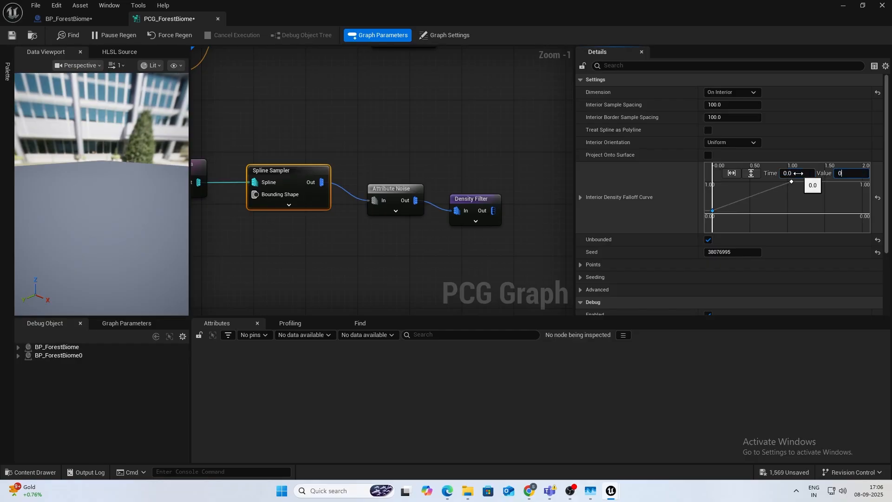
pyautogui.hotkey('ctrl', 's')
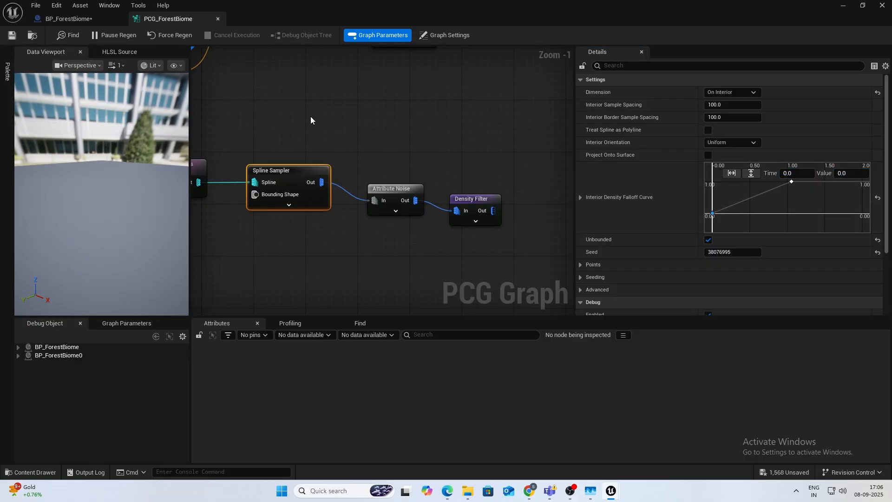
# Rewire the lower branch so the Spline Sampler feeds the Density Filter and the Density Filter feeds the Attribute Noise.
pyautogui.click(373, 135)
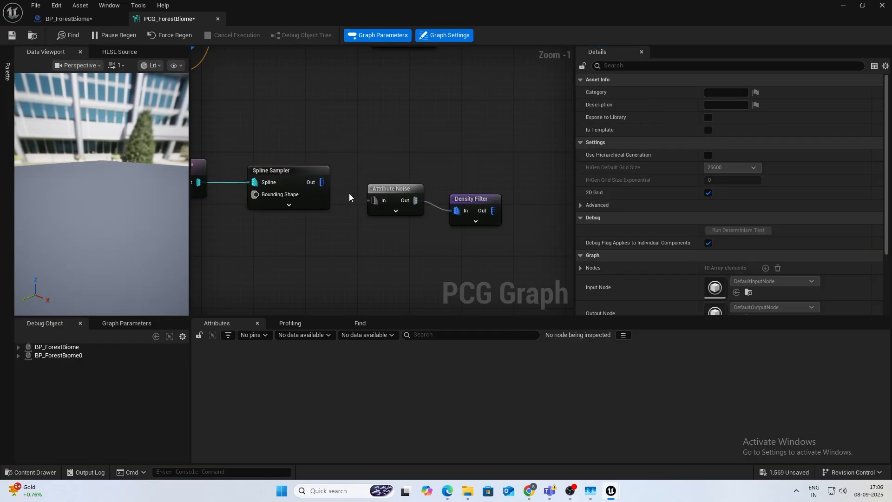
pyautogui.keyDown('alt'); pyautogui.click(436, 205); pyautogui.keyUp('alt')
pyautogui.moveTo(398, 193); pyautogui.dragTo(395, 240)
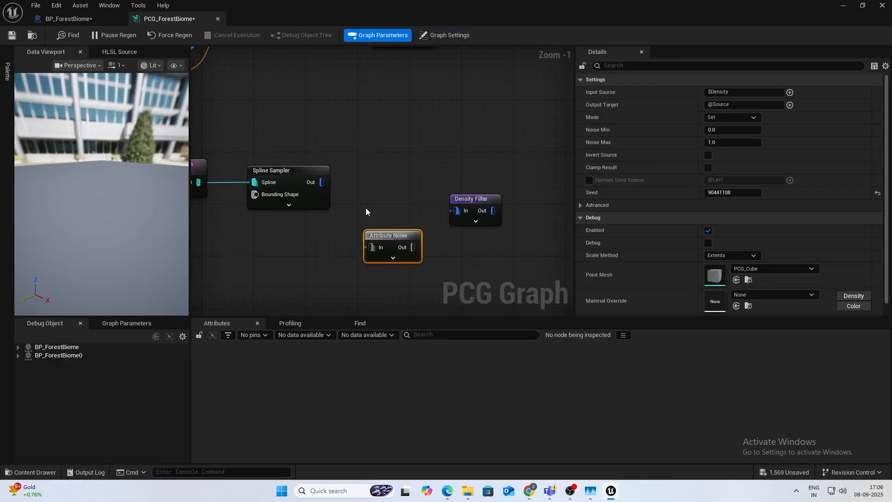
pyautogui.moveTo(466, 204); pyautogui.dragTo(396, 184)
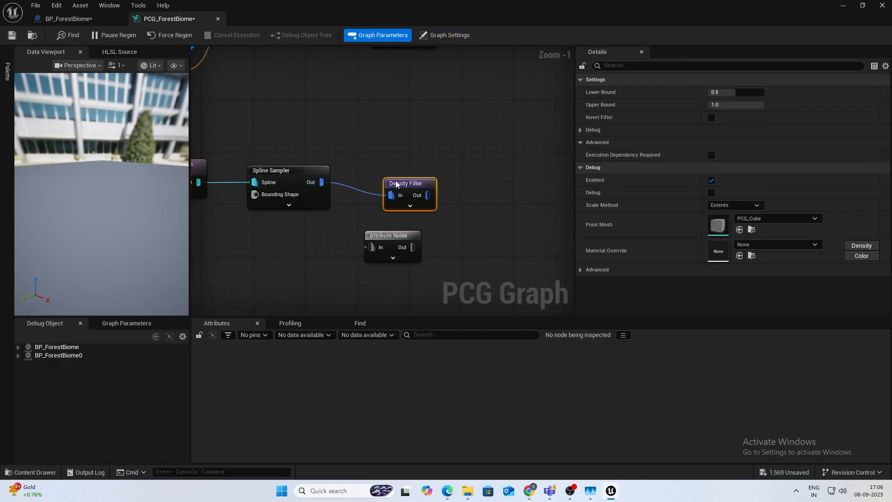
pyautogui.moveTo(372, 247); pyautogui.dragTo(464, 172)
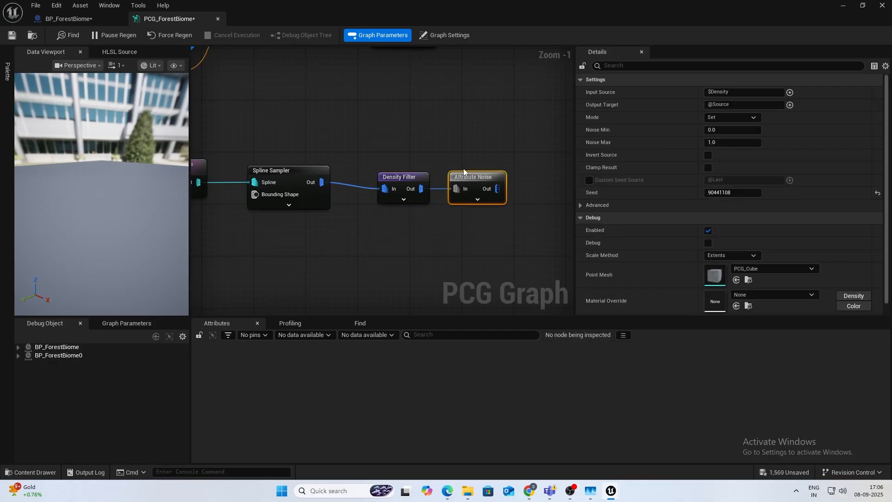
# Check the biome area in the level, and switch the debug display from the Attribute Noise to the Density Filter.
pyautogui.click(839, 8)
pyautogui.press('s')
pyautogui.moveTo(342, 154); pyautogui.dragTo(342, 155, button='right')
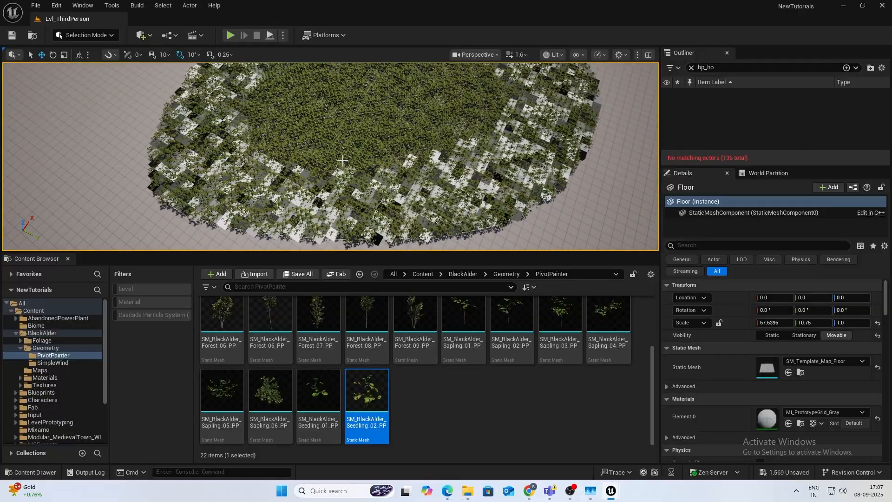
pyautogui.hotkey('alt', 'Tab')
pyautogui.click(409, 183)
pyautogui.press('d')
pyautogui.moveTo(461, 140); pyautogui.dragTo(489, 209)
pyautogui.press('d')
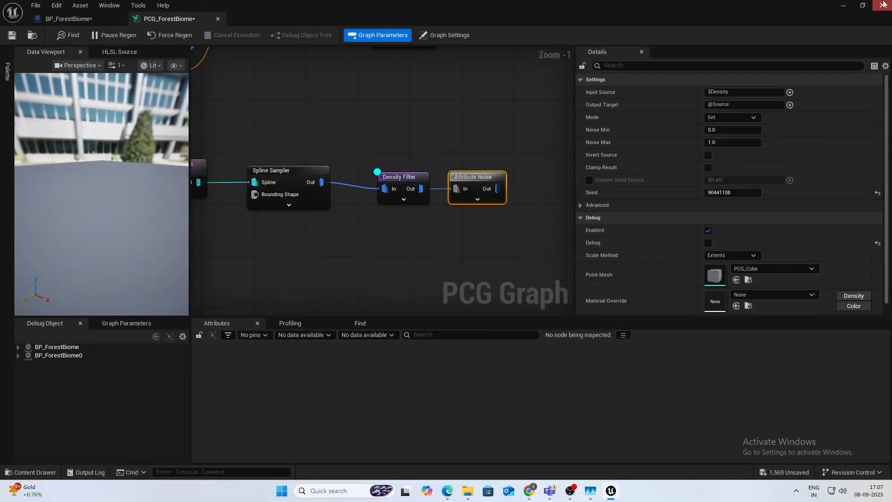
# Inspect the Density Filter's debug points in the level viewport from close up and farther away.
pyautogui.click(846, 7)
pyautogui.press('w')
pyautogui.moveTo(482, 155); pyautogui.dragTo(481, 159, button='right')
pyautogui.scroll(-3, 482, 160)
pyautogui.press('s')
# Disable the grass branch's Static Mesh Spawner and inspect the uncovered density points in the level viewport.
pyautogui.hotkey('alt', 'Tab')
pyautogui.moveTo(517, 69); pyautogui.dragTo(482, 247, button='right')
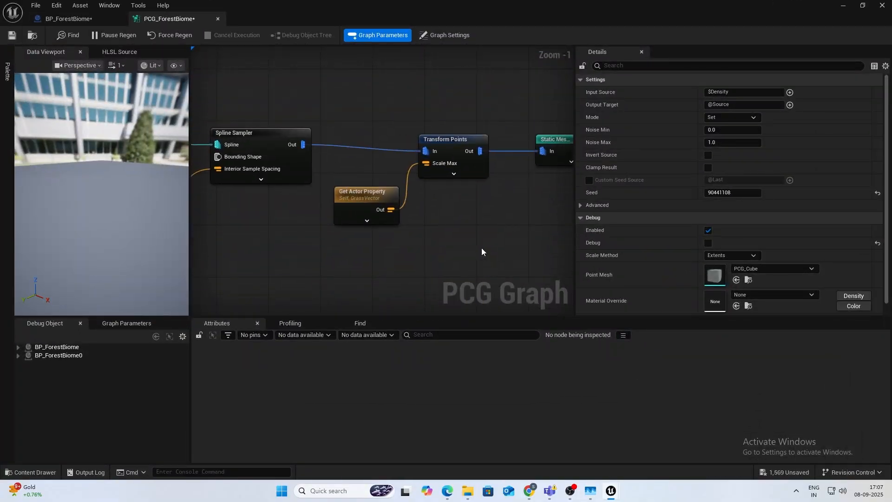
pyautogui.scroll(-1, 501, 208)
pyautogui.moveTo(501, 208); pyautogui.dragTo(346, 188, button='right')
pyautogui.moveTo(395, 175); pyautogui.dragTo(396, 176)
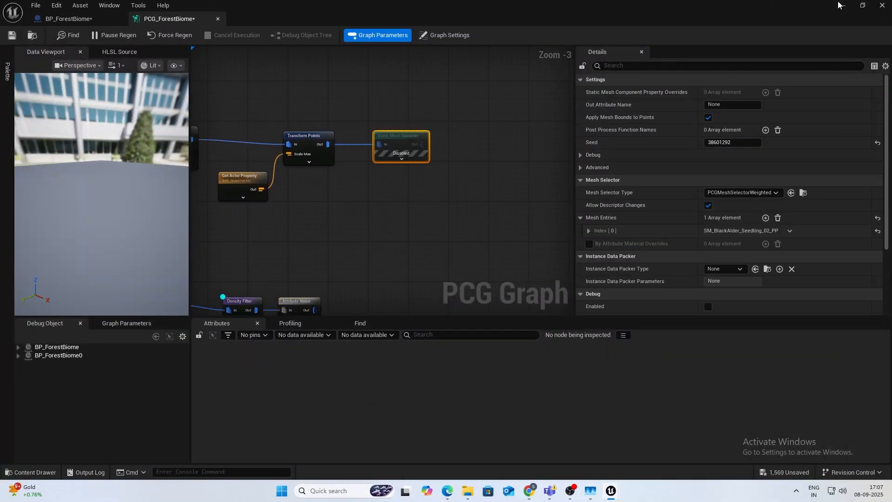
pyautogui.hotkey('alt', 'Tab')
pyautogui.press('w')
pyautogui.moveTo(396, 176); pyautogui.dragTo(498, 139, button='right')
pyautogui.scroll(3, 396, 175)
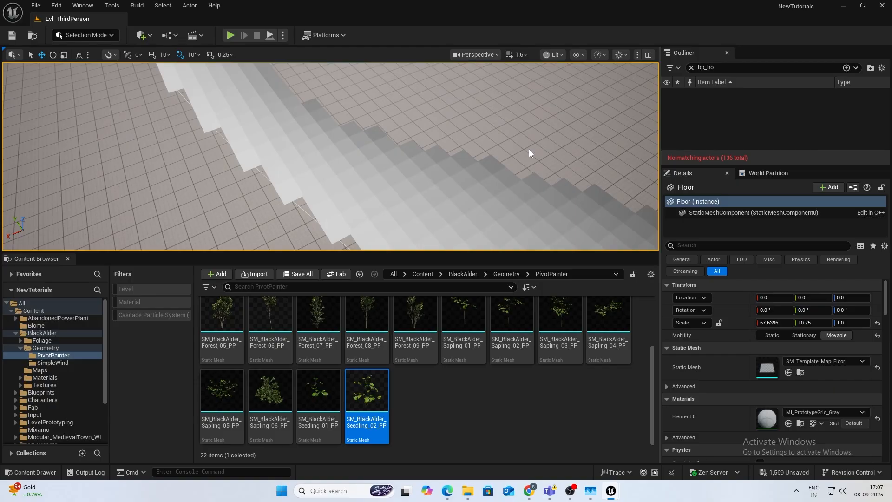
# Enable Invert Filter on the Density Filter and check the inverted falloff in the level viewport.
pyautogui.hotkey('alt', 'Tab')
pyautogui.moveTo(448, 200); pyautogui.dragTo(375, 165, button='right')
pyautogui.click(350, 201)
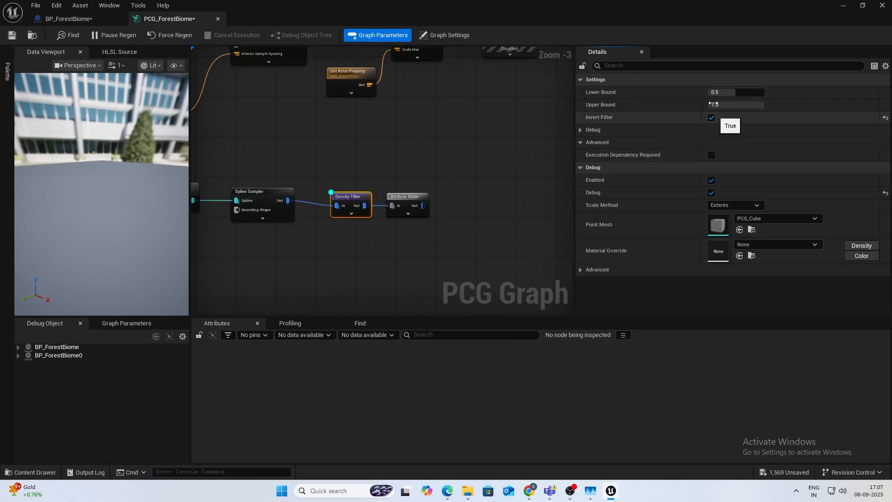
pyautogui.moveTo(660, 8); pyautogui.dragTo(586, 214)
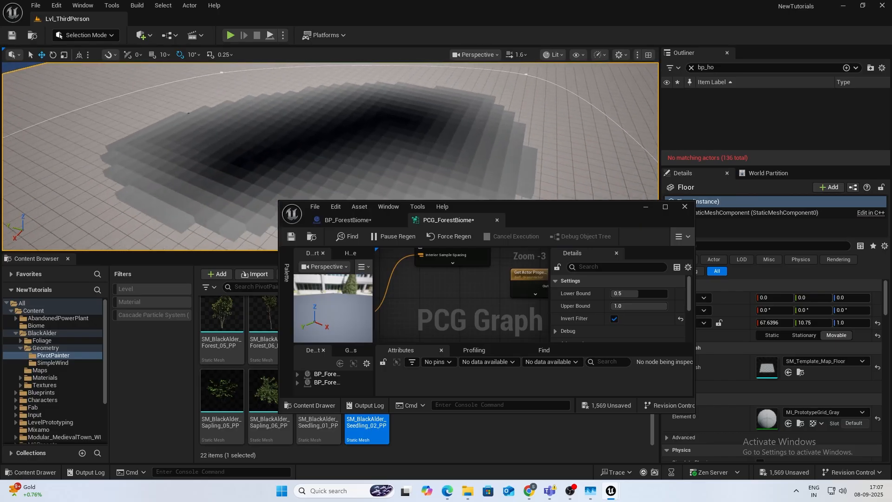
pyautogui.moveTo(588, 147); pyautogui.dragTo(589, 146, button='right')
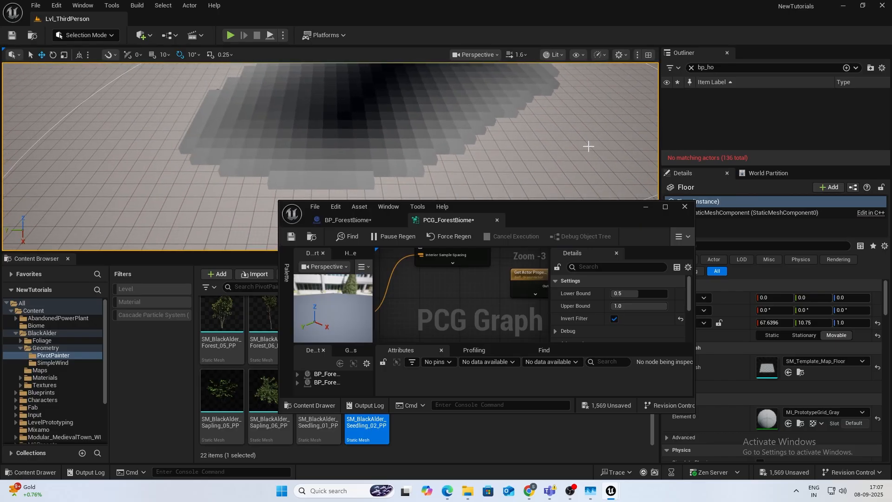
pyautogui.click(666, 208)
# Move the debug display from the Density Filter to the Attribute Noise and inspect the noisy points in the level viewport.
pyautogui.click(414, 209)
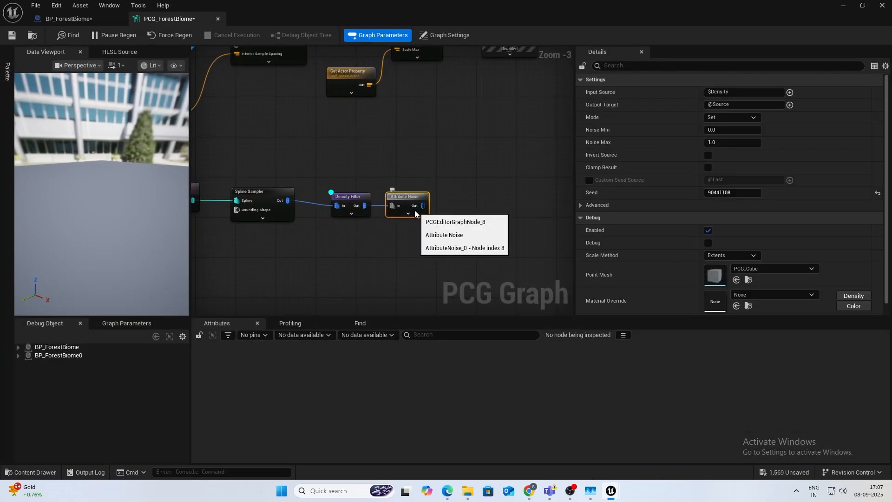
pyautogui.click(352, 205)
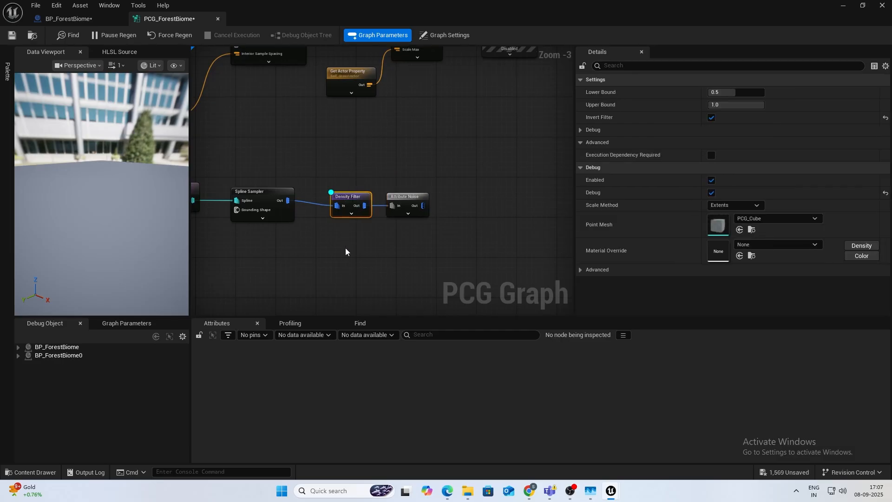
pyautogui.moveTo(410, 254); pyautogui.dragTo(412, 253)
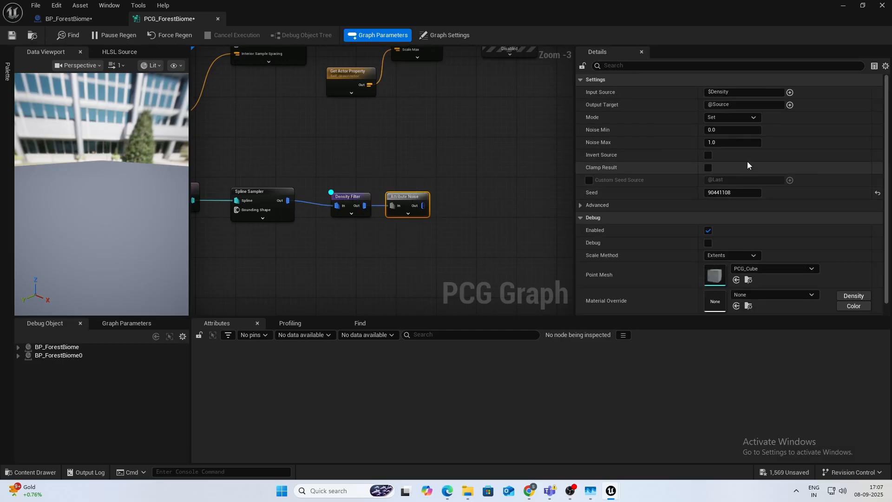
pyautogui.click(349, 207)
pyautogui.click(404, 197)
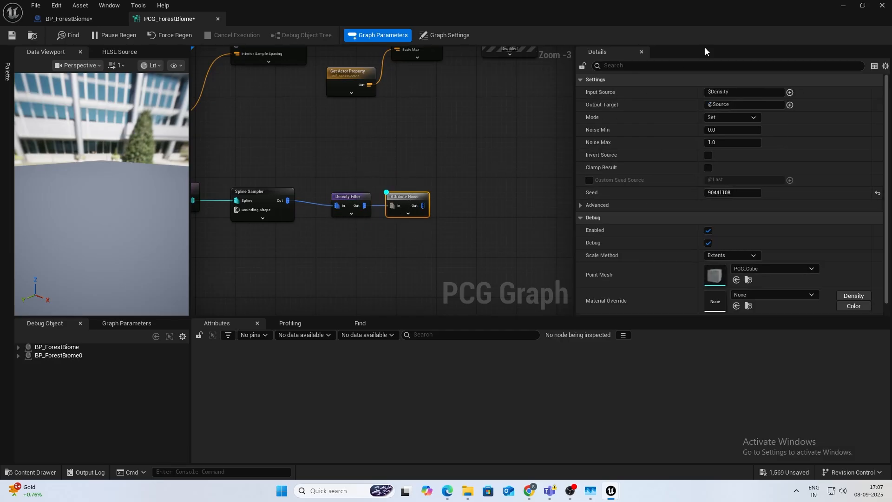
pyautogui.click(843, 5)
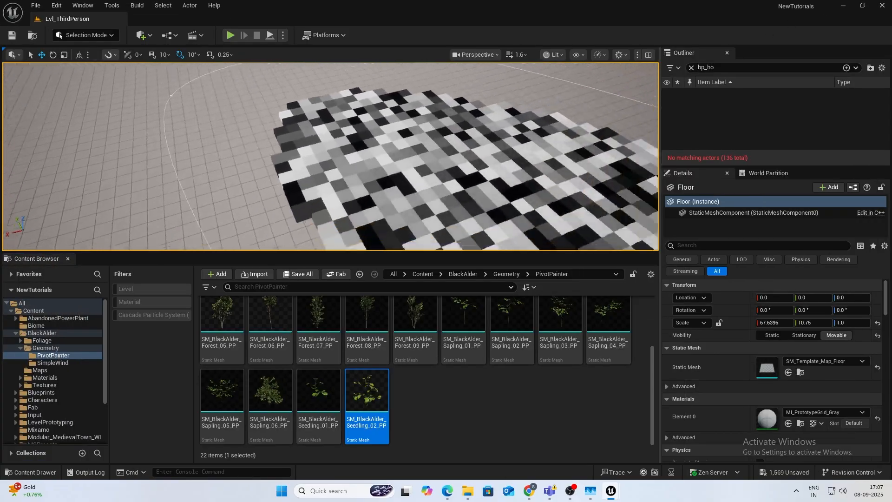
pyautogui.press('w')
pyautogui.moveTo(330, 157); pyautogui.dragTo(391, 254, button='right')
pyautogui.hotkey('alt', 'Tab')
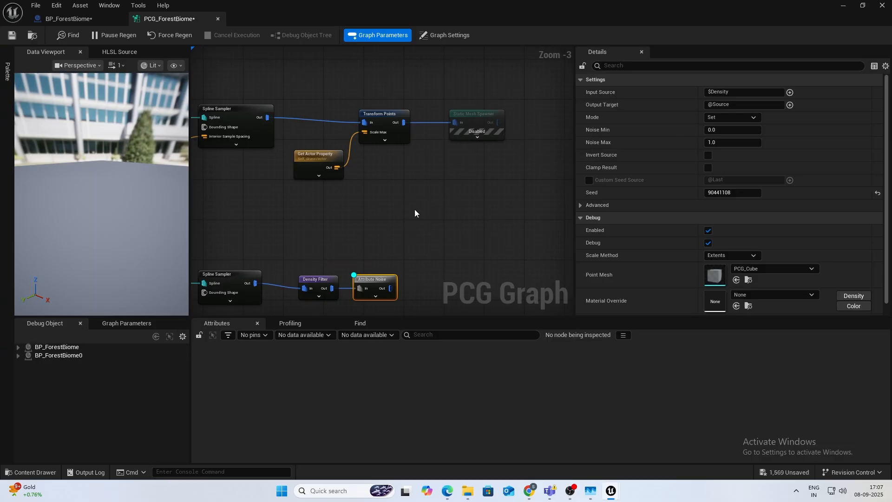
# Copy the Static Mesh Spawner to the lower branch, connect it to the Attribute Noise output, enable it, and check the level.
pyautogui.click(495, 114)
pyautogui.hotkey('ctrl', 'c')
pyautogui.hotkey('ctrl', 'v')
pyautogui.moveTo(403, 308); pyautogui.dragTo(399, 256, button='right')
pyautogui.moveTo(386, 237); pyautogui.dragTo(499, 240)
pyautogui.press('e')
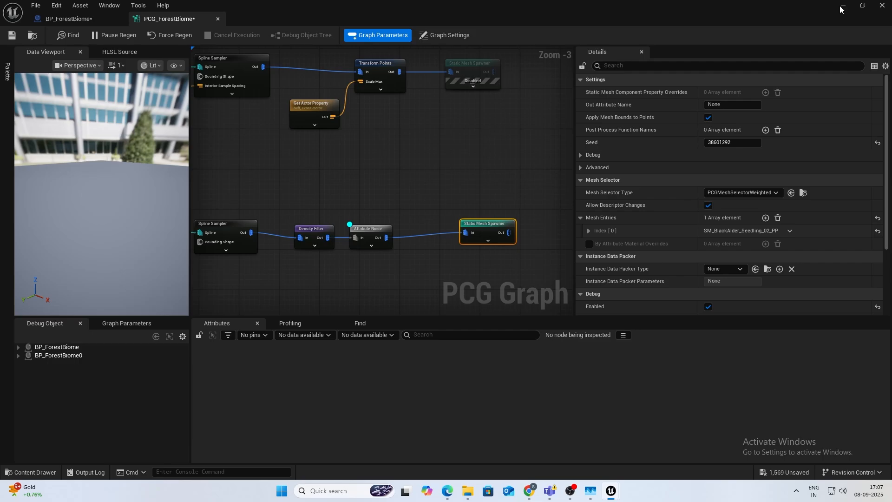
pyautogui.click(843, 7)
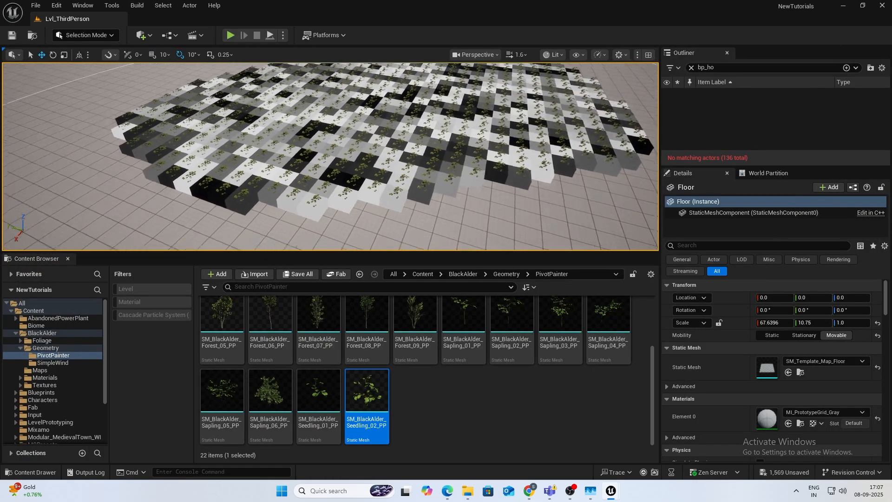
# Raise the Density Filter's Lower Bound to 0.544 while watching the debug cubes in the level viewport.
pyautogui.moveTo(331, 157); pyautogui.dragTo(216, 162, button='right')
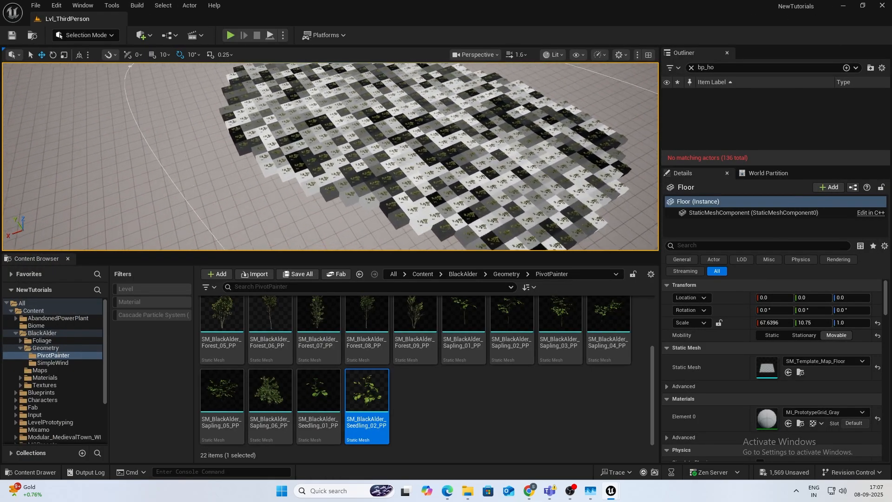
pyautogui.moveTo(335, 173); pyautogui.dragTo(399, 175, button='right')
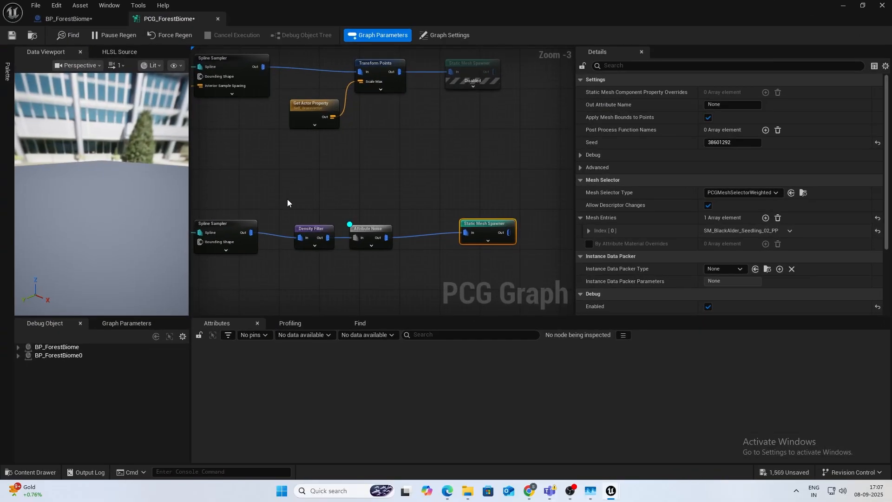
pyautogui.moveTo(287, 199); pyautogui.dragTo(403, 182, button='right')
pyautogui.click(436, 231)
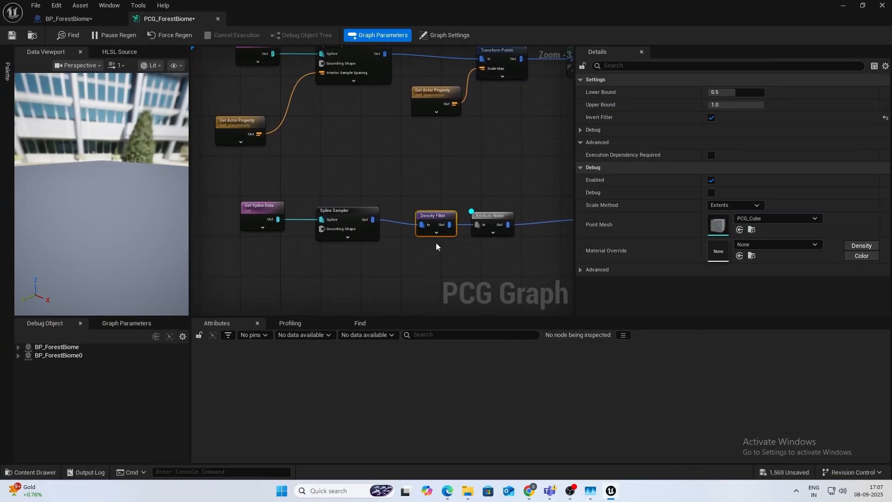
pyautogui.moveTo(725, 7); pyautogui.dragTo(576, 225)
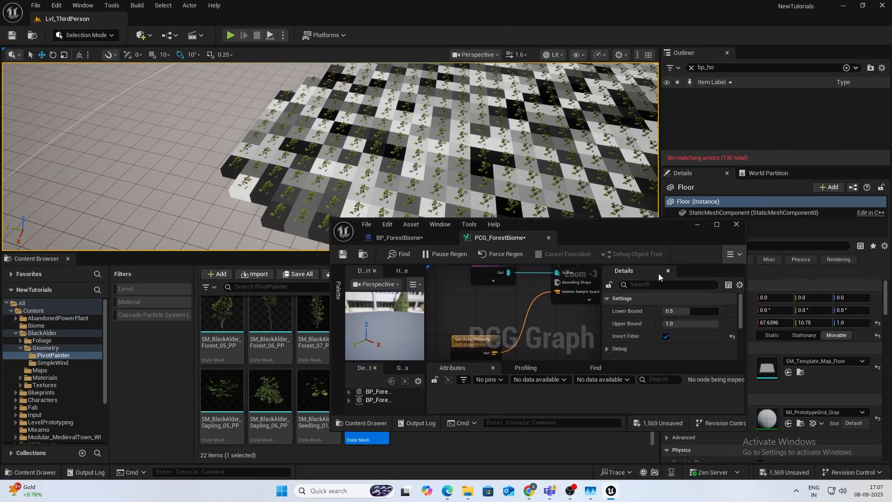
pyautogui.moveTo(690, 311); pyautogui.dragTo(694, 311)
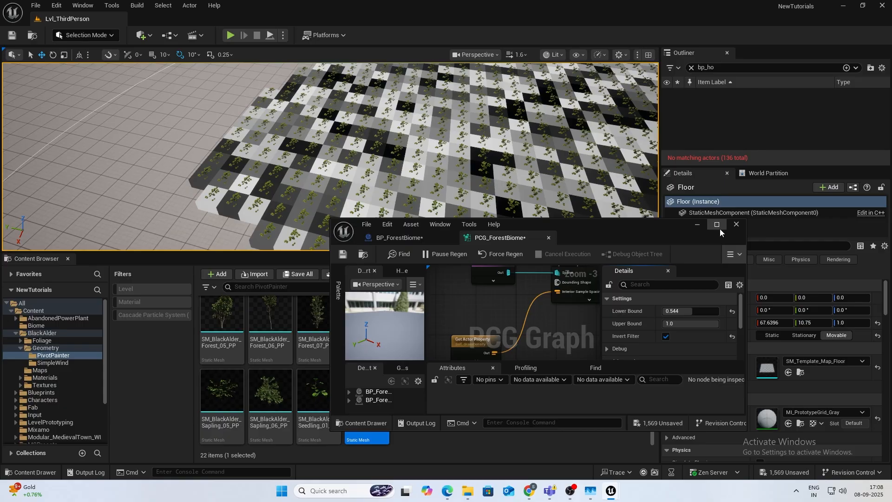
pyautogui.click(718, 226)
# Turn off the debug display on the Attribute Noise node and move the node closer to the lower Static Mesh Spawner.
pyautogui.click(479, 216)
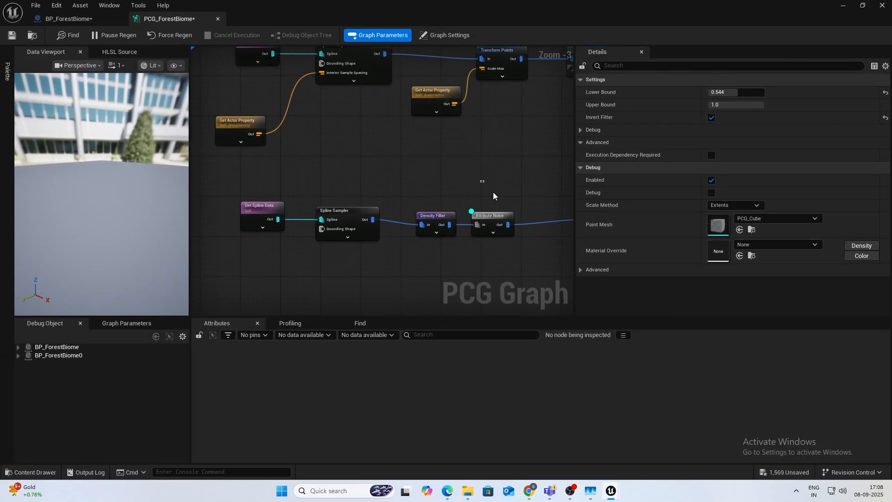
pyautogui.press('e')
pyautogui.press('e')
pyautogui.press('d')
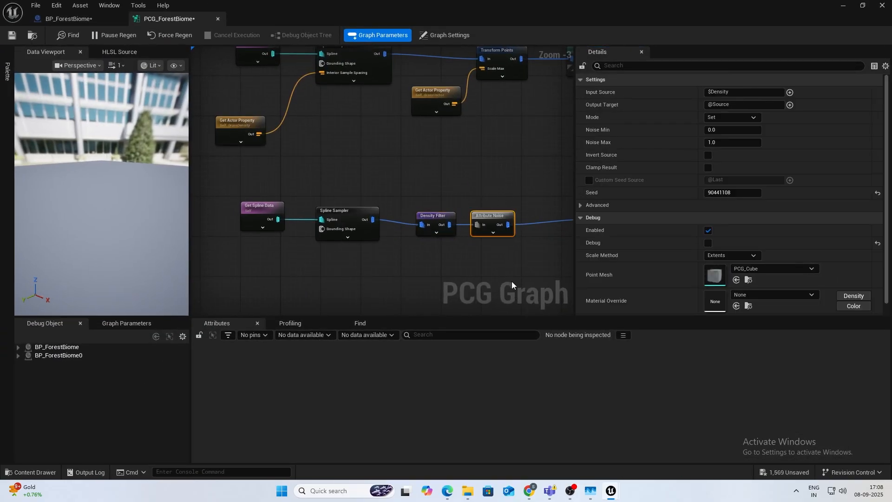
pyautogui.moveTo(511, 281); pyautogui.dragTo(350, 237, button='right')
pyautogui.moveTo(349, 192); pyautogui.dragTo(385, 181)
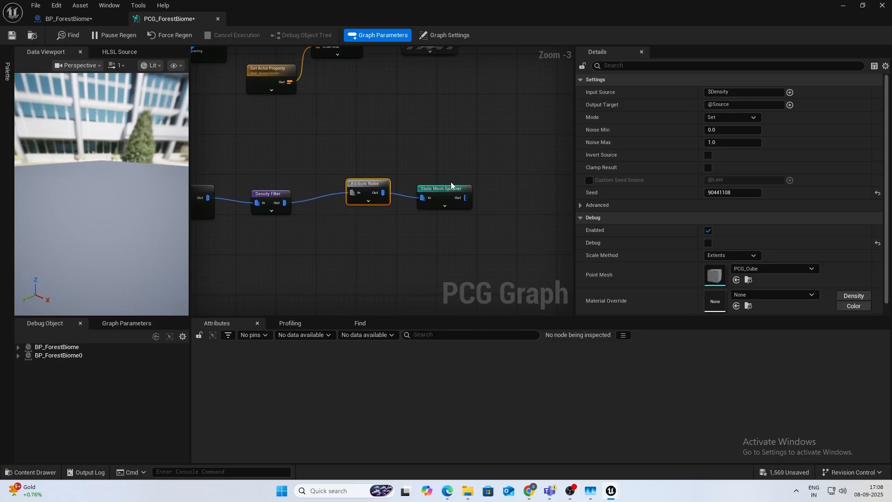
# Replace the lower Static Mesh Spawner's mesh with SM_BlackAlder_Field_03_PP.
pyautogui.click(454, 188)
pyautogui.click(589, 231)
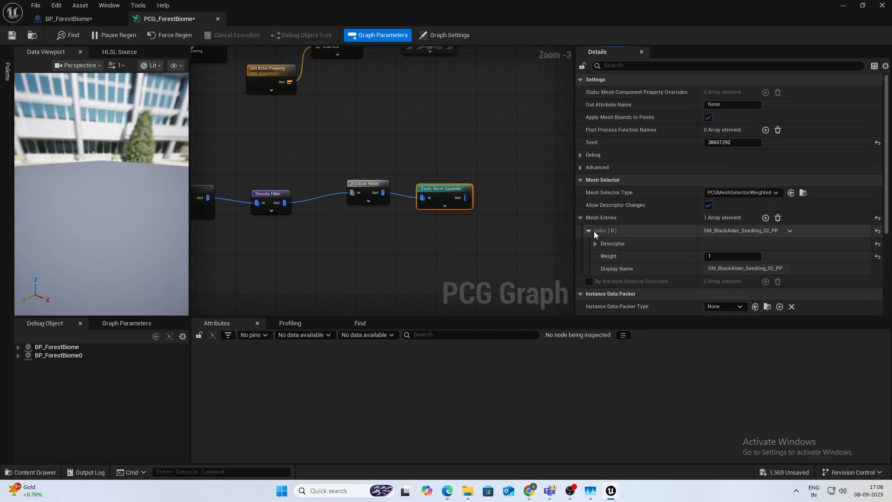
pyautogui.click(596, 244)
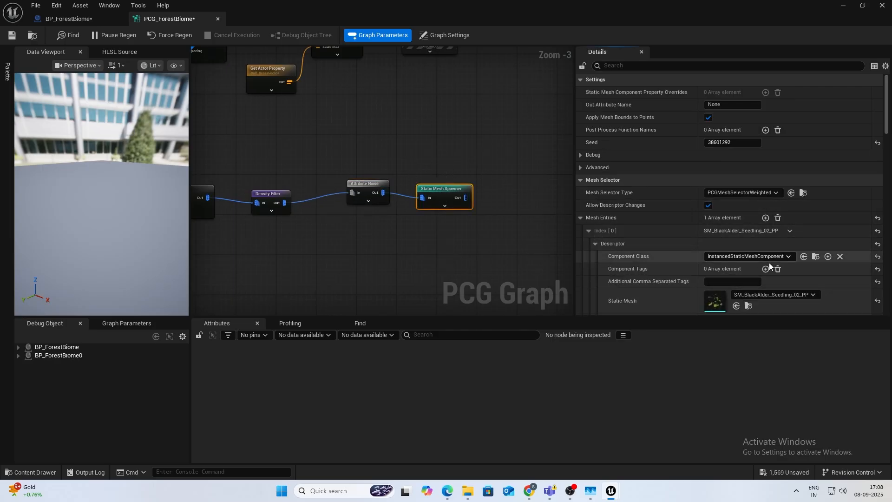
pyautogui.click(843, 5)
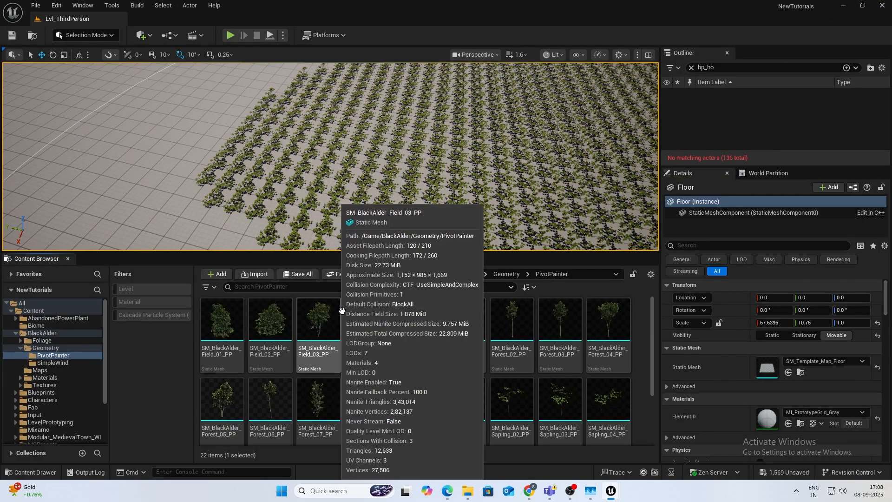
pyautogui.click(313, 315)
pyautogui.hotkey('alt', 'Tab')
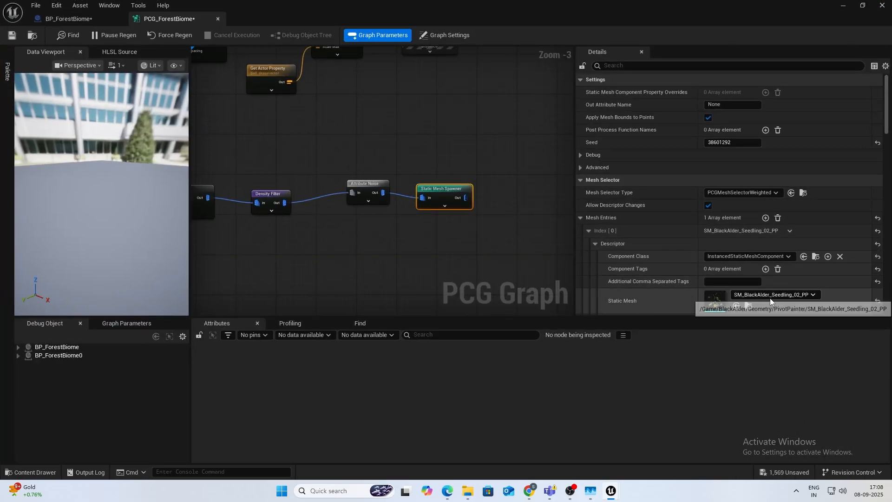
# Examine the density and spacing of the spawned black alder trees in the level viewport.
pyautogui.click(843, 5)
pyautogui.press('s')
pyautogui.moveTo(429, 173)
pyautogui.mouseDown(button='right')
pyautogui.moveTo(429, 144)
pyautogui.moveTo(430, 173)
pyautogui.mouseUp(button='right')
pyautogui.hotkey('alt', 'Tab')
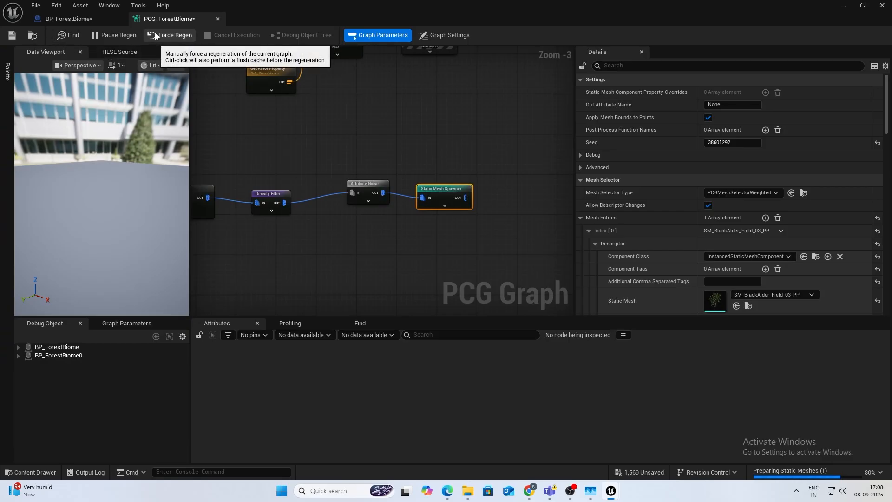
pyautogui.click(589, 231)
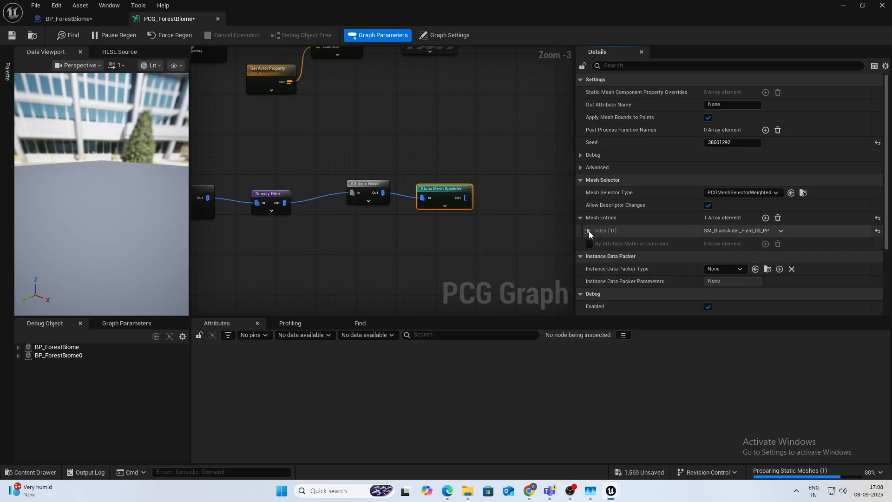
pyautogui.click(843, 6)
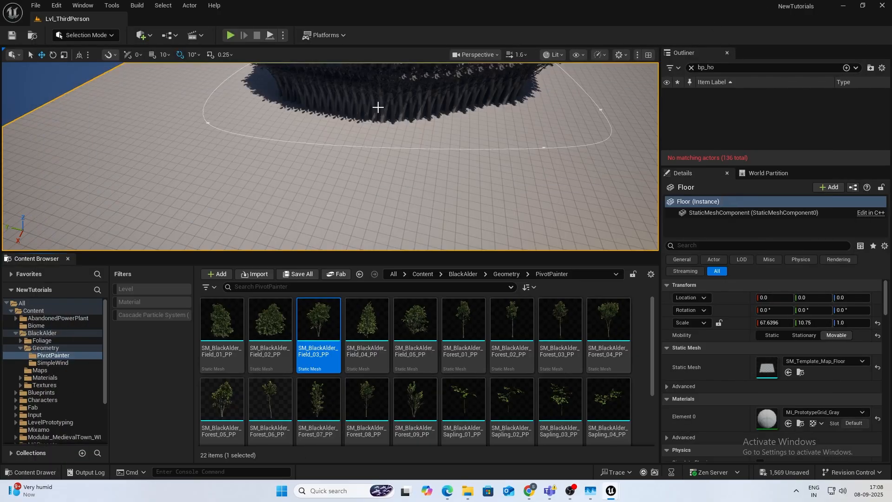
pyautogui.moveTo(330, 156); pyautogui.dragTo(249, 113, button='right')
pyautogui.scroll(-3, 330, 156)
pyautogui.rightClick(385, 179)
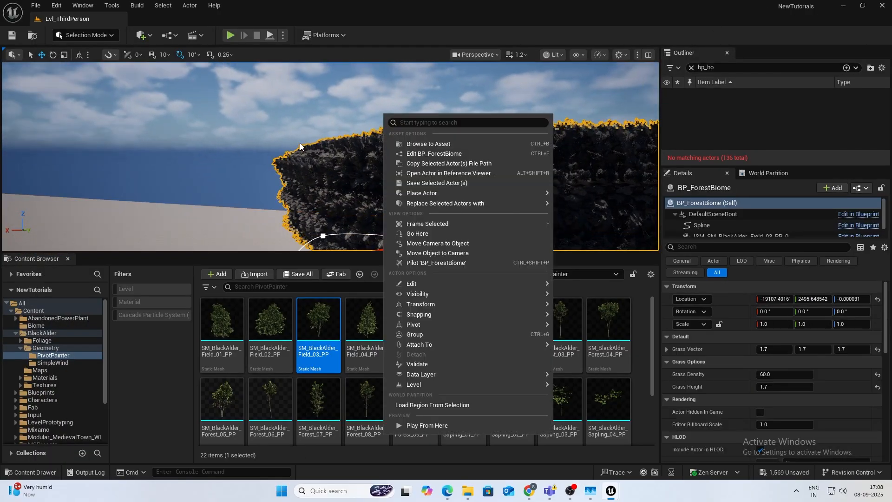
# Set the lower Spline Sampler's Interior Sample Spacing to 400 and save the PCG graph.
pyautogui.click(421, 153)
pyautogui.moveTo(266, 178); pyautogui.dragTo(443, 193, button='right')
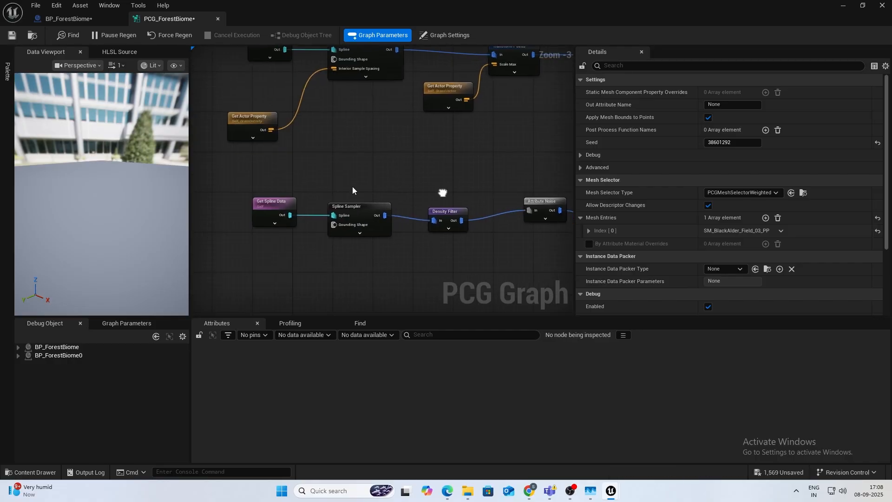
pyautogui.click(364, 216)
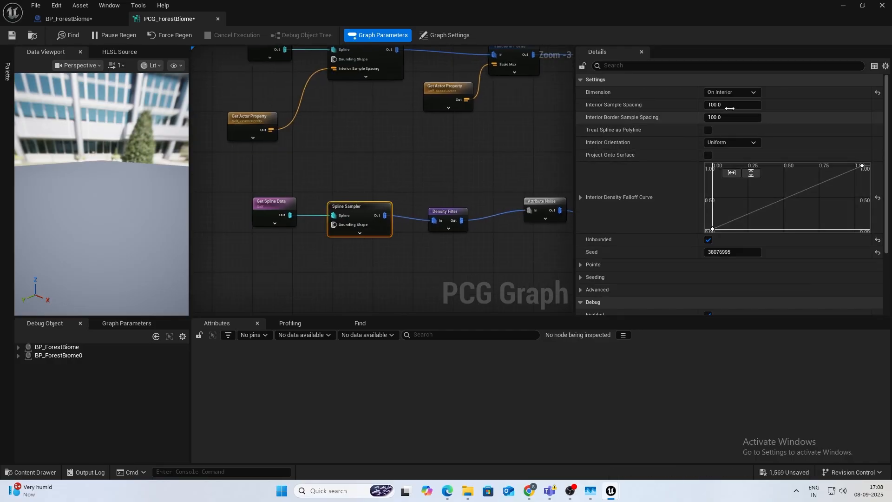
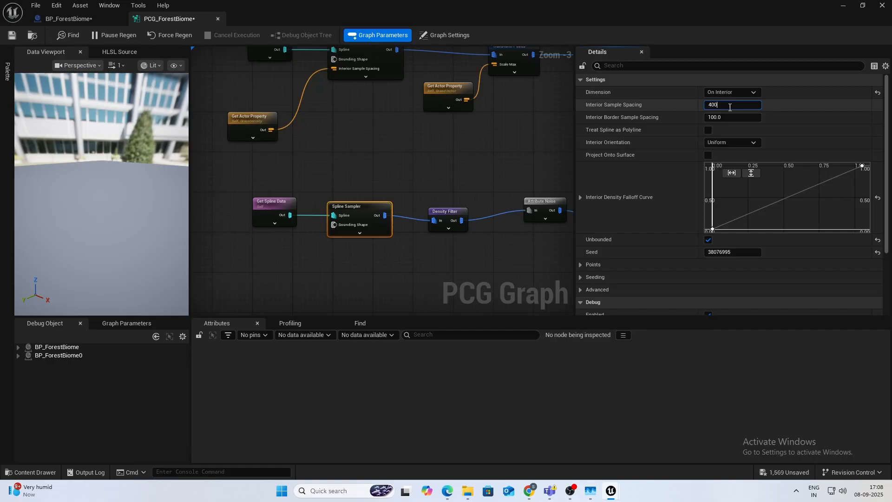
pyautogui.press('Return')
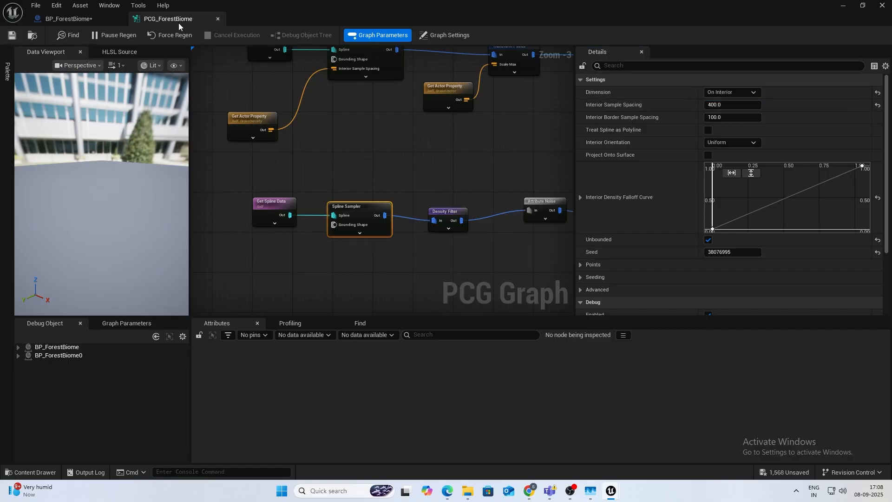
# Inspect the tree distribution inside the spline in the level viewport after the spacing change.
pyautogui.click(843, 6)
pyautogui.moveTo(531, 129); pyautogui.dragTo(484, 144, button='right')
pyautogui.press('w')
pyautogui.scroll(3, 553, 160)
pyautogui.press('s')
pyautogui.scroll(2, 521, 170)
pyautogui.press('w')
pyautogui.press('s')
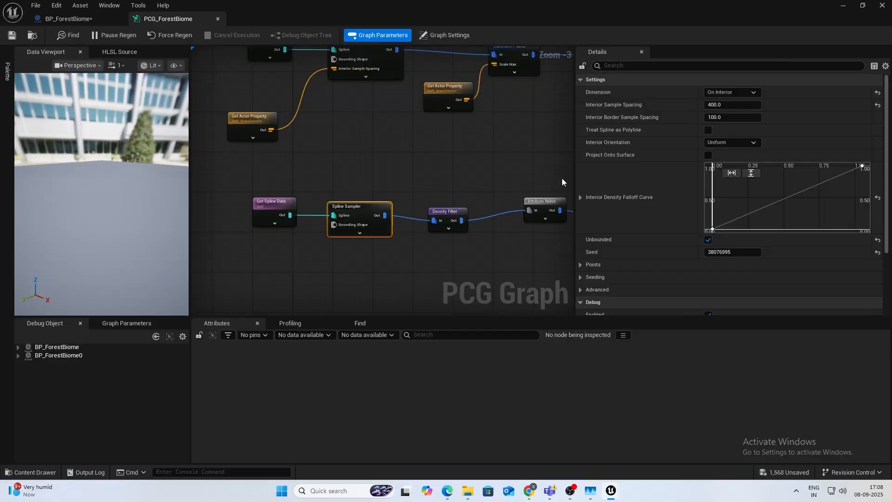
# Insert a Transform Points node between the Attribute Noise and the lower Static Mesh Spawner, replacing their direct connection.
pyautogui.moveTo(392, 169); pyautogui.dragTo(350, 160, button='right')
pyautogui.moveTo(350, 159); pyautogui.dragTo(455, 155)
pyautogui.moveTo(344, 91); pyautogui.dragTo(397, 236, button='right')
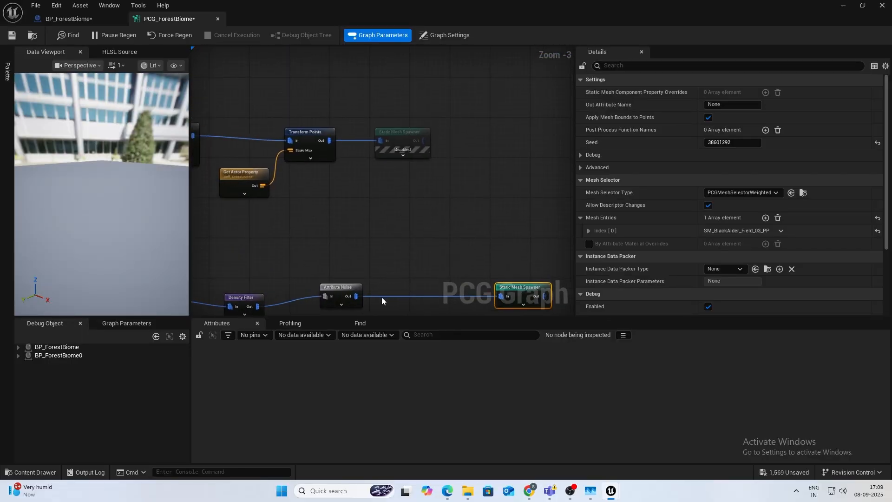
pyautogui.moveTo(357, 294); pyautogui.dragTo(387, 291)
pyautogui.write('transf')
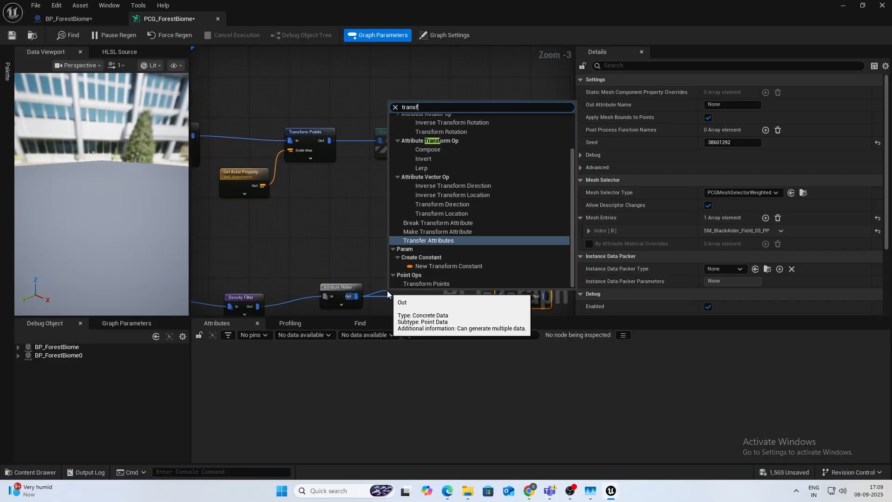
pyautogui.write('orm po')
pyautogui.press('Return')
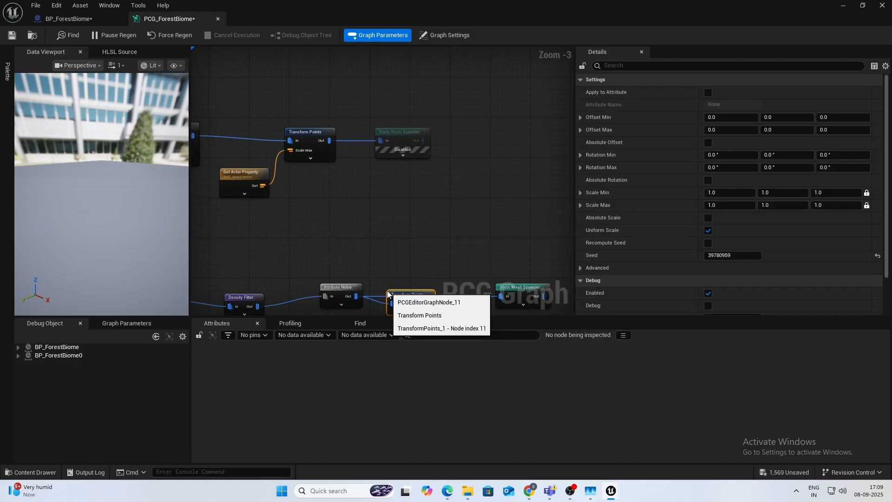
pyautogui.moveTo(394, 277); pyautogui.dragTo(376, 224, button='right')
pyautogui.keyDown('alt'); pyautogui.click(440, 244); pyautogui.keyUp('alt')
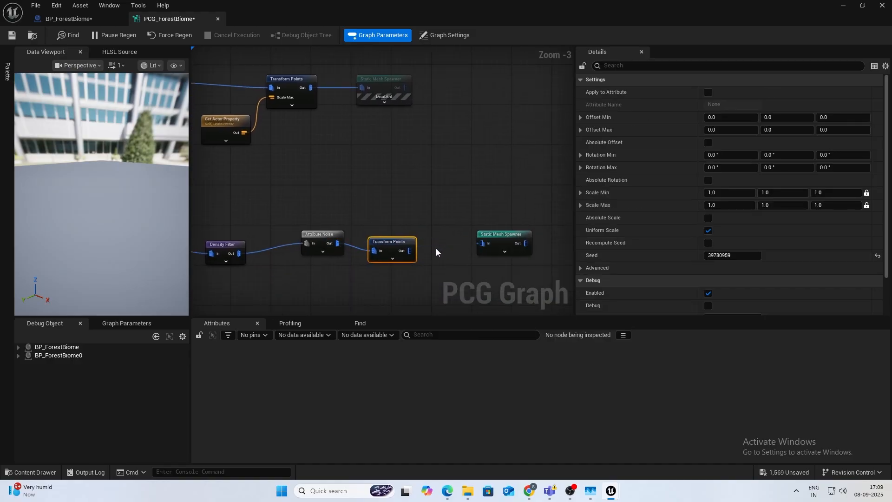
pyautogui.moveTo(410, 251); pyautogui.dragTo(482, 243)
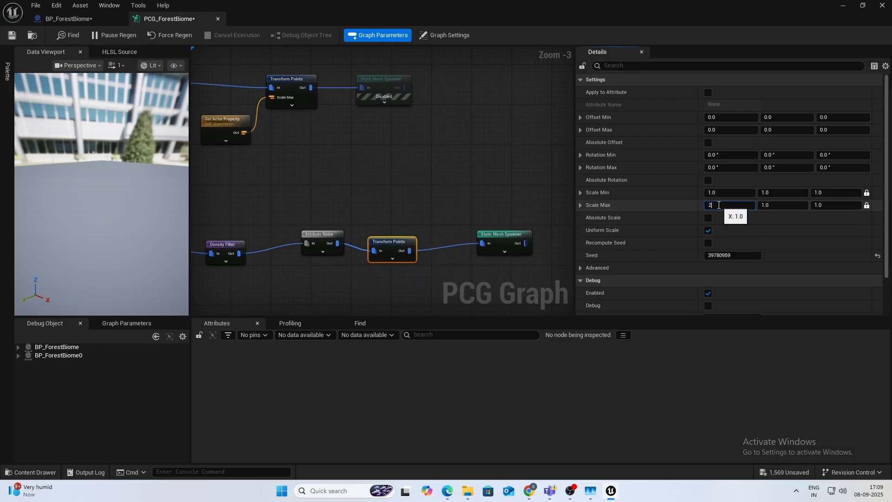
# Set the new Transform Points node's Scale Max to 2.0, save the graph, and check the trees in the level.
pyautogui.press('Return')
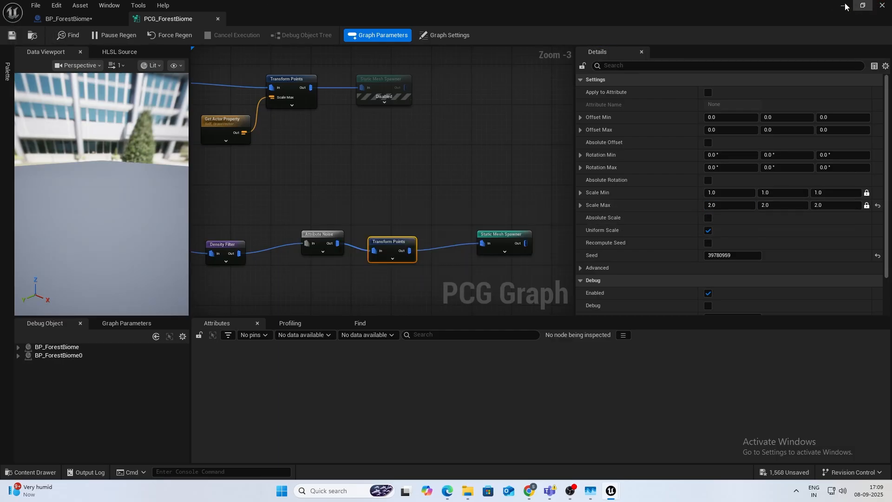
pyautogui.click(844, 6)
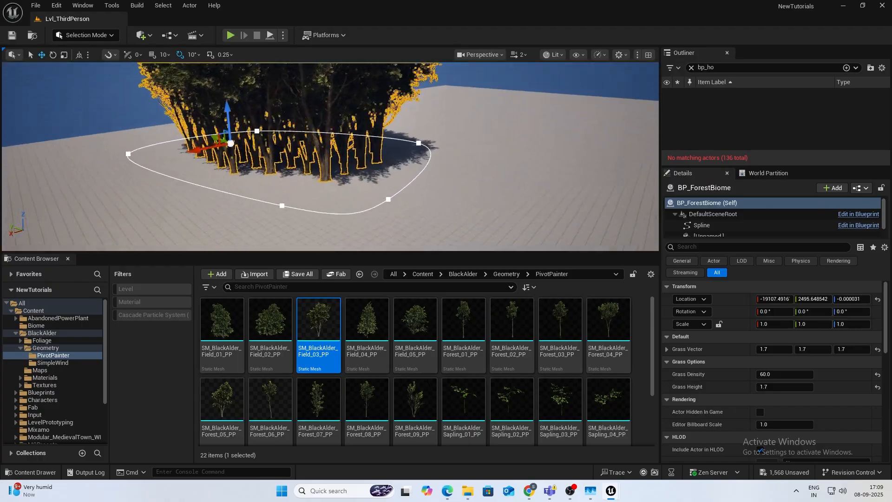
pyautogui.moveTo(457, 181)
pyautogui.mouseDown(button='right')
pyautogui.moveTo(453, 198)
pyautogui.moveTo(414, 205)
pyautogui.moveTo(457, 181)
pyautogui.mouseUp(button='right')
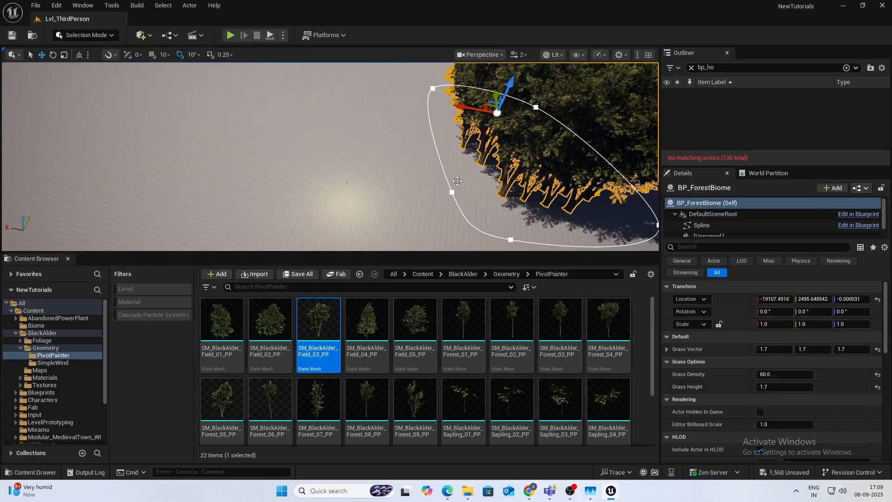
# Move a point of the forest biome's spline outward to about X 5103, Y -4707, and inspect the enlarged forest.
pyautogui.click(453, 194)
pyautogui.moveTo(424, 195); pyautogui.dragTo(201, 206)
pyautogui.moveTo(373, 179); pyautogui.dragTo(574, 173, button='right')
pyautogui.press('g')
pyautogui.press('w')
pyautogui.scroll(-2, 376, 179)
pyautogui.scroll(-1, 376, 179)
pyautogui.scroll(3, 375, 179)
# Try Noise Min values of 0.3 and 0.5 on the Attribute Noise node with the level viewport in view.
pyautogui.hotkey('alt', 'Tab')
pyautogui.click(383, 223)
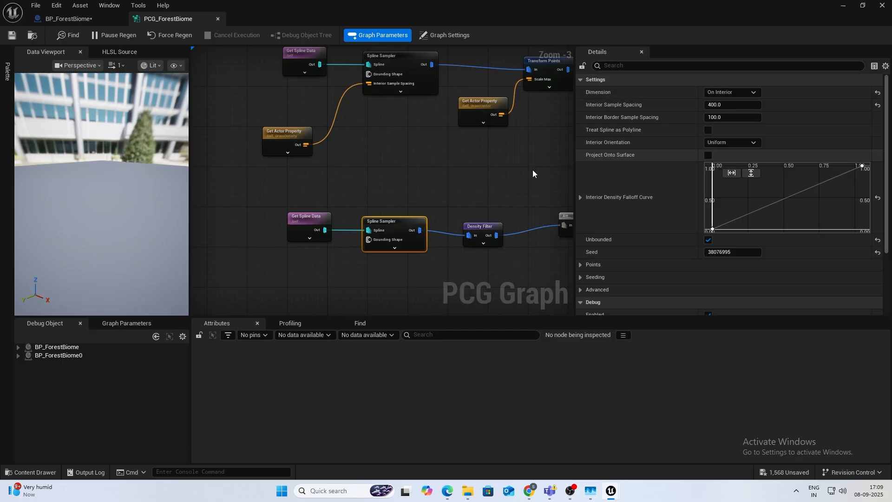
pyautogui.moveTo(570, 188); pyautogui.dragTo(424, 181, button='right')
pyautogui.click(425, 213)
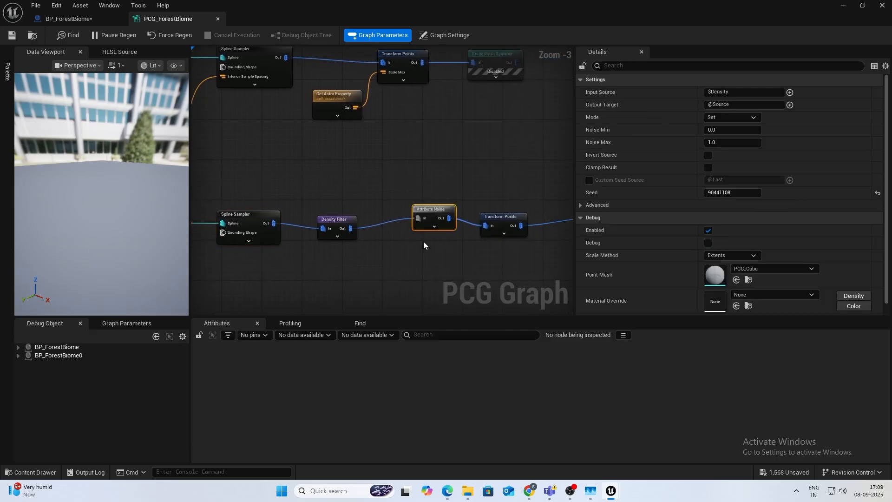
pyautogui.moveTo(651, 8); pyautogui.dragTo(454, 204)
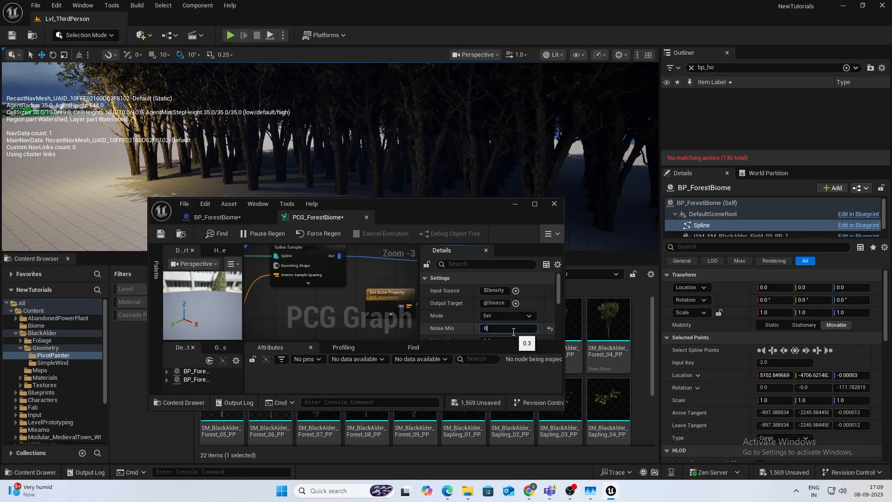
pyautogui.click(527, 328)
pyautogui.write('0.5')
pyautogui.press('Return')
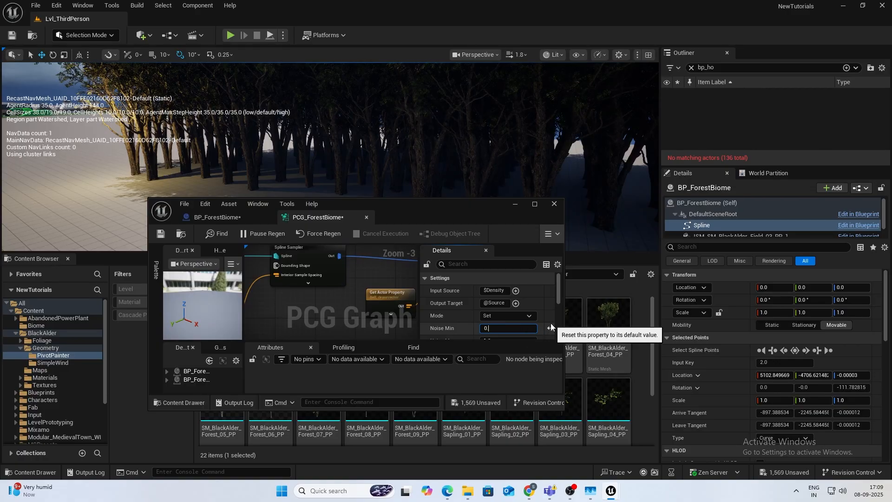
# Set the Attribute Noise node's Noise Min to 0.0 and Noise Max to 0.3, and check the trees in the level.
pyautogui.click(535, 204)
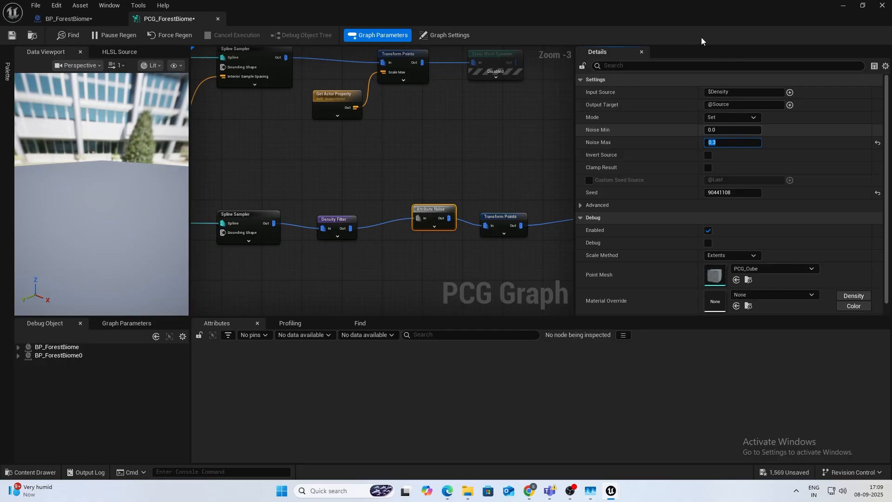
pyautogui.moveTo(674, 16); pyautogui.dragTo(614, 225)
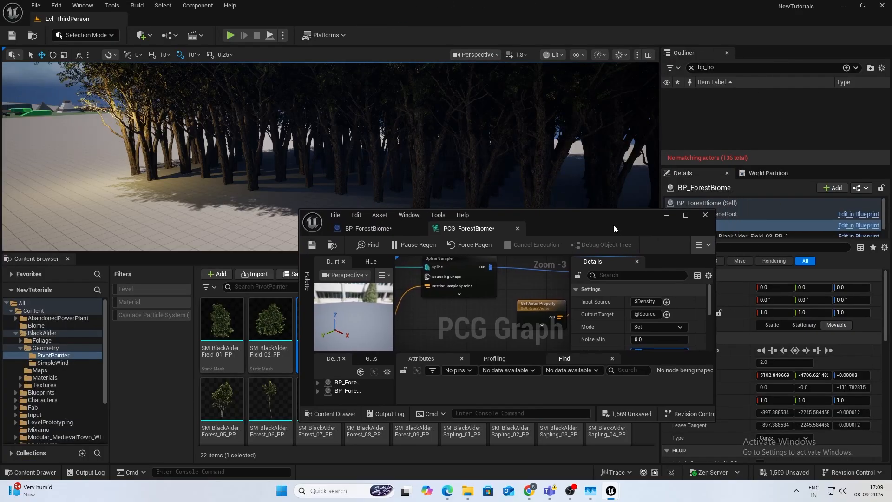
pyautogui.click(689, 217)
# Try a Lower Bound of about 0.58 on the Density Filter node with the level viewport in view.
pyautogui.click(336, 224)
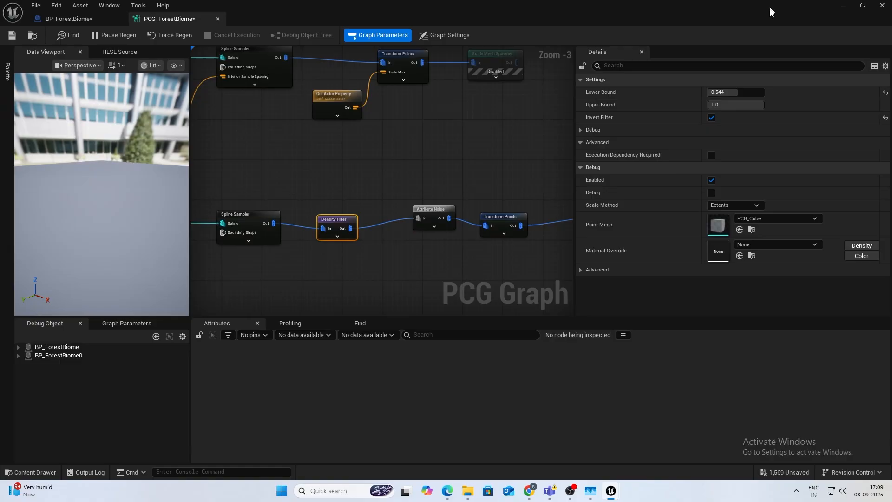
pyautogui.moveTo(770, 11); pyautogui.dragTo(591, 208)
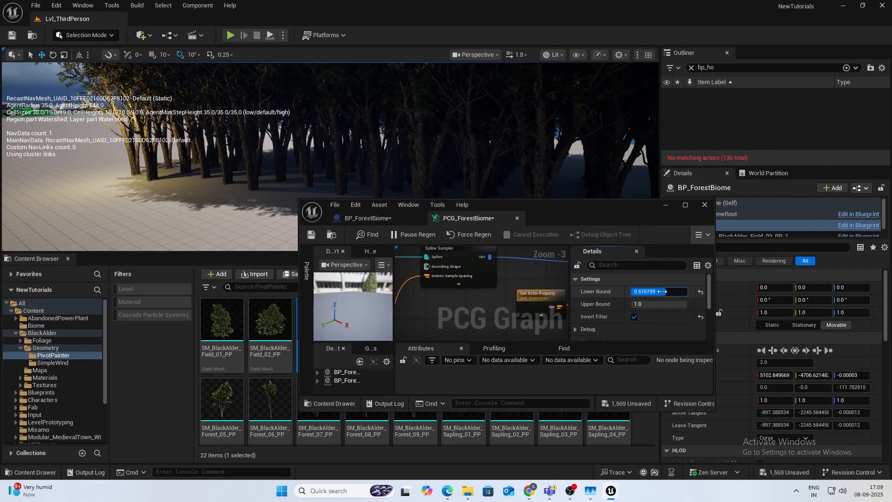
pyautogui.moveTo(662, 291); pyautogui.dragTo(658, 292)
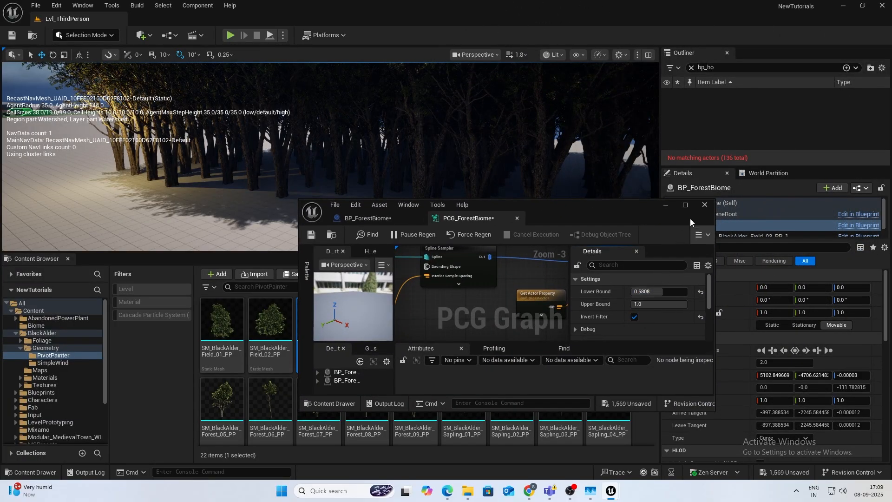
pyautogui.click(687, 204)
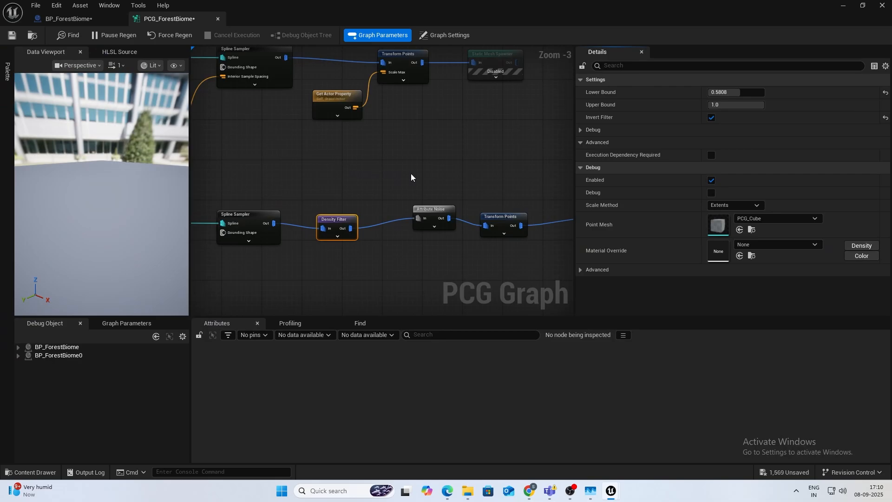
# Review the available Mode options of the Attribute Noise node.
pyautogui.moveTo(411, 174); pyautogui.dragTo(486, 193, button='right')
pyautogui.click(514, 250)
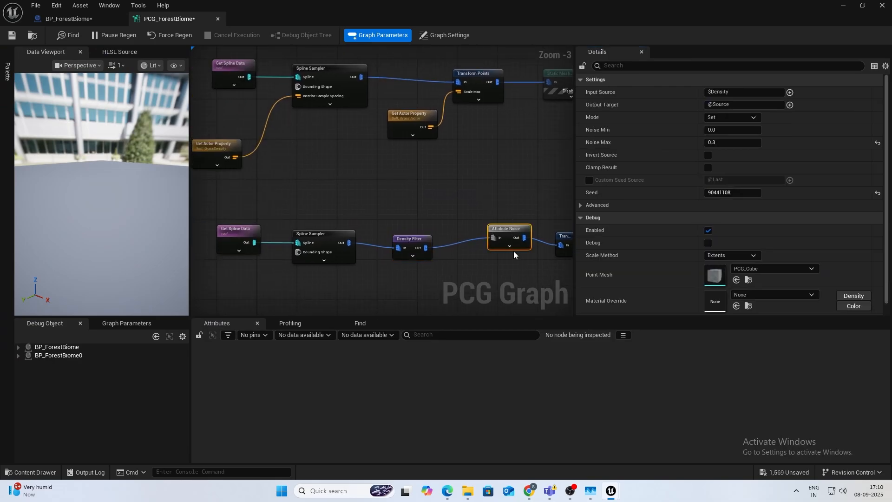
pyautogui.click(751, 117)
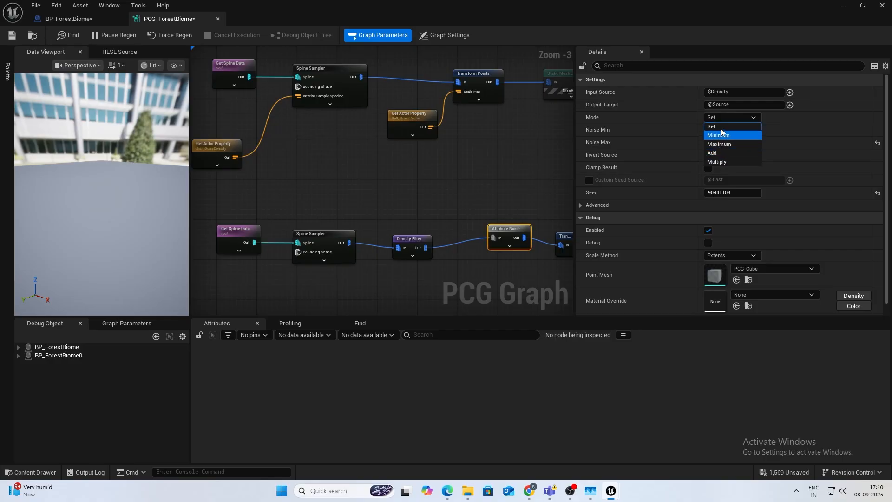
# Reduce the Density Filter node's Lower Bound to about 0.40 and glance at the level.
pyautogui.click(411, 239)
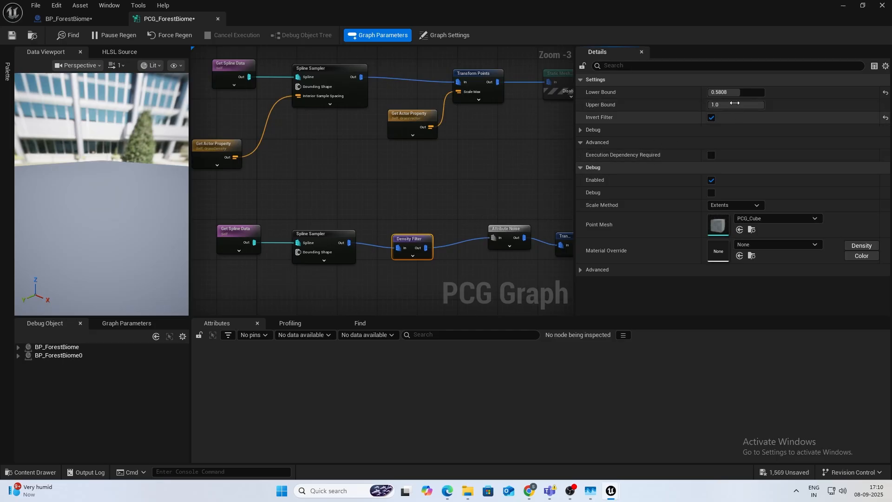
pyautogui.moveTo(731, 92); pyautogui.dragTo(730, 93)
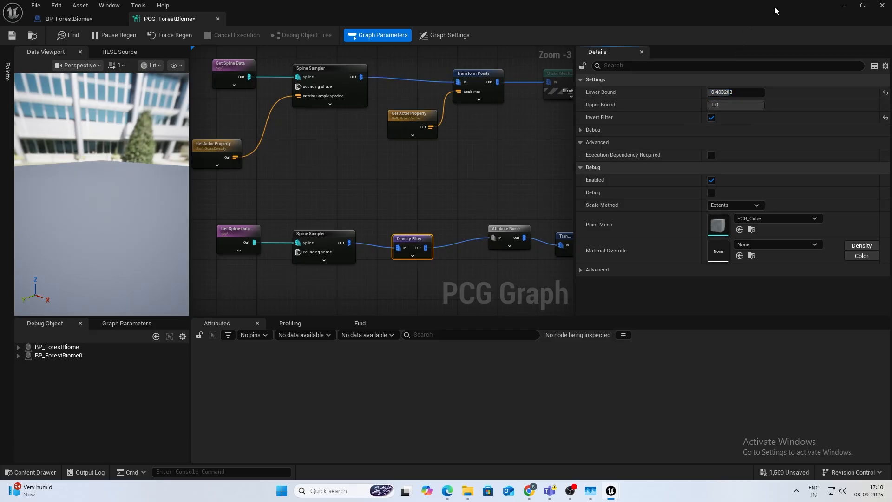
pyautogui.moveTo(775, 6); pyautogui.dragTo(783, 163)
pyautogui.click(811, 161)
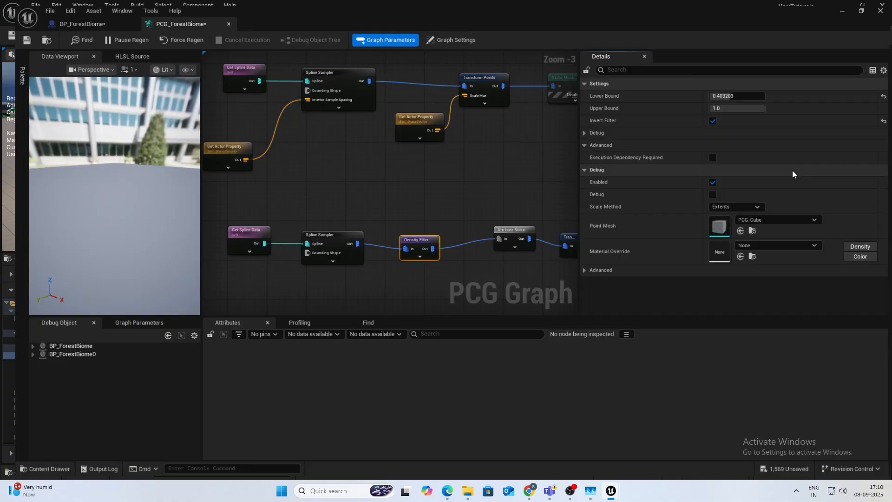
# Try Density Filter Upper Bounds of about 0.87, 0.68 and 0.42, then restore 1.0 with a Lower Bound of about 0.41.
pyautogui.moveTo(736, 105); pyautogui.dragTo(730, 104)
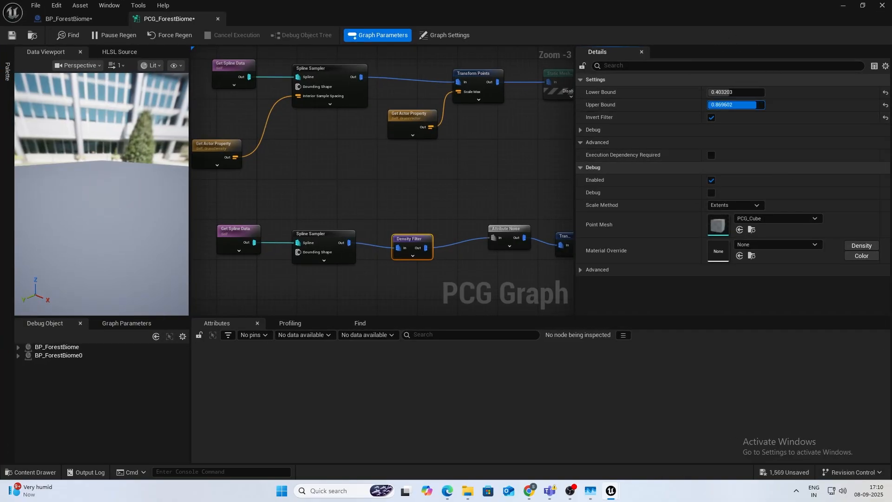
pyautogui.moveTo(831, 4); pyautogui.dragTo(694, 246)
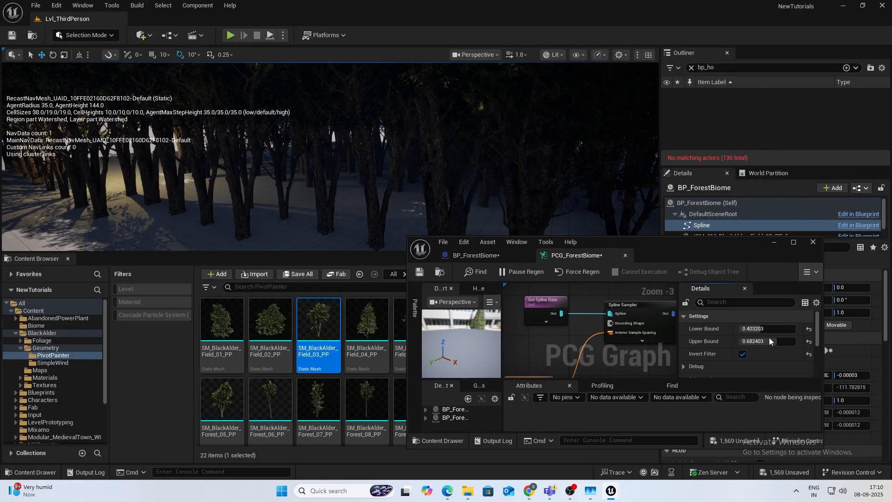
pyautogui.moveTo(777, 345); pyautogui.dragTo(767, 345)
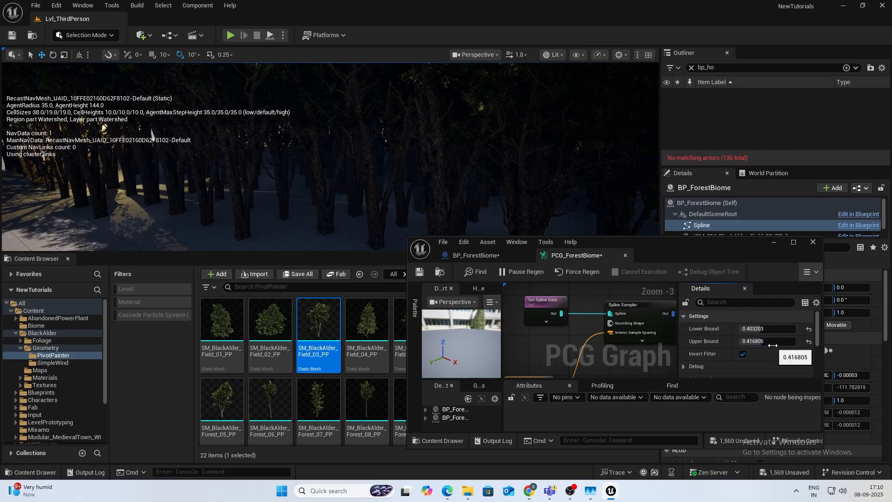
pyautogui.press('s')
pyautogui.moveTo(280, 214); pyautogui.dragTo(232, 213, button='right')
pyautogui.scroll(3, 280, 214)
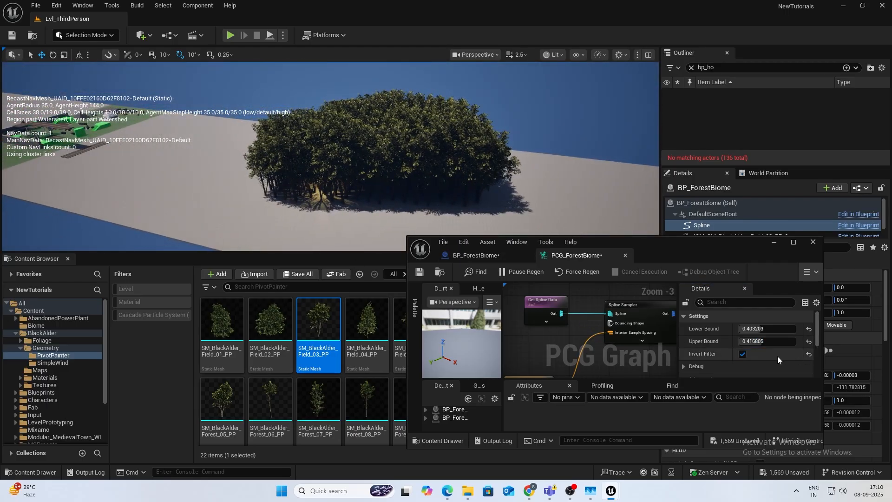
pyautogui.moveTo(770, 344); pyautogui.dragTo(760, 325)
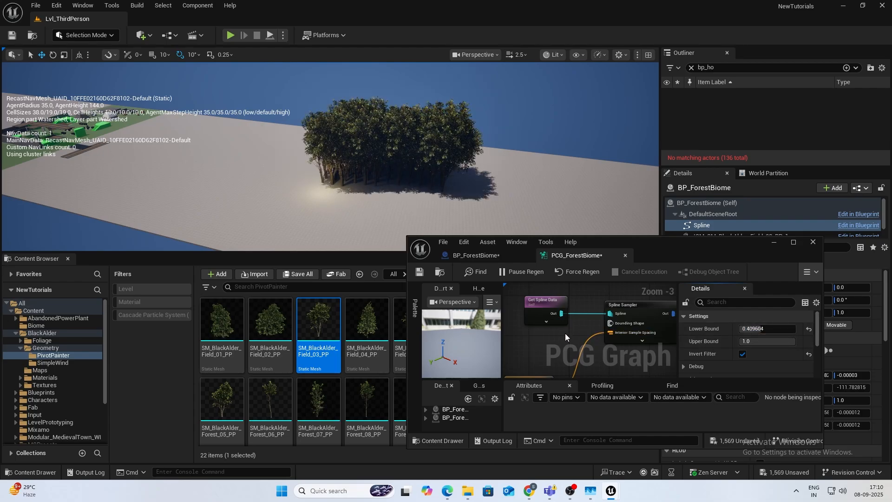
# Increase the lower Spline Sampler's Interior Sample Spacing to about 1146 to thin out the trees.
pyautogui.moveTo(565, 333); pyautogui.dragTo(533, 286, button='right')
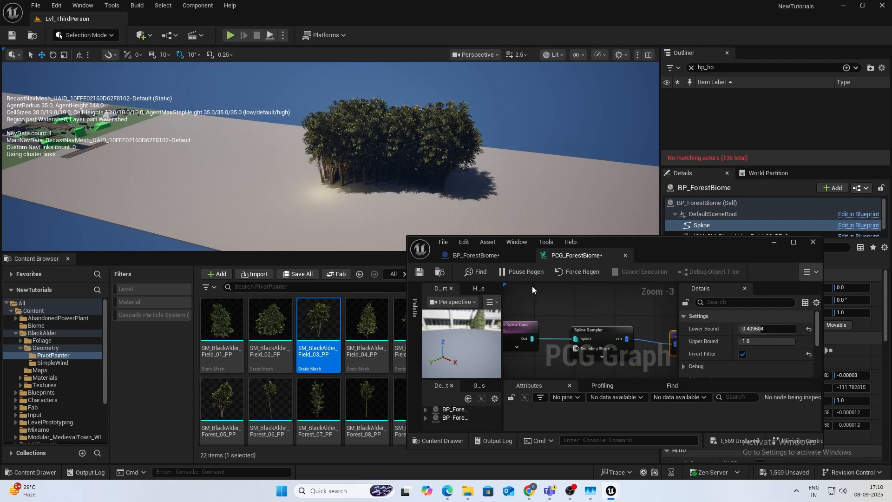
pyautogui.click(600, 335)
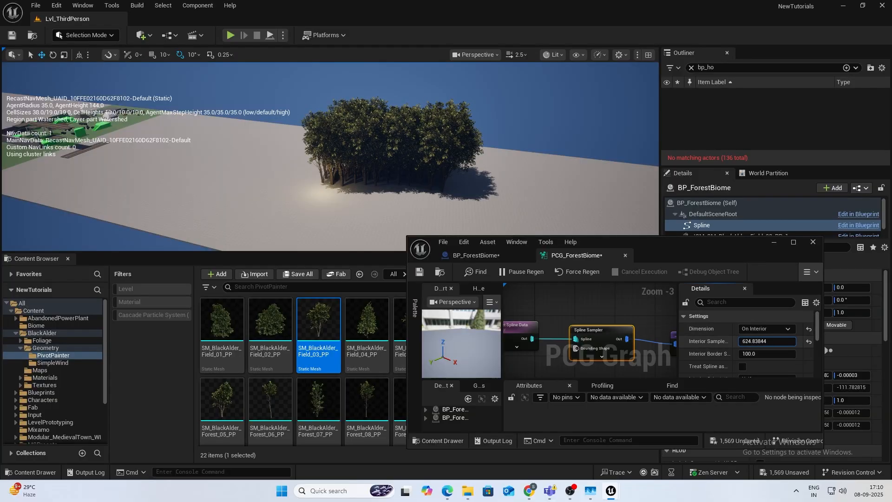
pyautogui.moveTo(767, 341)
pyautogui.mouseDown()
pyautogui.moveTo(781, 341)
pyautogui.moveTo(771, 341)
pyautogui.mouseUp()
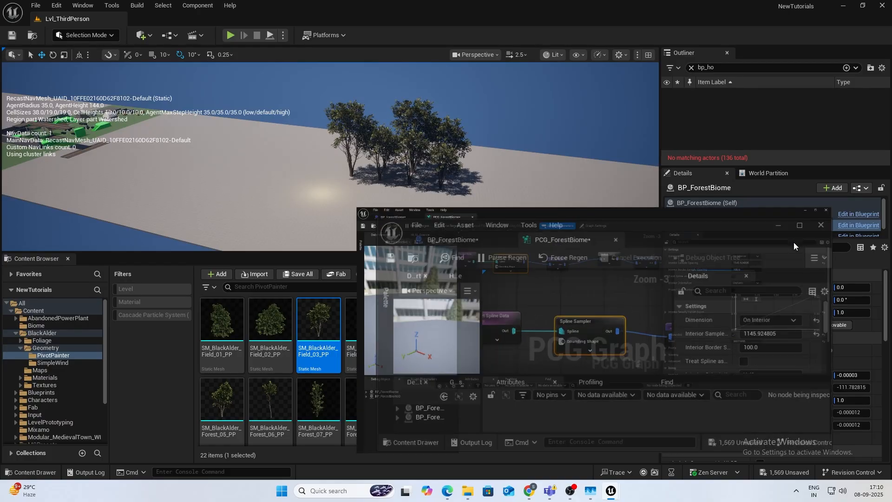
pyautogui.click(794, 242)
# Re-enable the upper branch's disabled Static Mesh Spawner for the grass and return to the level.
pyautogui.moveTo(390, 153); pyautogui.dragTo(389, 241, button='right')
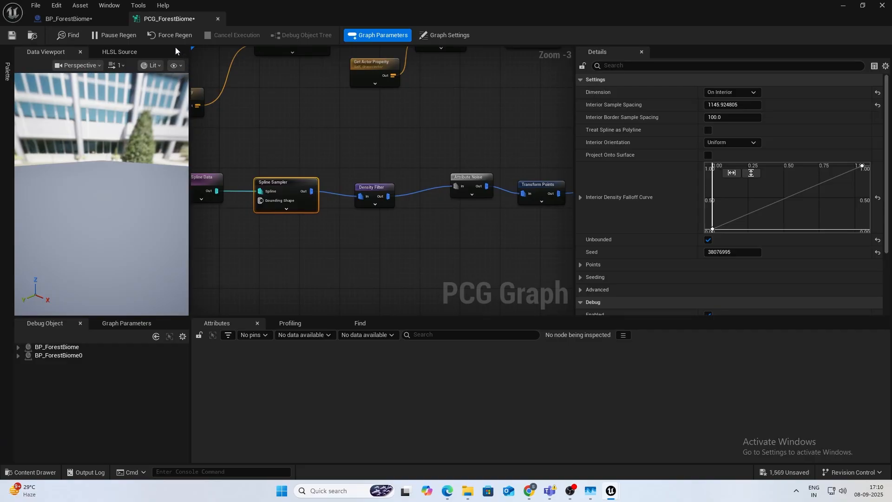
pyautogui.moveTo(332, 138); pyautogui.dragTo(211, 287, button='right')
pyautogui.click(401, 180)
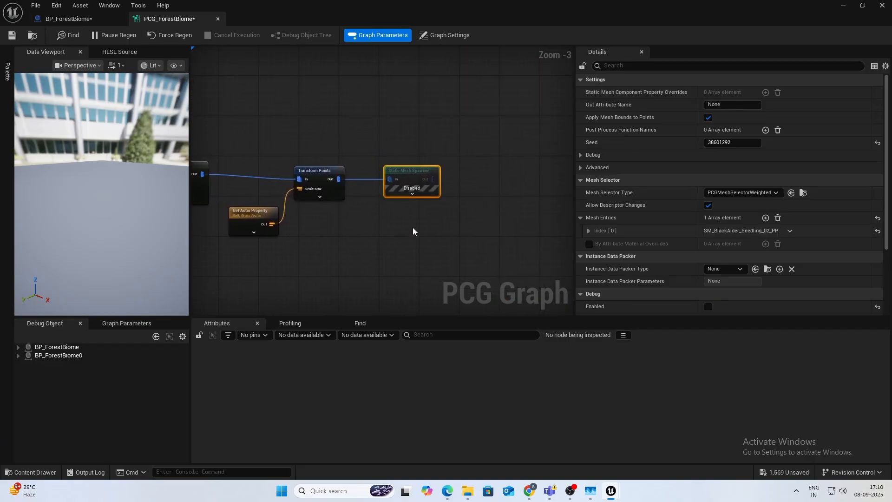
pyautogui.press('e')
pyautogui.click(843, 6)
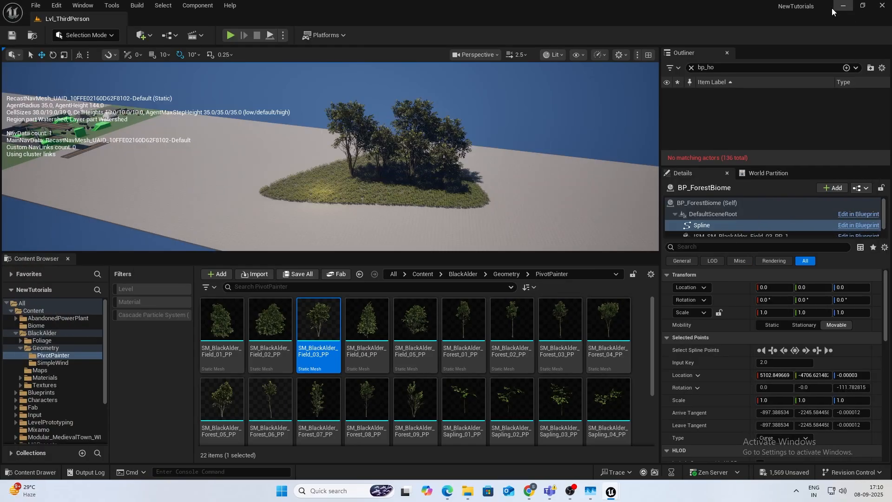
# Move a near-side point of the forest biome's spline outward and inspect the enlarged grass area and trees.
pyautogui.press('w')
pyautogui.moveTo(498, 126); pyautogui.dragTo(493, 160, button='right')
pyautogui.press('s')
pyautogui.moveTo(424, 119)
pyautogui.mouseDown(button='right')
pyautogui.moveTo(410, 111)
pyautogui.moveTo(419, 125)
pyautogui.moveTo(424, 119)
pyautogui.mouseUp(button='right')
pyautogui.click(424, 134)
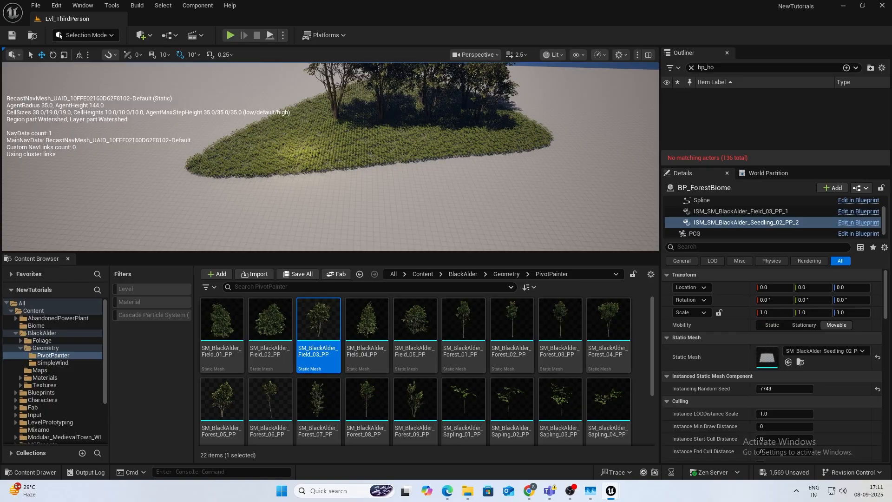
pyautogui.press('g')
pyautogui.click(447, 160)
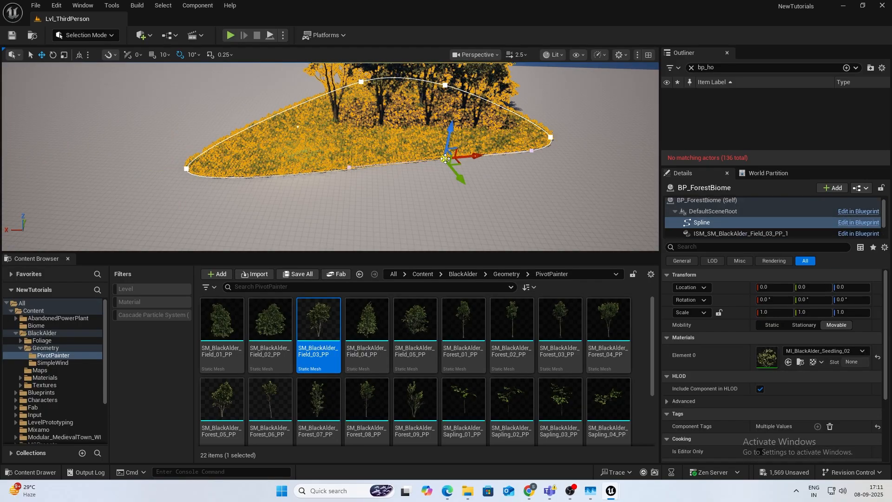
pyautogui.moveTo(456, 178); pyautogui.dragTo(554, 253)
pyautogui.press('g')
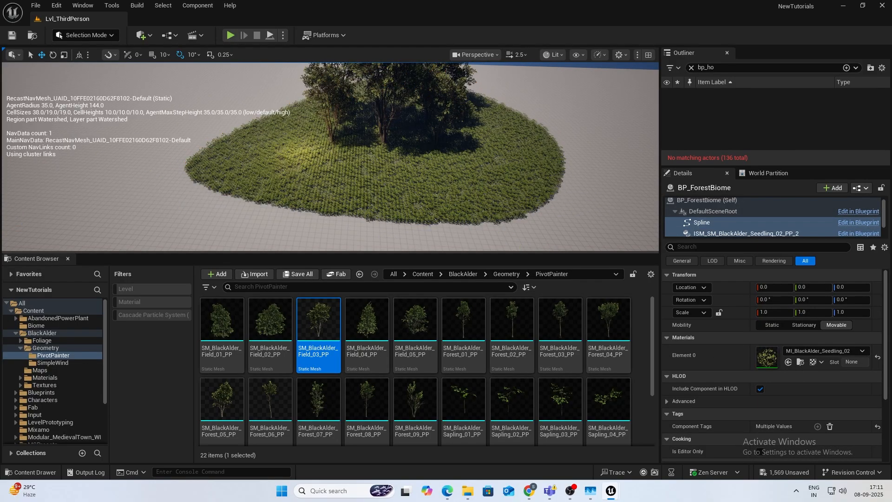
pyautogui.press('w')
pyautogui.moveTo(565, 197); pyautogui.dragTo(530, 179, button='right')
pyautogui.press('w')
pyautogui.scroll(-3, 535, 209)
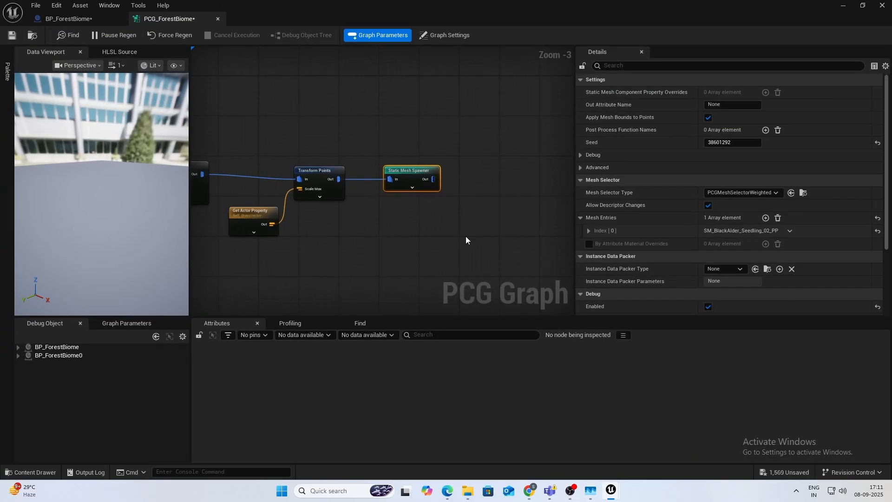
# Set the lower Spline Sampler's Interior Sample Spacing to 1100 and expand the node's override pins.
pyautogui.scroll(2, 373, 211)
pyautogui.moveTo(459, 174); pyautogui.dragTo(381, 83, button='right')
pyautogui.click(381, 132)
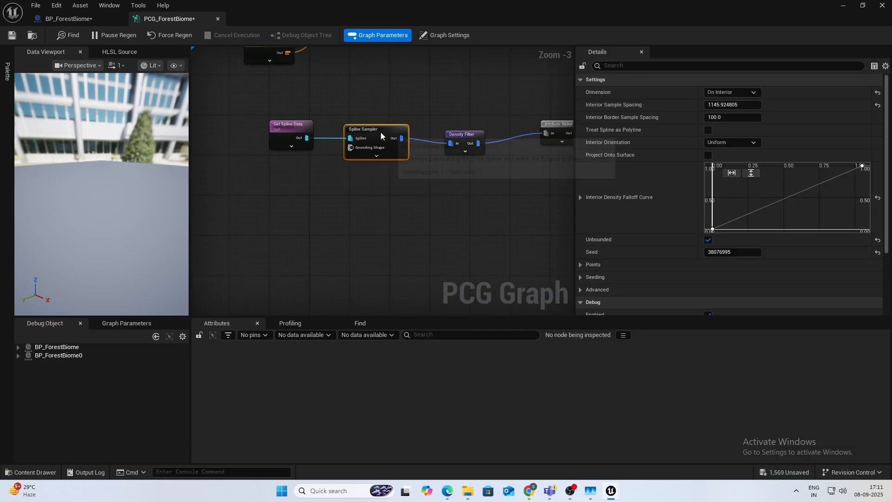
pyautogui.click(734, 105)
pyautogui.write('11')
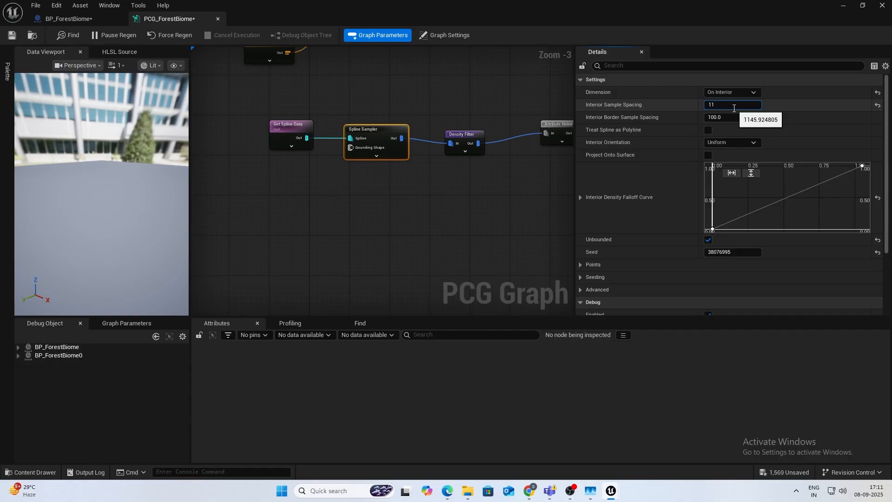
pyautogui.write('00')
pyautogui.press('Return')
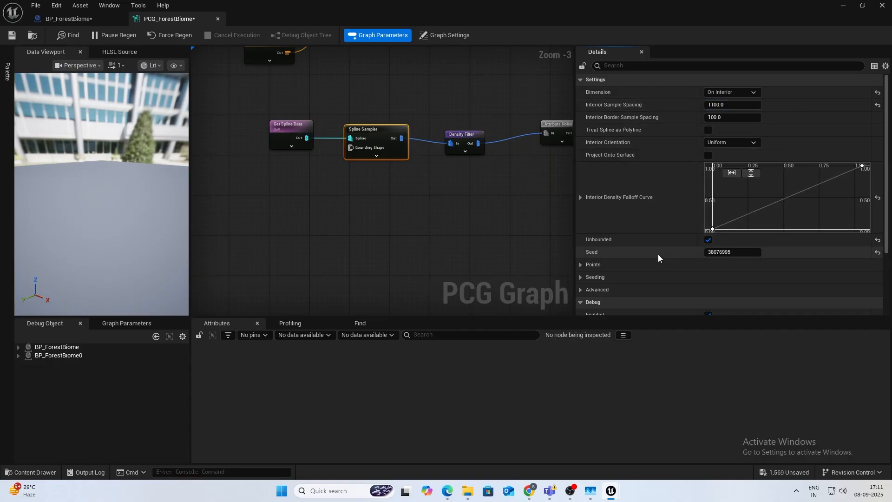
pyautogui.click(375, 156)
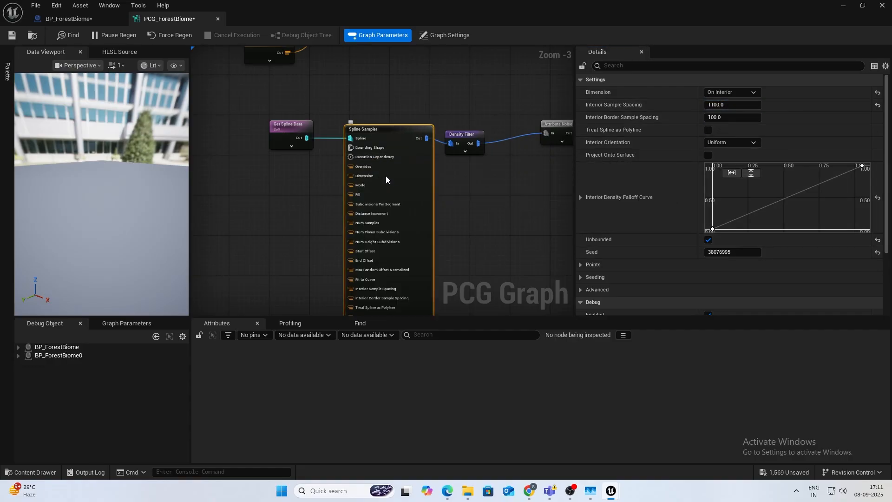
# Add a Float variable named TreeDensity to the BP_ForestBiome Blueprint and compile it.
pyautogui.click(66, 18)
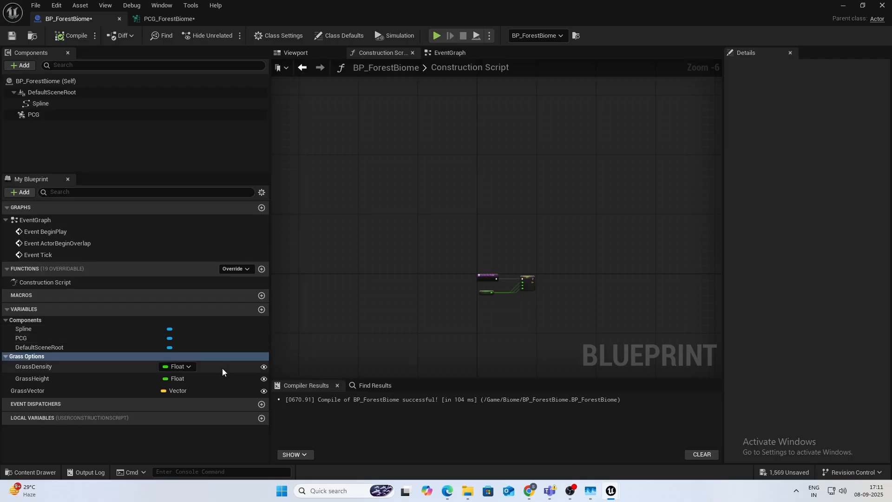
pyautogui.click(262, 309)
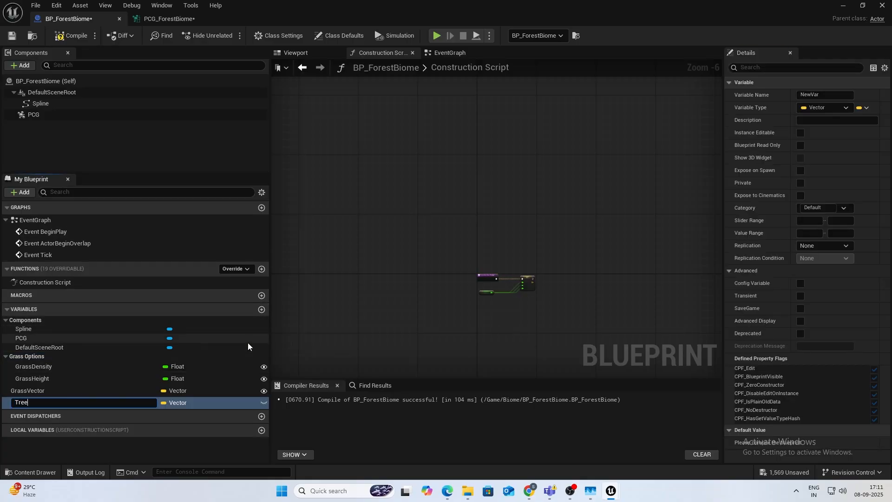
pyautogui.write('TreeDensity')
pyautogui.press('Return')
pyautogui.click(177, 403)
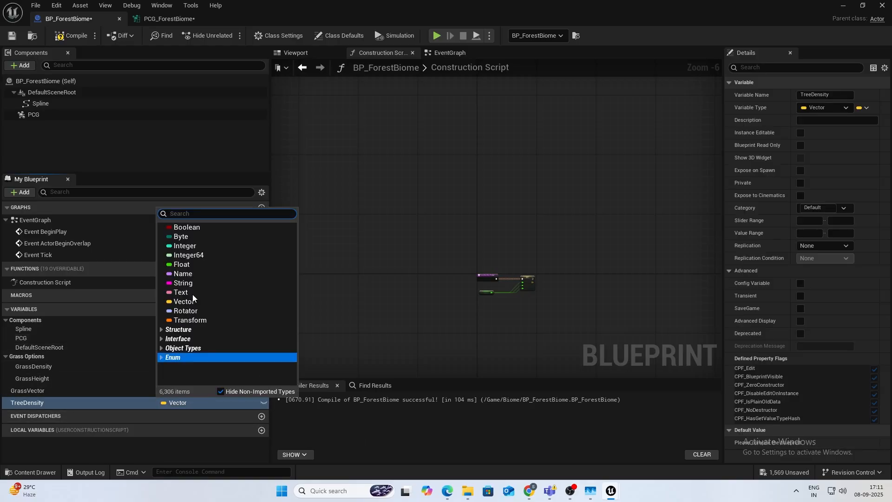
pyautogui.click(182, 264)
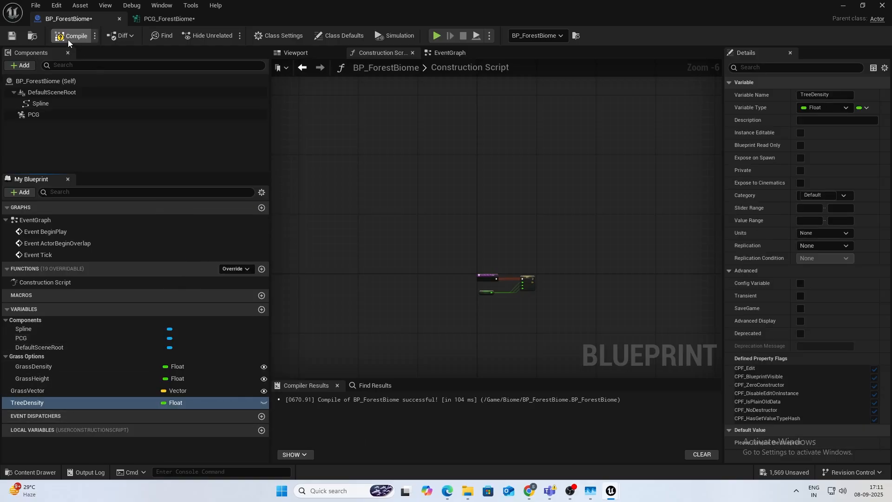
pyautogui.click(68, 40)
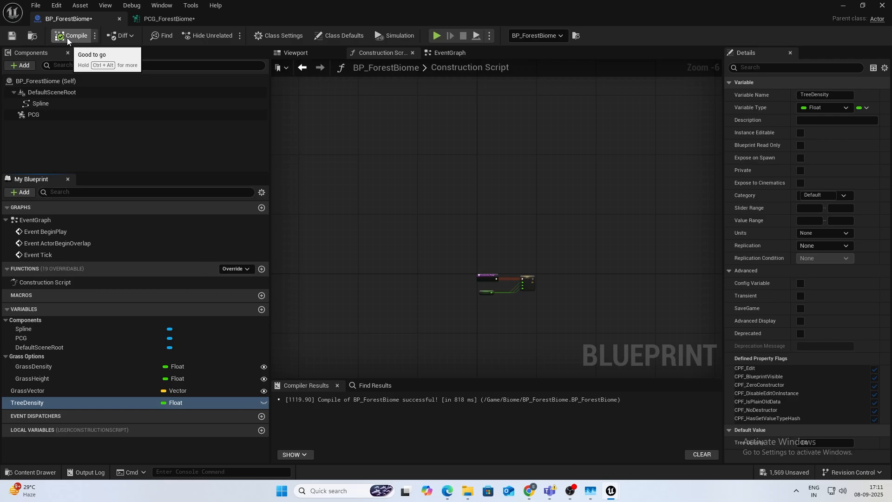
# Make the TreeDensity variable instance editable and set its default value to 800.
pyautogui.click(264, 402)
pyautogui.click(829, 435)
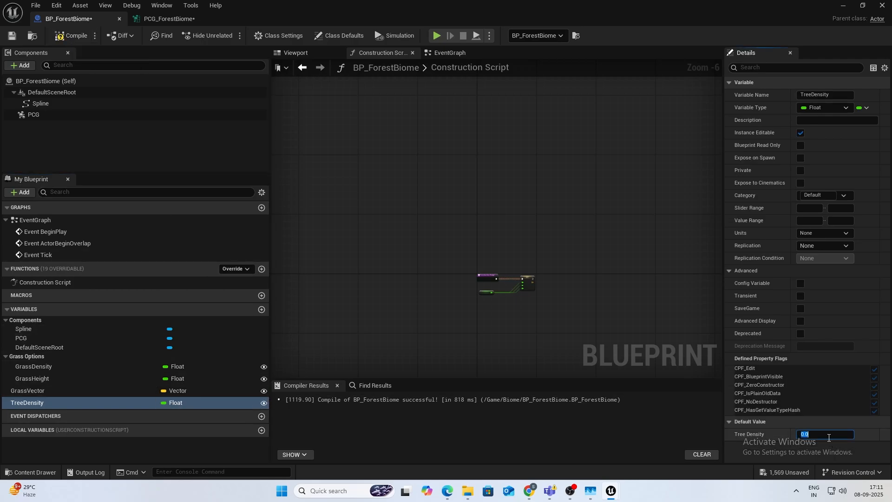
pyautogui.write('800')
pyautogui.press('Return')
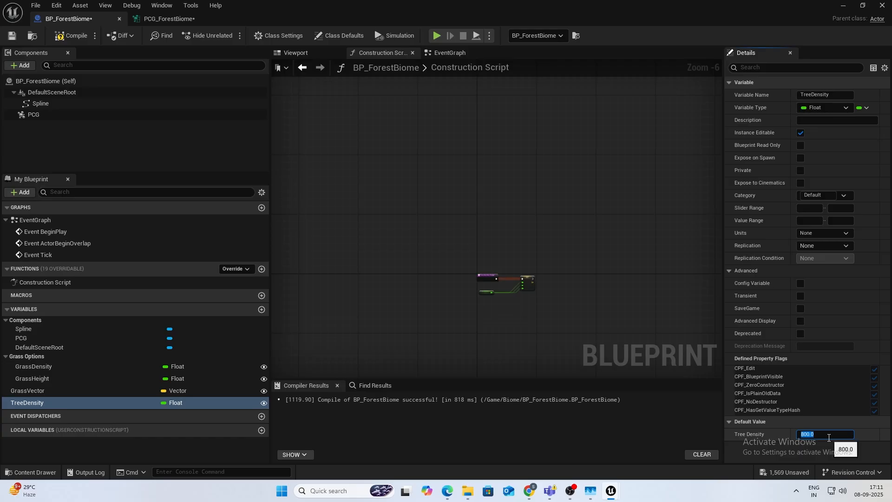
# Assign the TreeDensity variable to a new category named Tree Options and compile the Blueprint.
pyautogui.click(814, 197)
pyautogui.write('Tre')
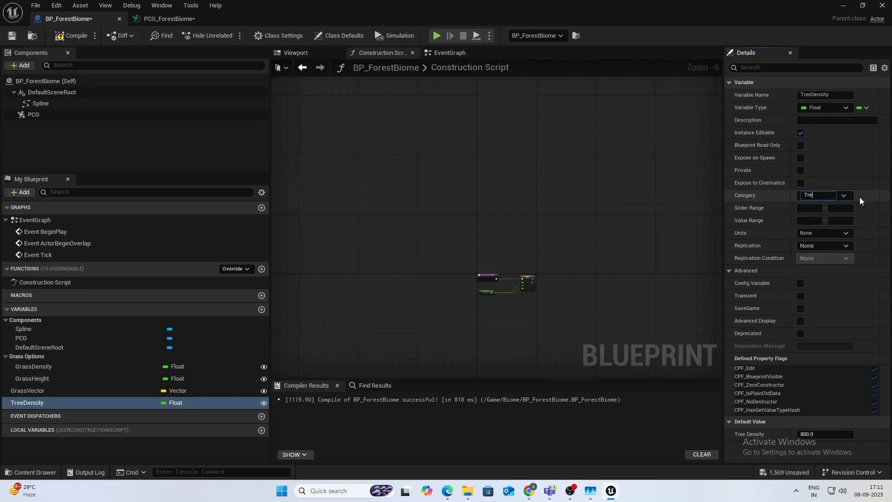
pyautogui.write('e Options')
pyautogui.press('Return')
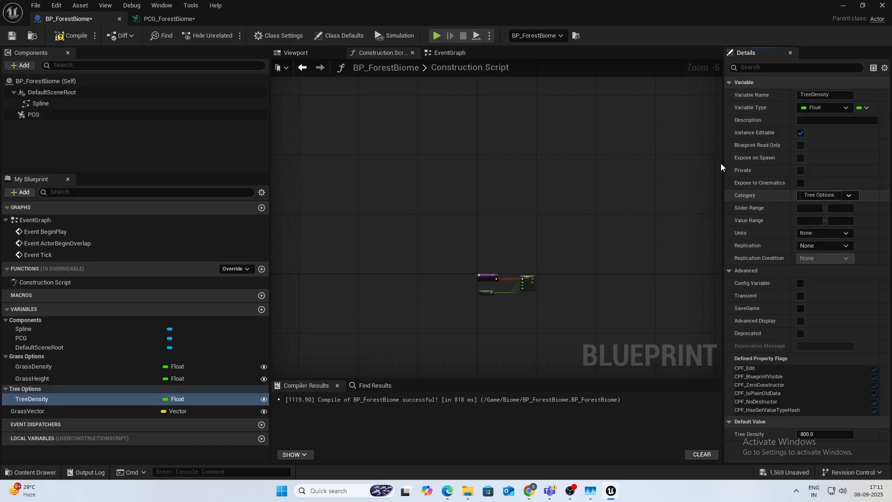
pyautogui.click(60, 39)
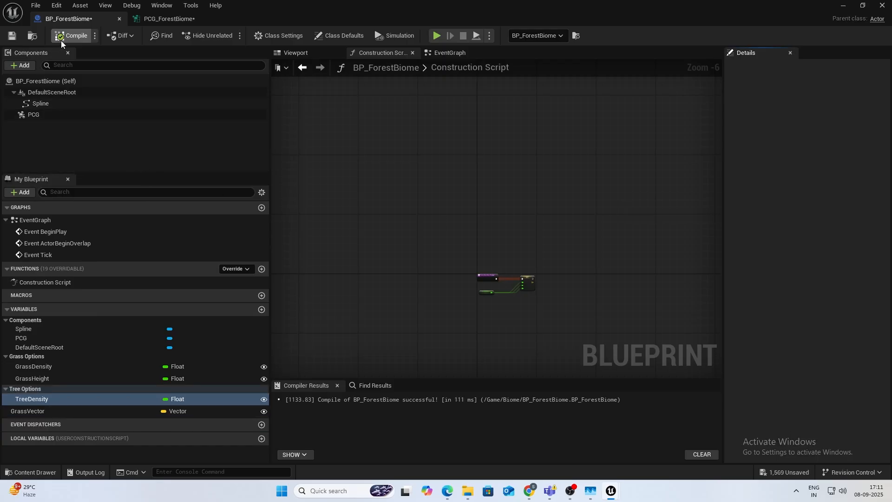
# In PCG_ForestBiome, duplicate the GrassDensity Get Actor Property node beside the lower Spline Sampler and set its Property Name to TreeDensity.
pyautogui.click(150, 20)
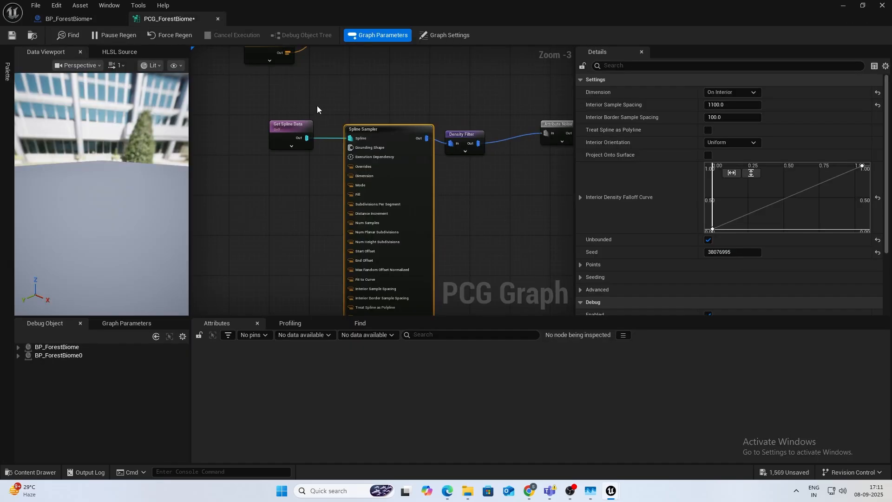
pyautogui.moveTo(317, 106); pyautogui.dragTo(348, 239, button='right')
pyautogui.click(301, 173)
pyautogui.moveTo(308, 214); pyautogui.dragTo(358, 37, button='right')
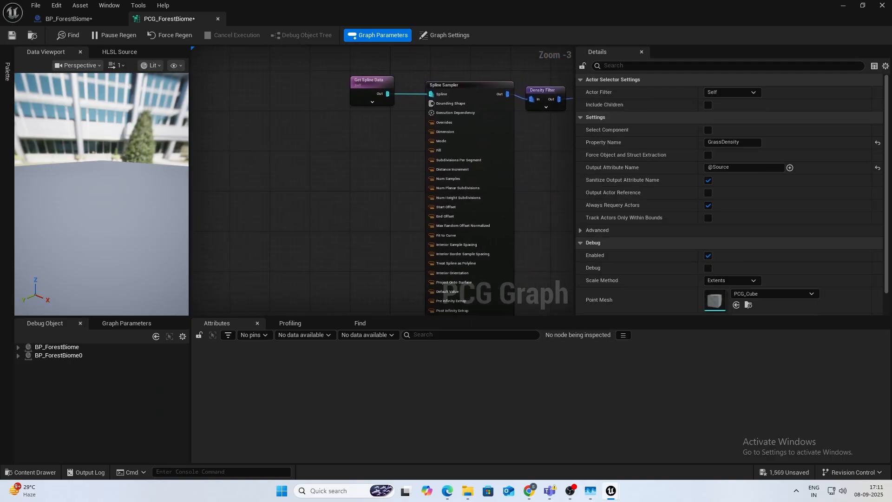
pyautogui.moveTo(317, 161); pyautogui.dragTo(334, 148, button='right')
pyautogui.hotkey('ctrl', 'v')
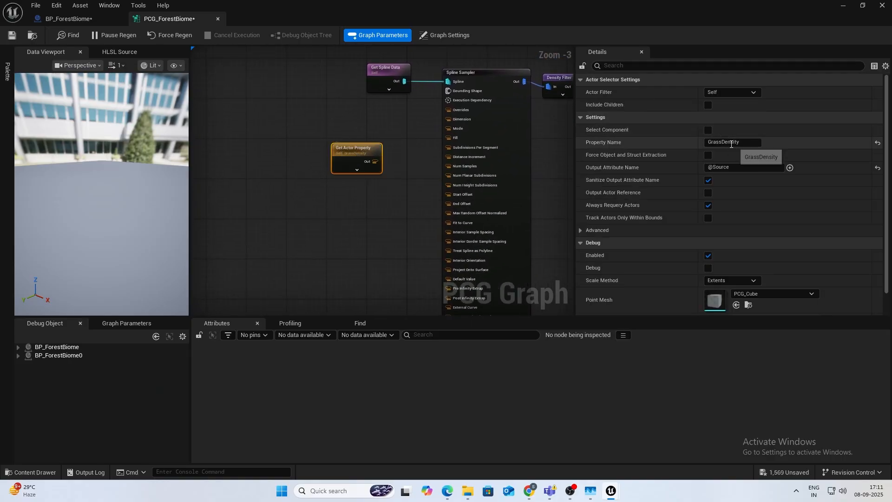
pyautogui.moveTo(720, 143); pyautogui.dragTo(682, 143)
pyautogui.write('Tree')
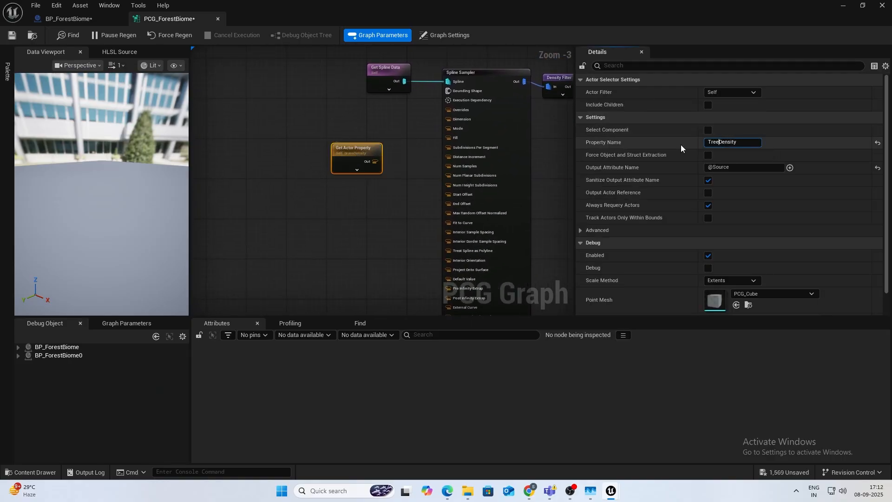
pyautogui.press('Return')
# Connect the TreeDensity Get Actor Property output to the lower Spline Sampler's Interior Sample Spacing.
pyautogui.scroll(3, 435, 129)
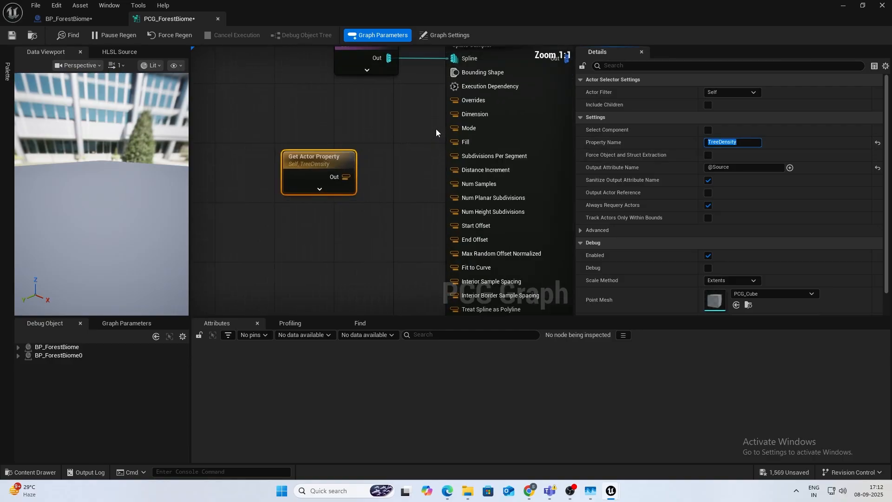
pyautogui.moveTo(404, 173); pyautogui.dragTo(326, 108, button='right')
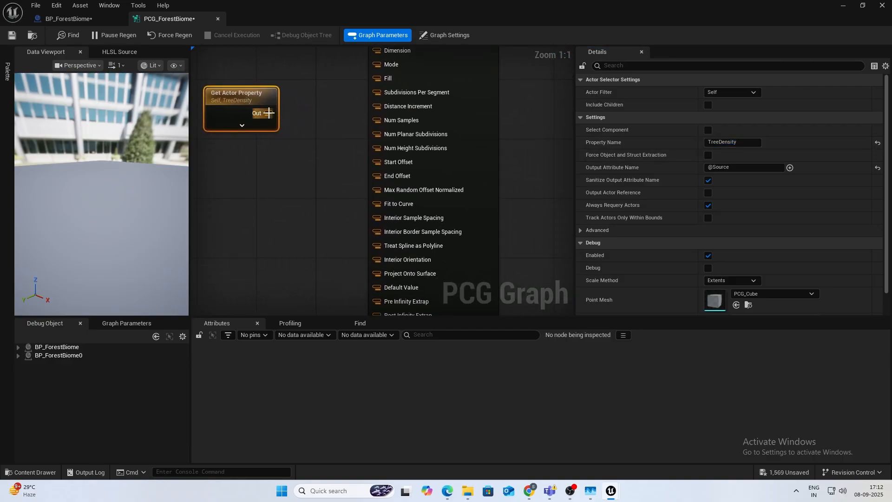
pyautogui.moveTo(269, 113); pyautogui.dragTo(373, 216)
pyautogui.scroll(-3, 358, 185)
pyautogui.scroll(2, 364, 277)
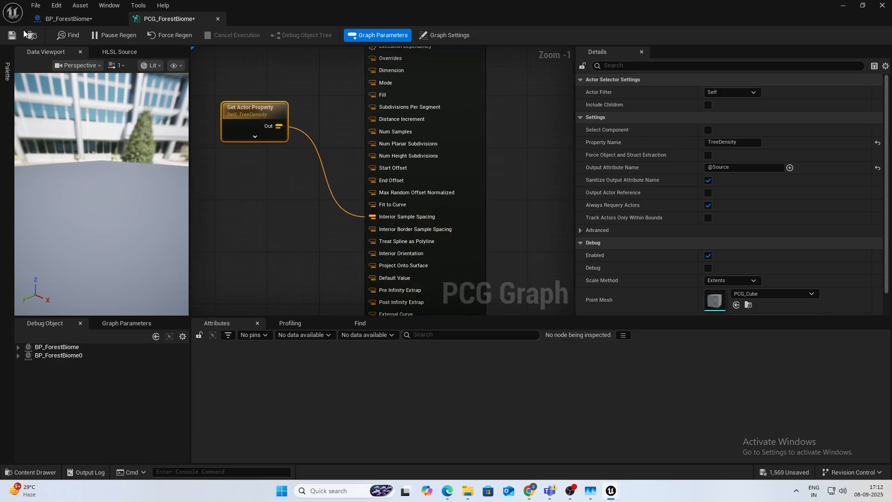
# Return to the level, select the forest biome and try Tree Density values of 600, 1100, 500 and 600.
pyautogui.click(843, 6)
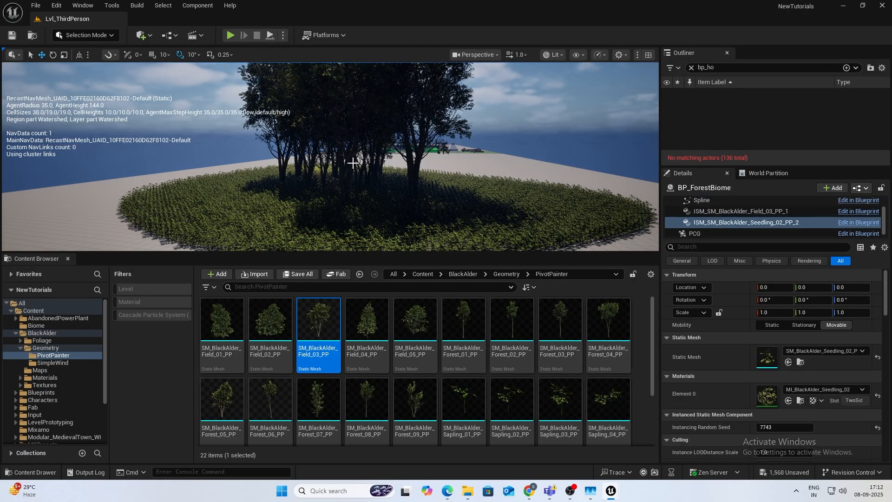
pyautogui.click(436, 233)
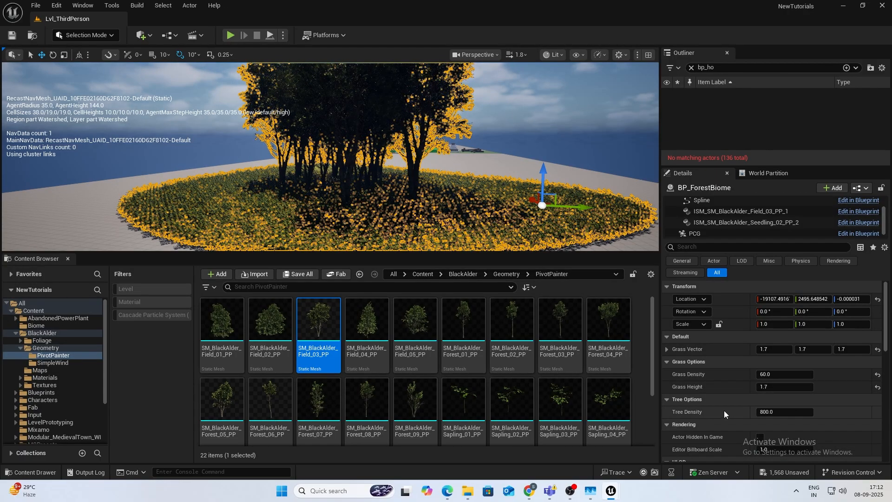
pyautogui.click(784, 412)
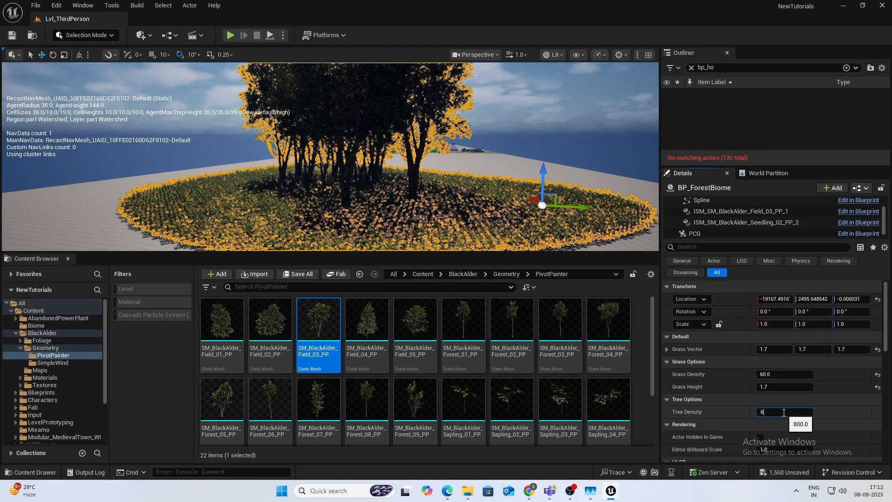
pyautogui.press('Return')
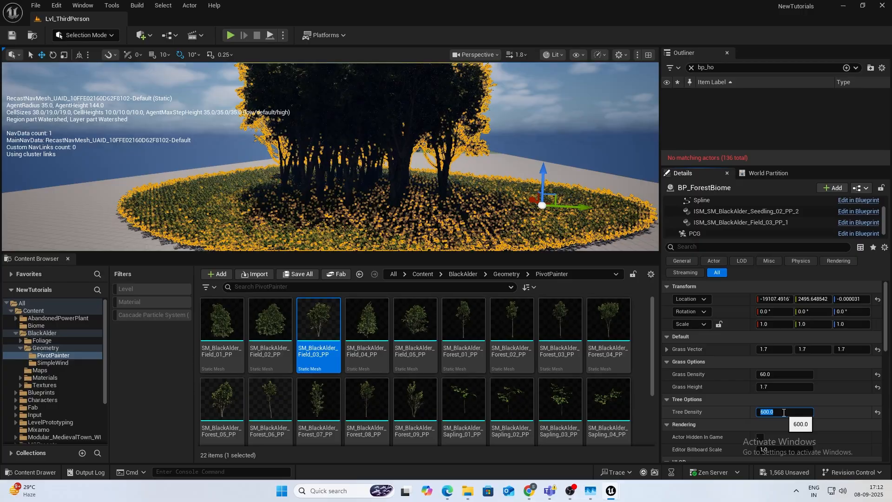
pyautogui.write('1100')
pyautogui.press('Return')
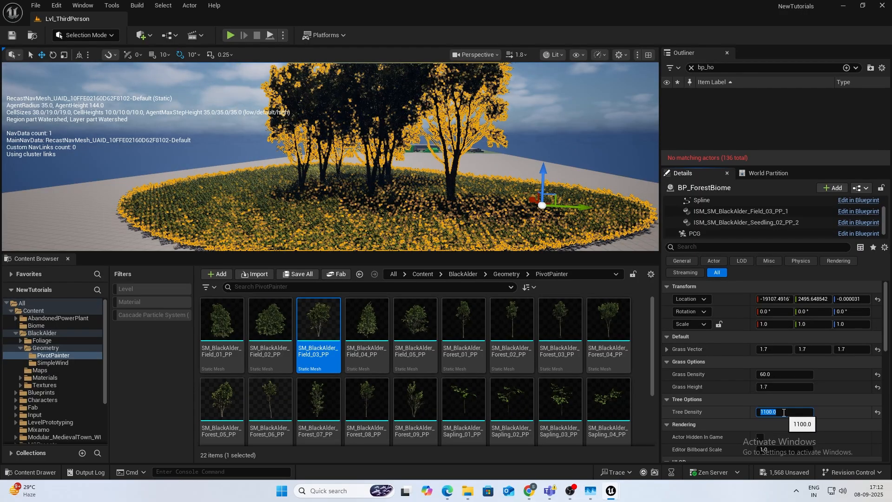
pyautogui.press('Return')
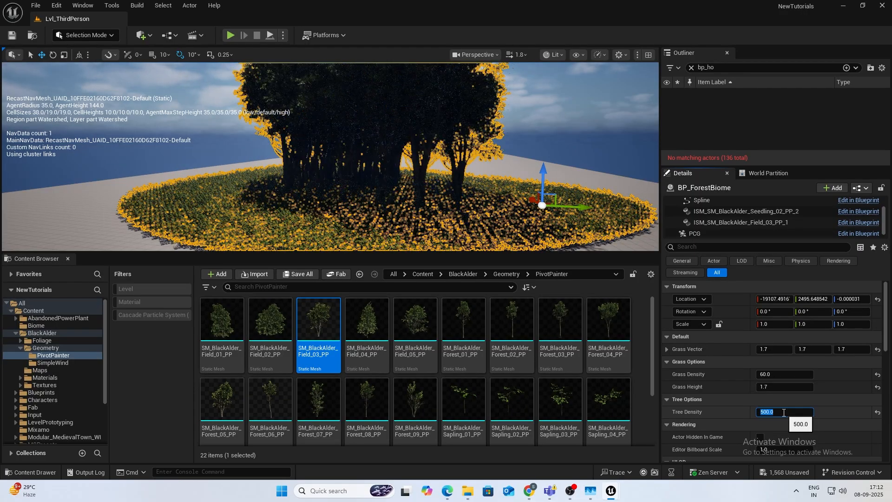
pyautogui.write('6')
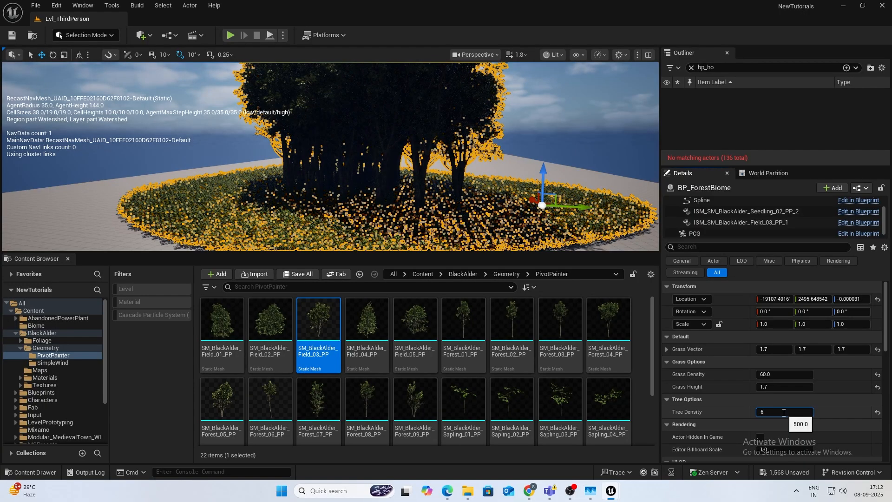
pyautogui.write('00')
pyautogui.press('Return')
# Set the forest biome's Tree Density back to 800 and inspect the trees in the level.
pyautogui.write('8')
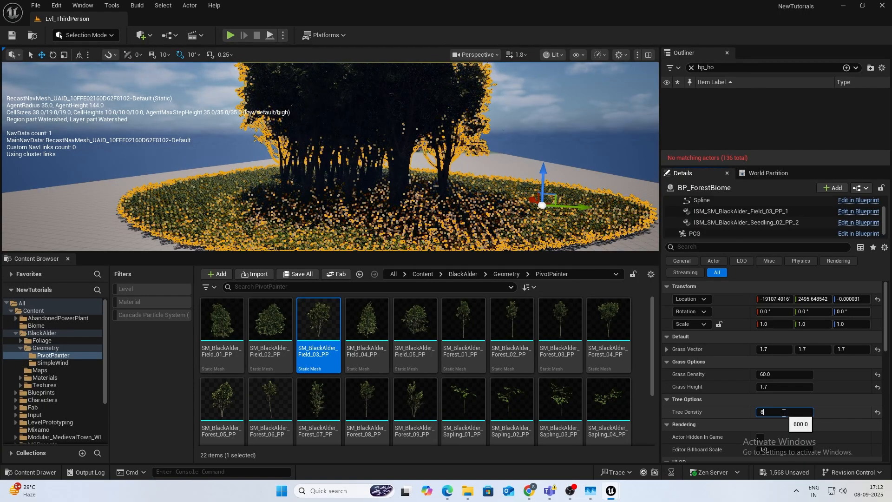
pyautogui.write('00')
pyautogui.press('Return')
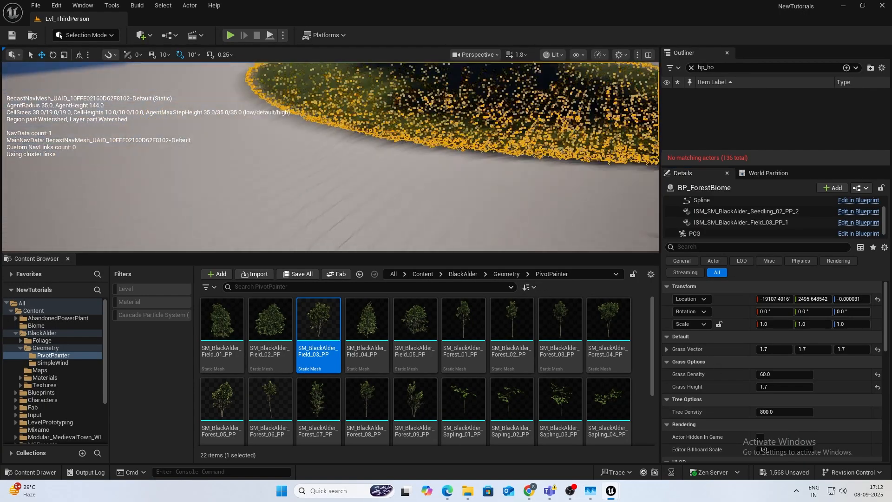
pyautogui.moveTo(330, 156); pyautogui.dragTo(440, 164, button='right')
pyautogui.press('g')
pyautogui.press('g')
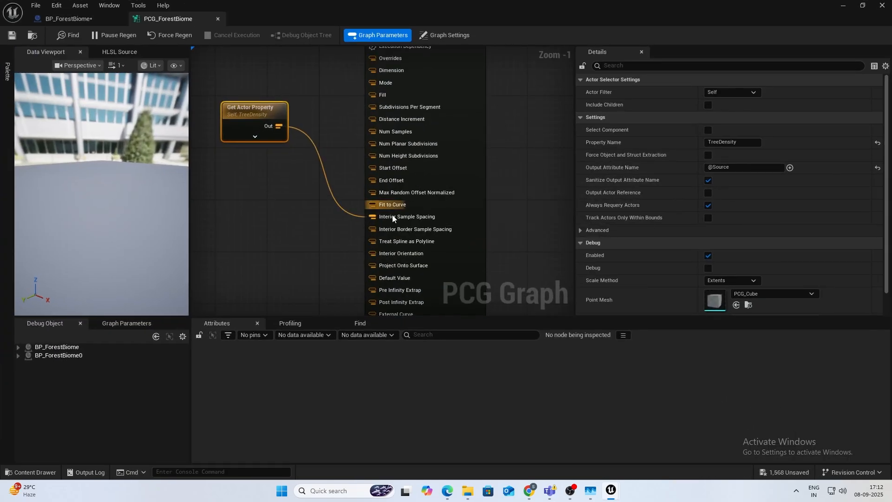
# In the PCG graph, collapse the lower Spline Sampler's unused override pins and expand the Density Filter's override pins.
pyautogui.press('Escape')
pyautogui.scroll(-5, 411, 206)
pyautogui.moveTo(440, 194); pyautogui.dragTo(433, 98, button='right')
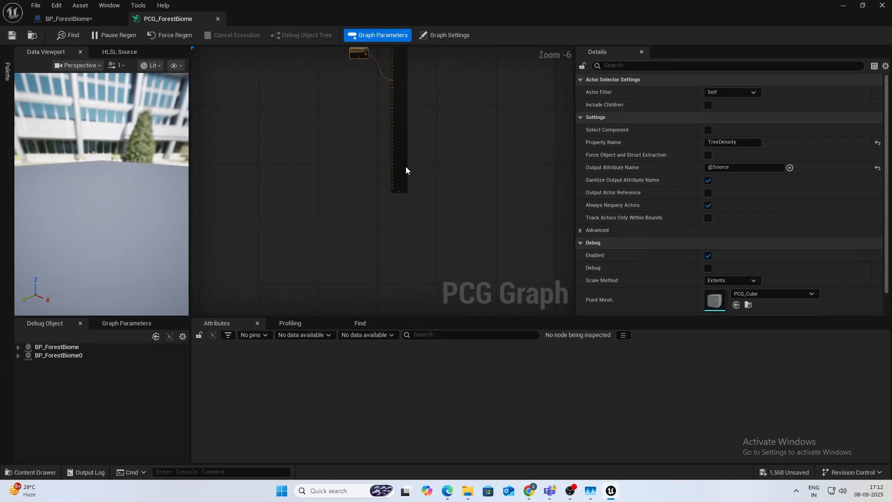
pyautogui.click(399, 191)
pyautogui.moveTo(434, 140); pyautogui.dragTo(437, 180, button='right')
pyautogui.scroll(5, 481, 242)
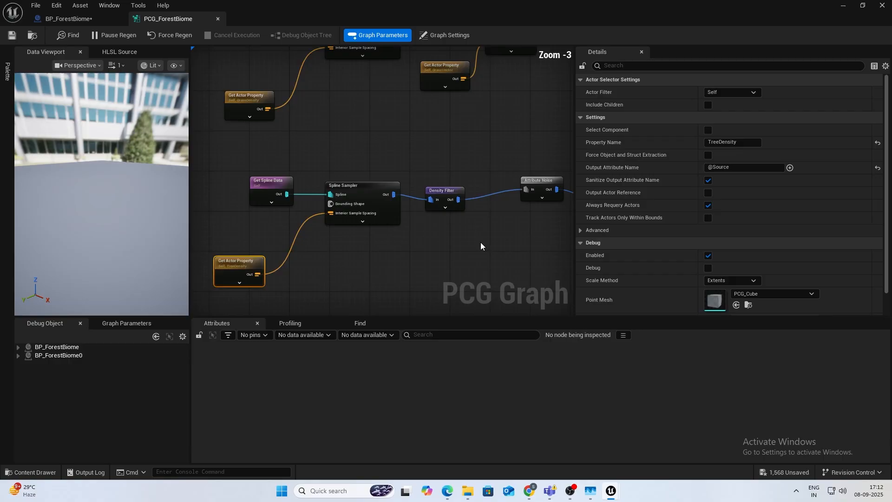
pyautogui.click(444, 179)
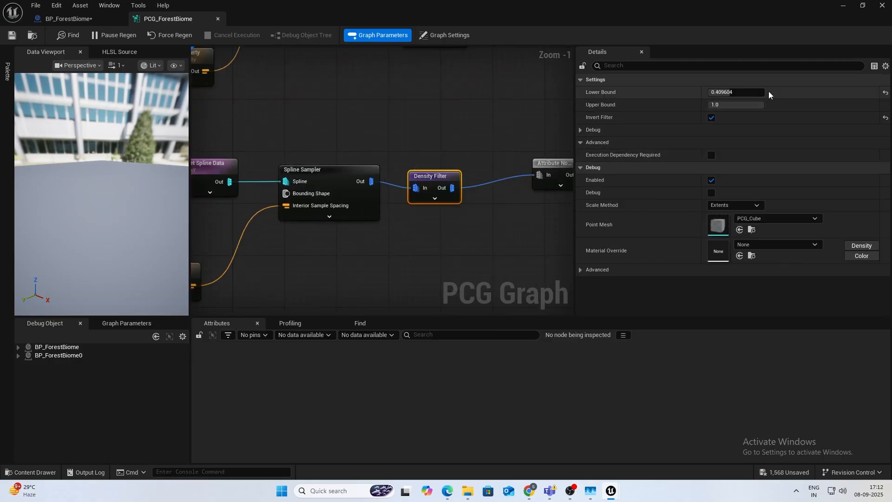
pyautogui.click(445, 200)
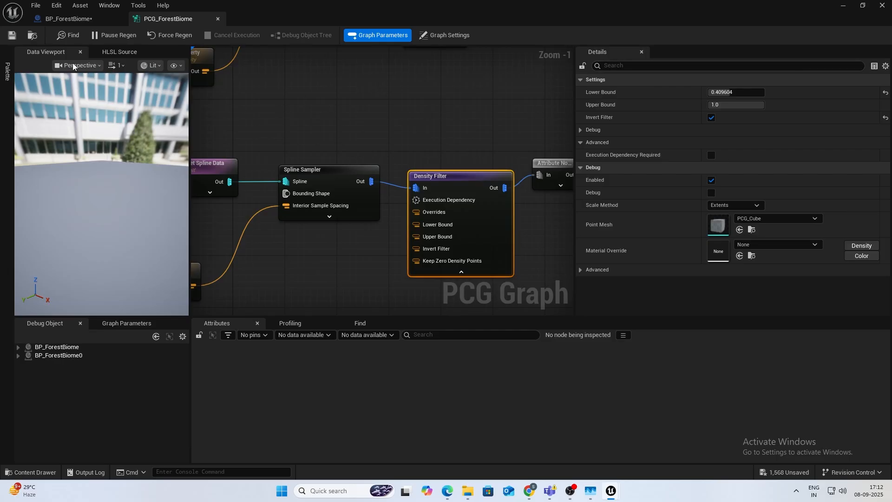
# Add a Float variable named TreeRadius to the BP_ForestBiome Blueprint.
pyautogui.click(60, 19)
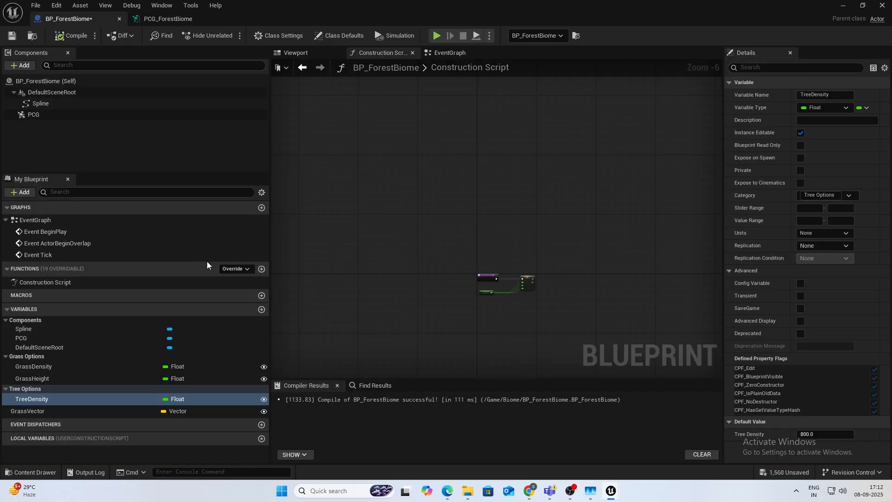
pyautogui.click(261, 310)
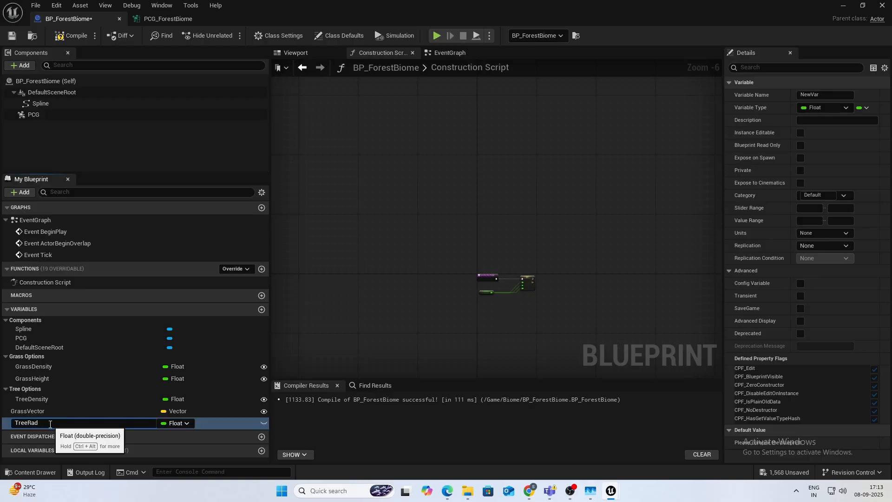
pyautogui.write('TreeRadius')
pyautogui.press('Return')
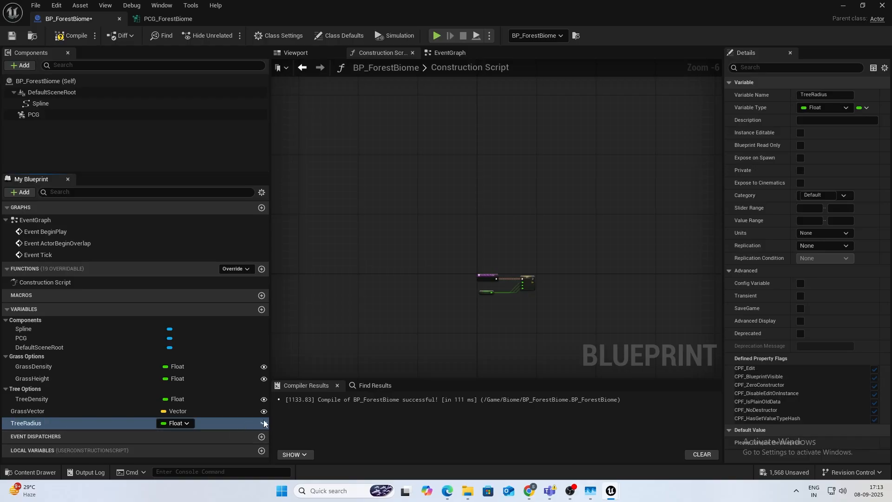
# Make the TreeRadius variable instance editable and assign it to the Tree Options category.
pyautogui.click(264, 423)
pyautogui.click(822, 195)
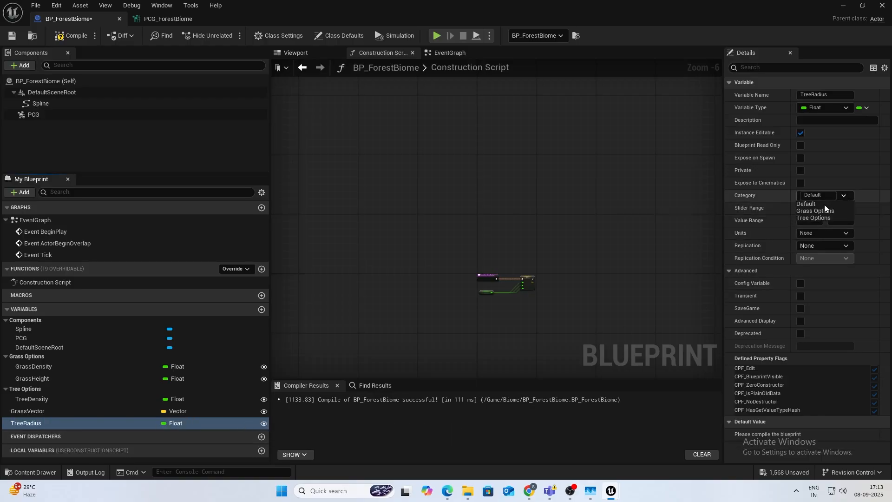
pyautogui.click(813, 218)
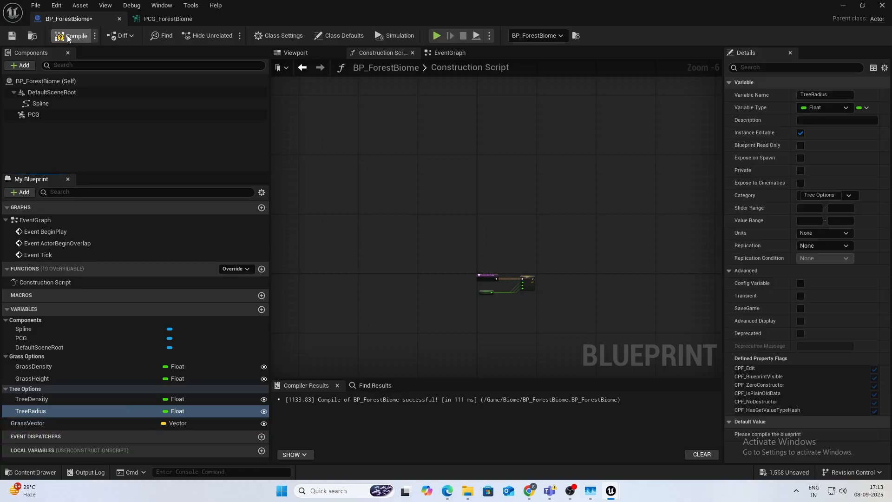
# In PCG_ForestBiome, duplicate the TreeDensity Get Actor Property node below the Density Filter and set its Property Name to TreeRadius.
pyautogui.click(154, 21)
pyautogui.moveTo(334, 188); pyautogui.dragTo(411, 115, button='right')
pyautogui.click(249, 198)
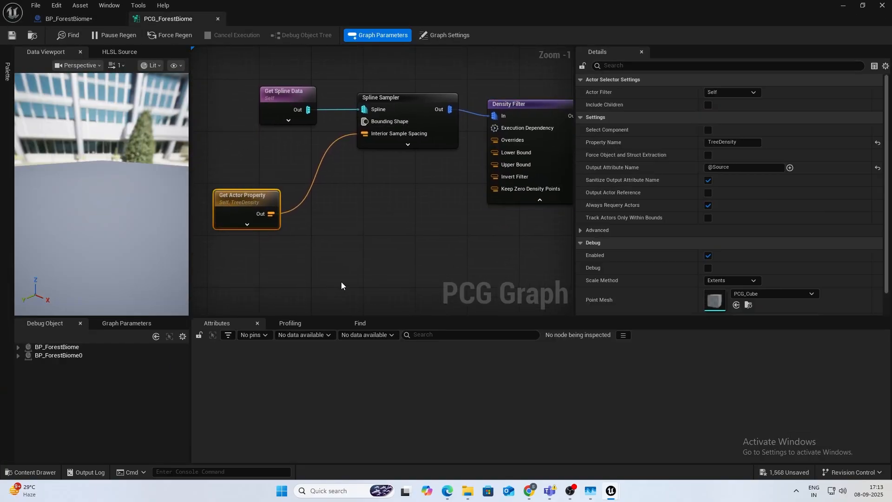
pyautogui.hotkey('ctrl', 'v')
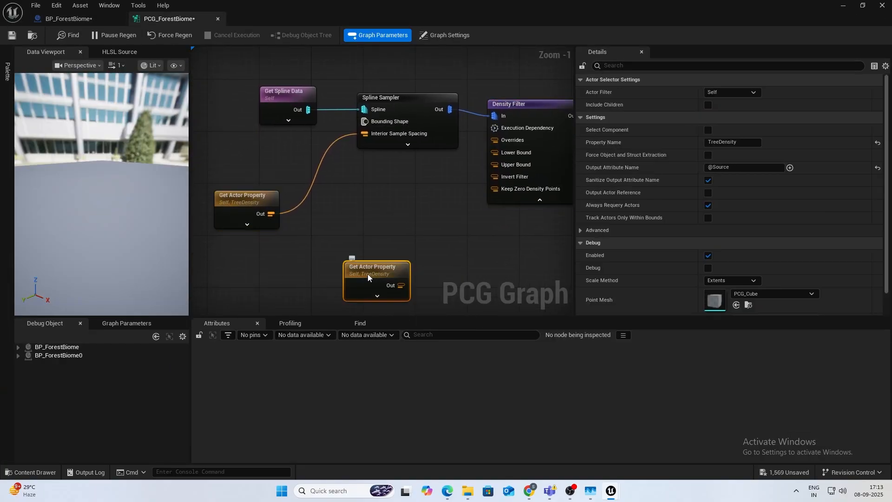
pyautogui.click(727, 142)
pyautogui.write('TreeRadius')
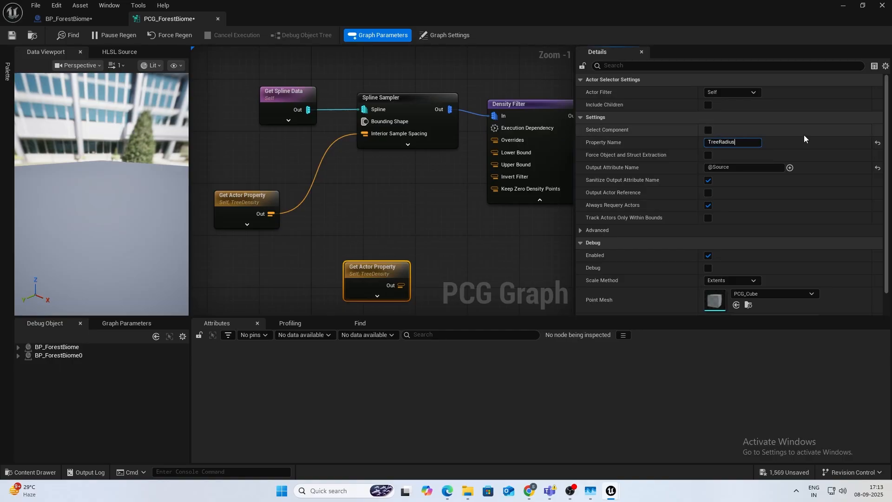
pyautogui.press('Return')
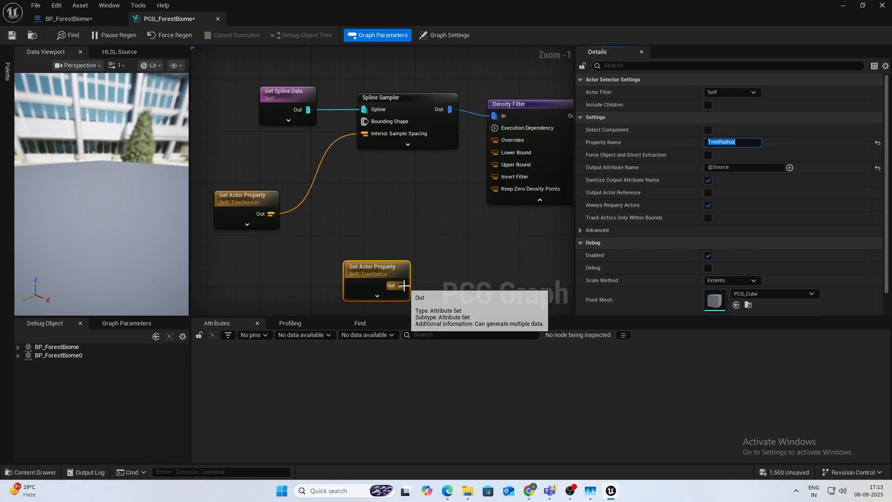
# Set the TreeRadius variable's default value to 0.3 and reposition its Get Actor Property node closer to the Density Filter.
pyautogui.moveTo(400, 286); pyautogui.dragTo(408, 259)
pyautogui.click(70, 19)
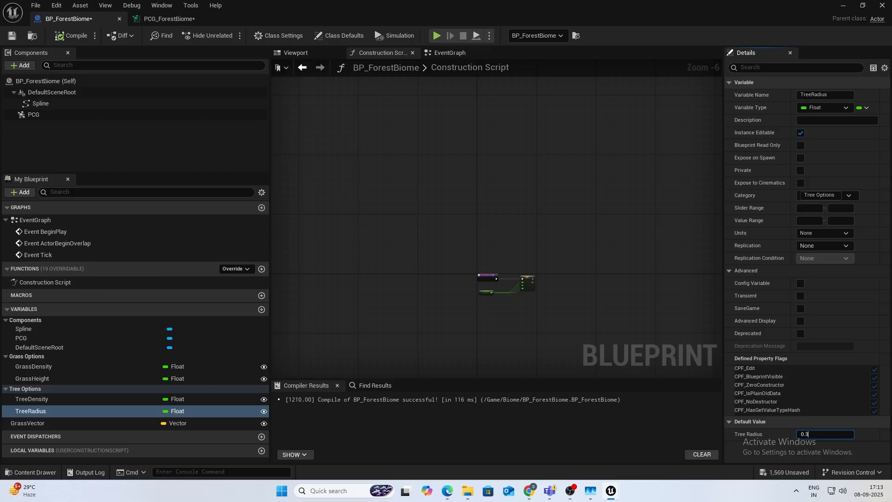
pyautogui.click(169, 18)
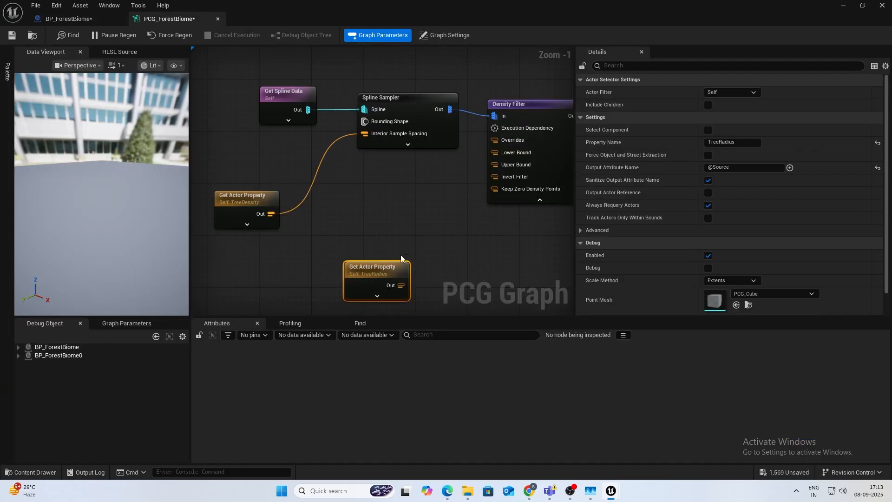
pyautogui.moveTo(401, 284); pyautogui.dragTo(407, 232)
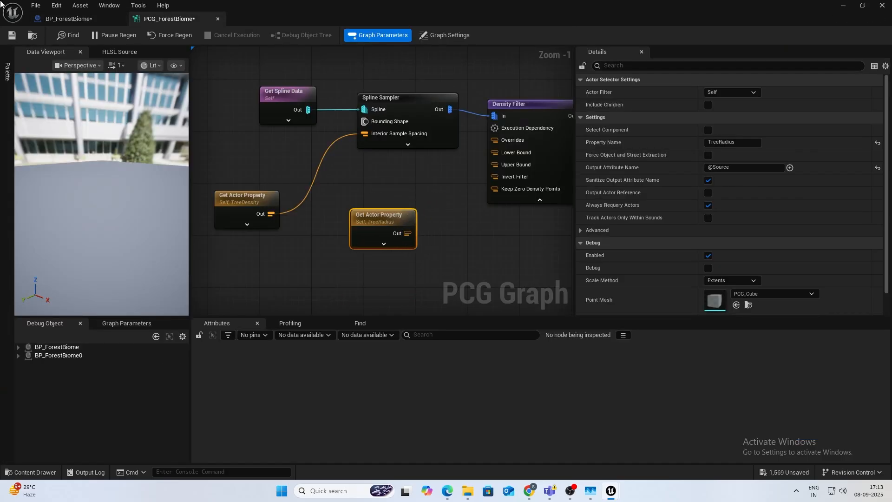
# Set the TreeRadius variable's Slider Range to 0–1 in the BP_ForestBiome Blueprint.
pyautogui.click(73, 19)
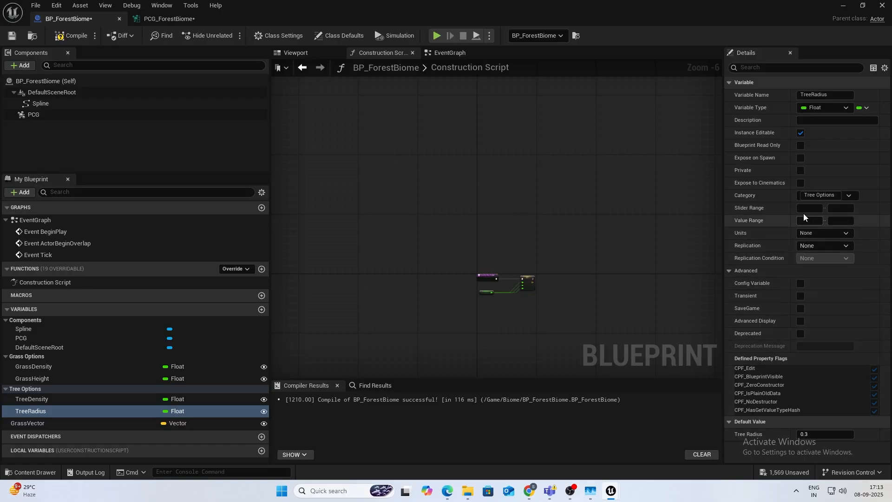
pyautogui.click(805, 209)
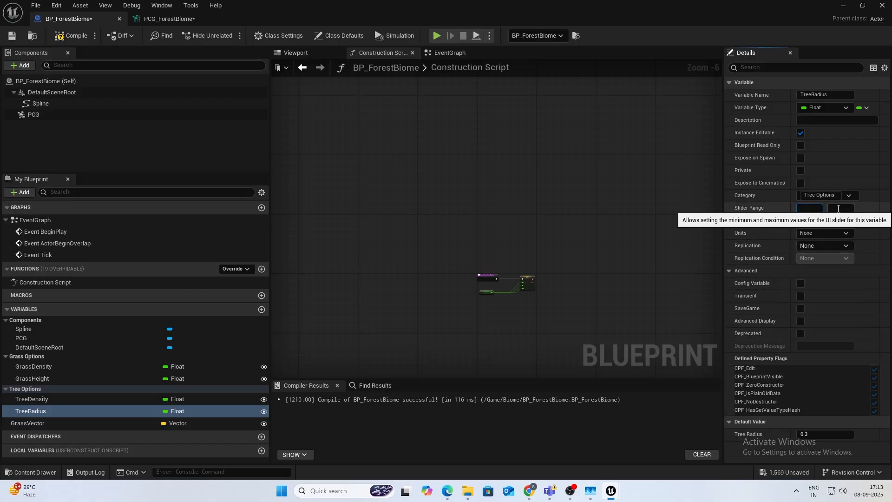
pyautogui.press('Return')
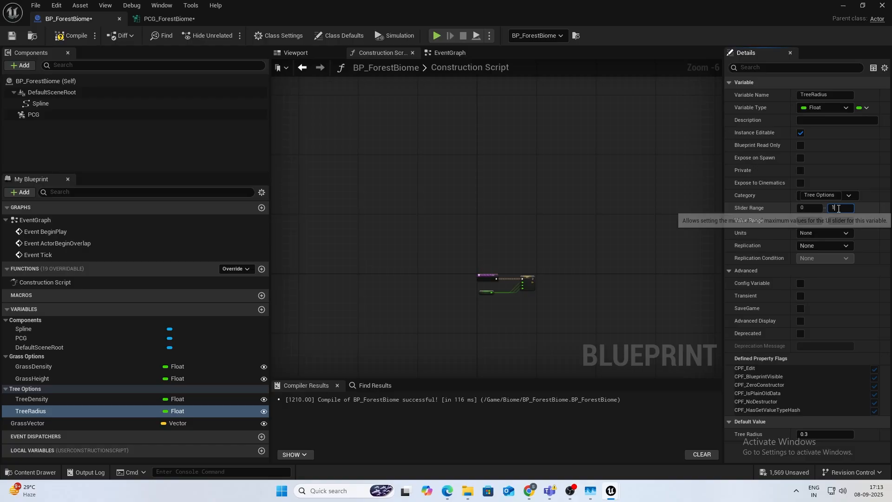
pyautogui.click(839, 208)
pyautogui.write('1')
pyautogui.press('Return')
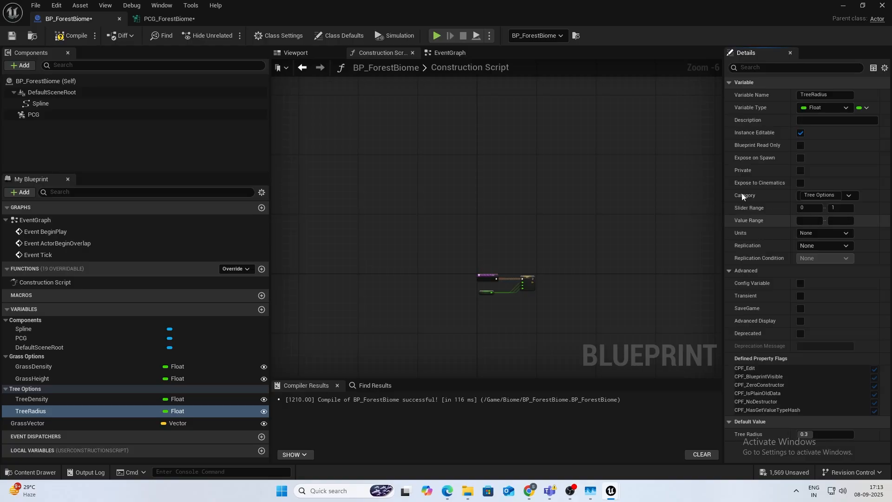
# In PCG_ForestBiome, connect the TreeRadius Get Actor Property output to the Density Filter's Lower Bound and return to the level.
pyautogui.click(185, 20)
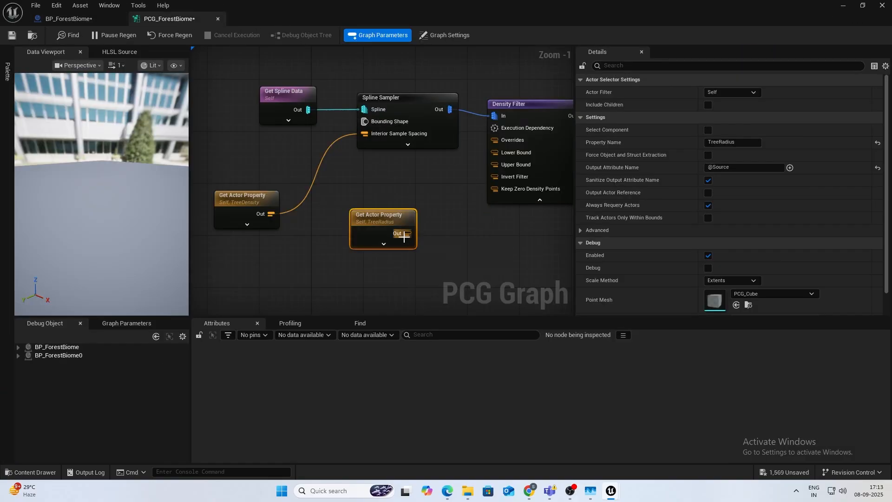
pyautogui.moveTo(428, 224); pyautogui.dragTo(495, 153)
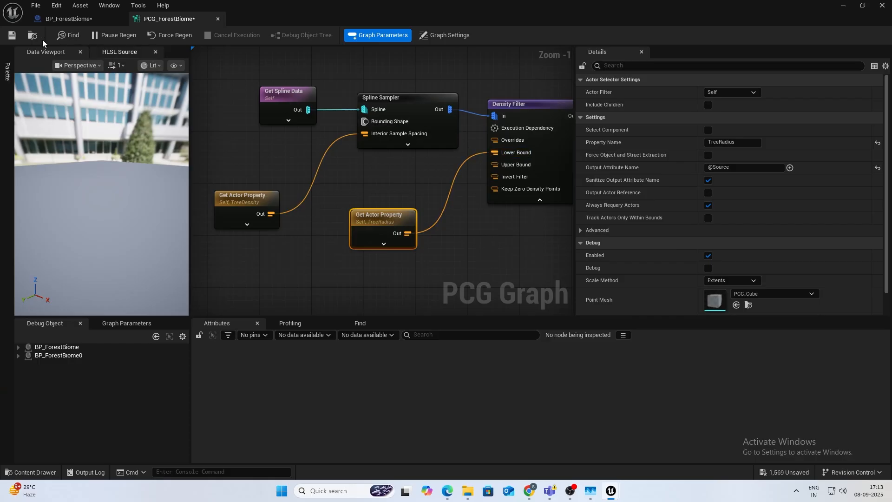
pyautogui.click(841, 5)
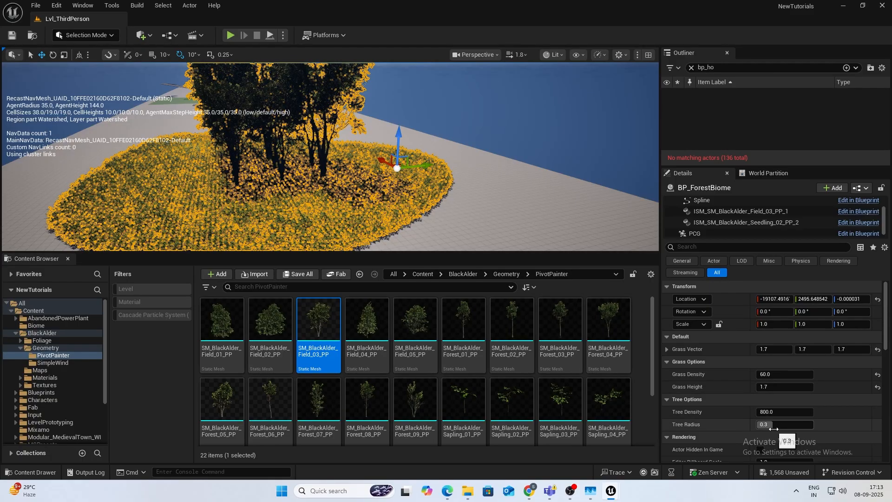
# Raise the placed forest biome's Tree Radius to 1.0 and view the whole planted area.
pyautogui.moveTo(773, 428); pyautogui.dragTo(794, 426)
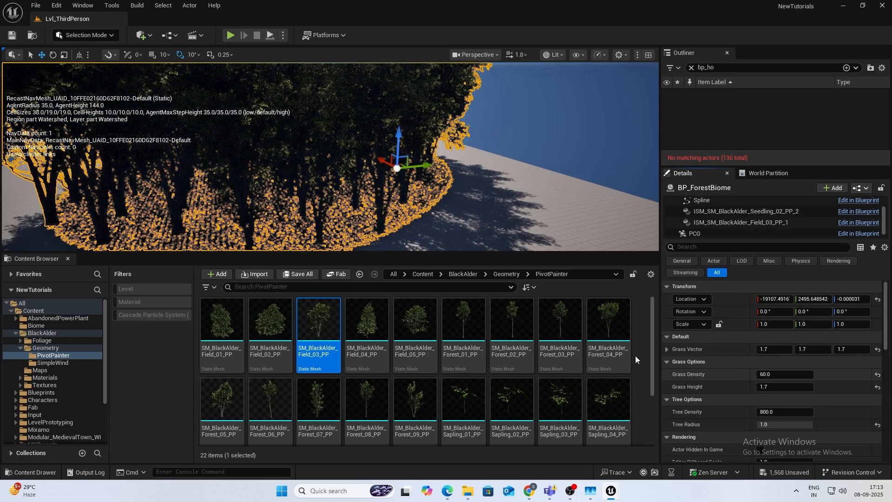
pyautogui.click(469, 159)
pyautogui.press('g')
pyautogui.moveTo(464, 158); pyautogui.dragTo(420, 140, button='right')
pyautogui.press('s')
pyautogui.click(409, 142)
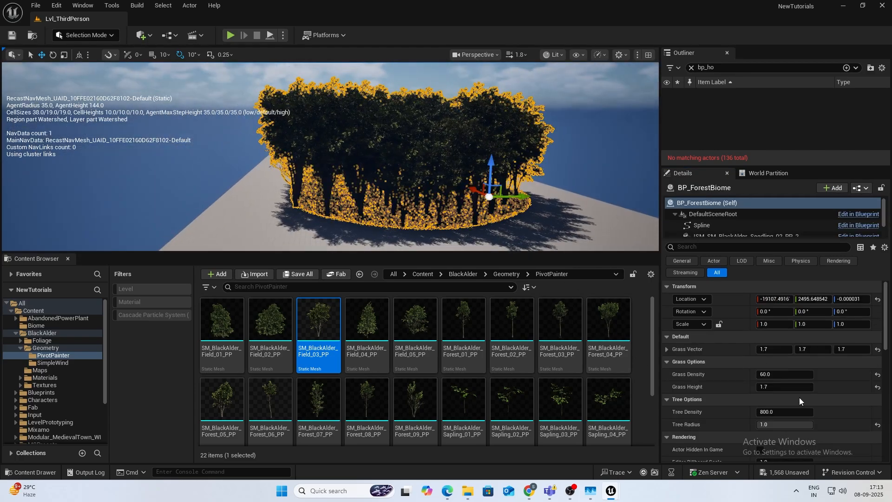
# Try Tree Radius values of 0.3 and 0.4 on the forest biome, and set its Tree Density to 600.
pyautogui.click(810, 424)
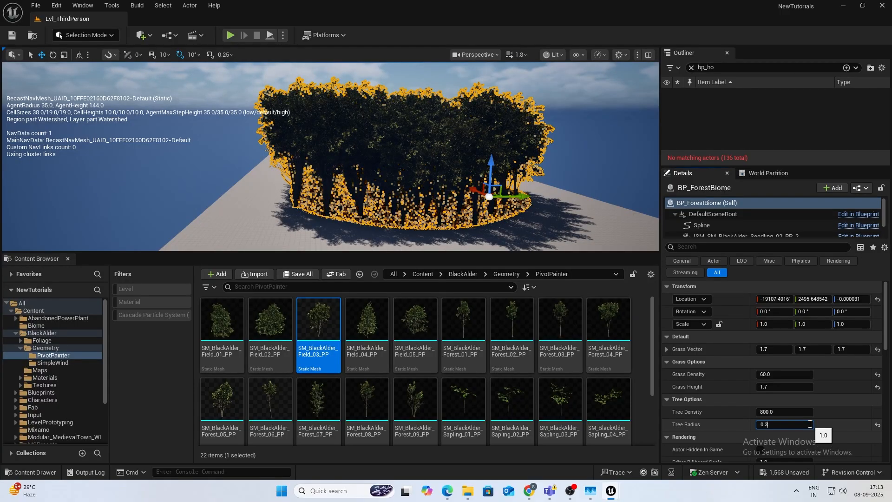
pyautogui.write('0.3')
pyautogui.press('Return')
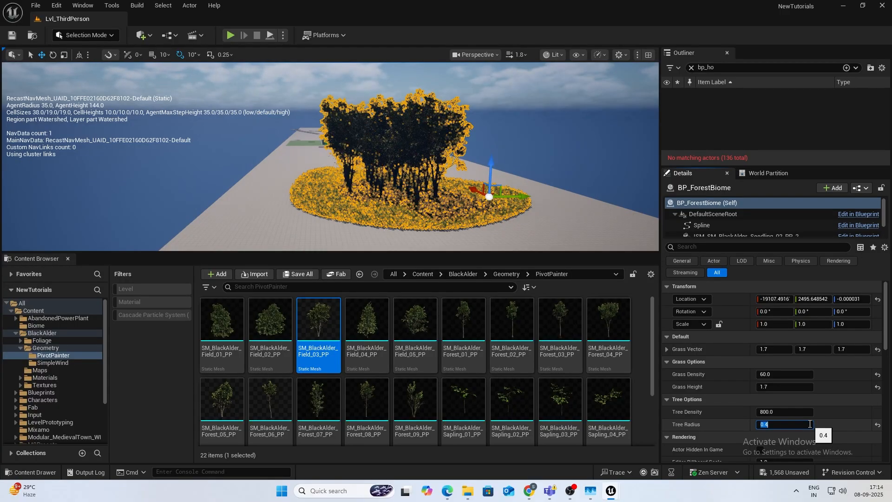
pyautogui.click(773, 413)
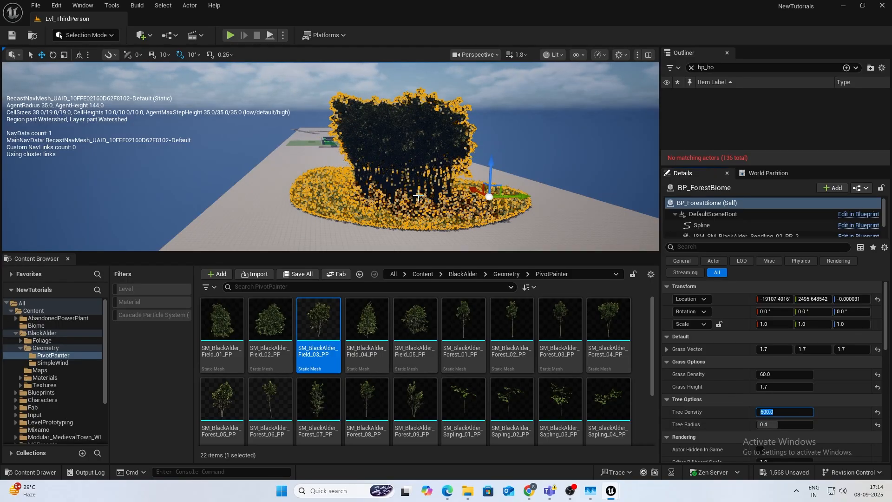
# Raise the forest biome's Tree Radius to about 0.6 and inspect the trees from close up and from a distance.
pyautogui.click(597, 172)
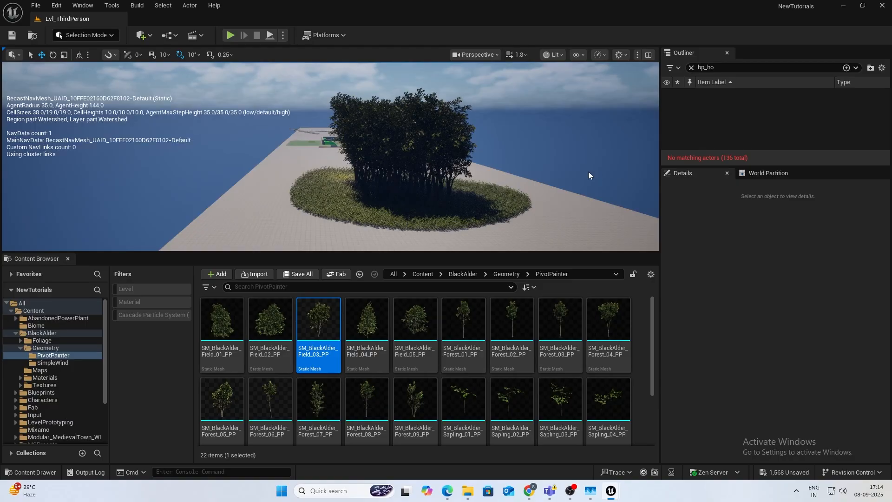
pyautogui.moveTo(588, 171); pyautogui.dragTo(453, 161, button='right')
pyautogui.scroll(1, 564, 158)
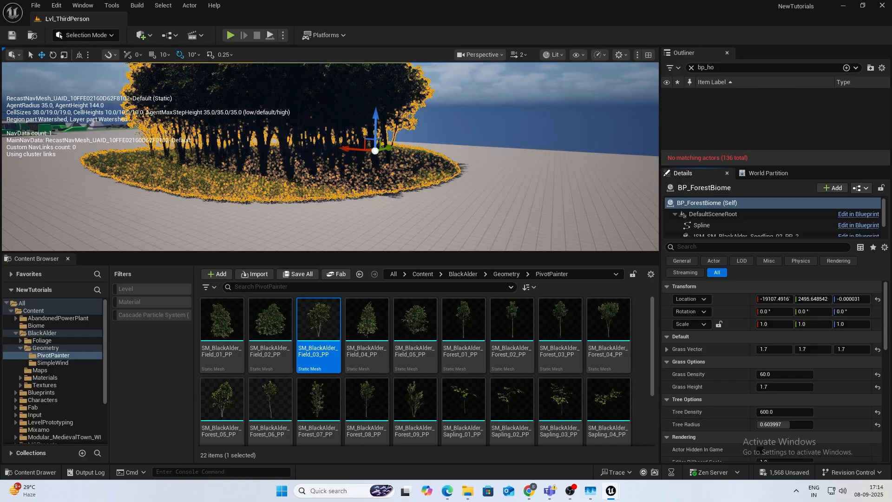
pyautogui.click(489, 138)
pyautogui.press('s')
pyautogui.scroll(1, 366, 139)
pyautogui.moveTo(366, 140)
pyautogui.mouseDown(button='right')
pyautogui.moveTo(325, 172)
pyautogui.moveTo(365, 140)
pyautogui.mouseUp(button='right')
# Pull the forest biome's nearest spline point outward to about X -5778, Y -2878.
pyautogui.click(343, 159)
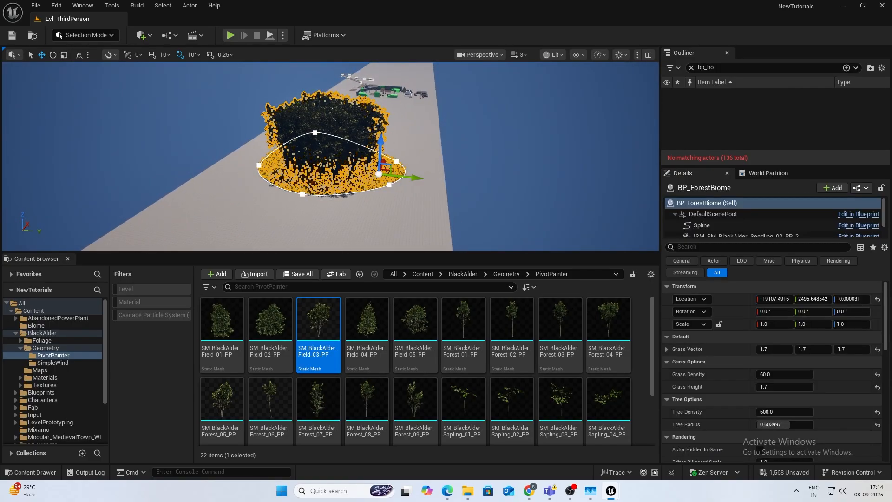
pyautogui.click(303, 195)
pyautogui.moveTo(291, 206); pyautogui.dragTo(251, 207)
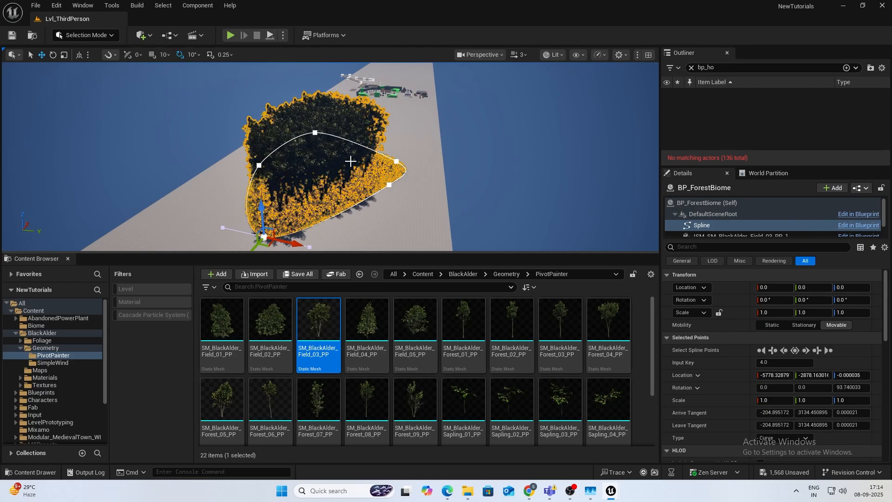
# Move the adjacent spline point of the forest outline outward to about X -1726, Y 2144 and inspect the enlarged area.
pyautogui.click(390, 185)
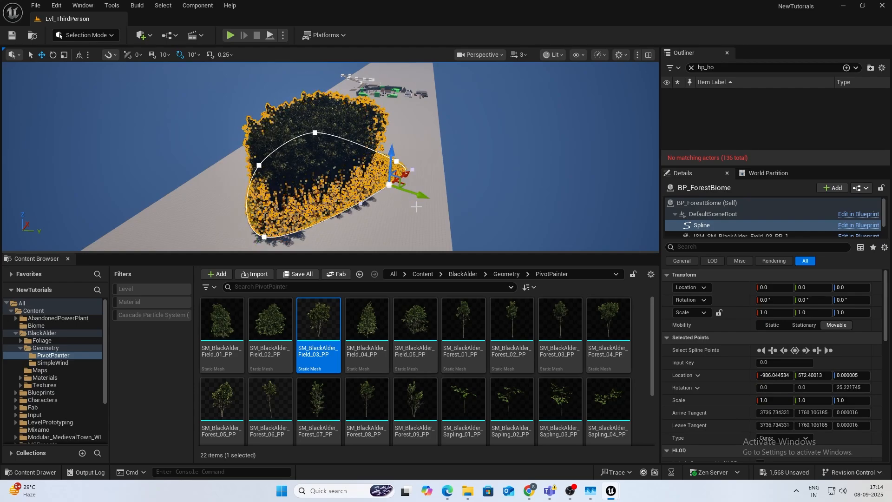
pyautogui.moveTo(415, 193); pyautogui.dragTo(458, 201)
pyautogui.press('g')
pyautogui.press('w')
pyautogui.moveTo(459, 201); pyautogui.dragTo(432, 206, button='right')
pyautogui.scroll(1, 458, 200)
pyautogui.press('s')
pyautogui.scroll(-2, 453, 209)
pyautogui.press('w')
pyautogui.press('s')
pyautogui.moveTo(417, 137)
pyautogui.mouseDown(button='right')
pyautogui.moveTo(428, 155)
pyautogui.moveTo(417, 137)
pyautogui.mouseUp(button='right')
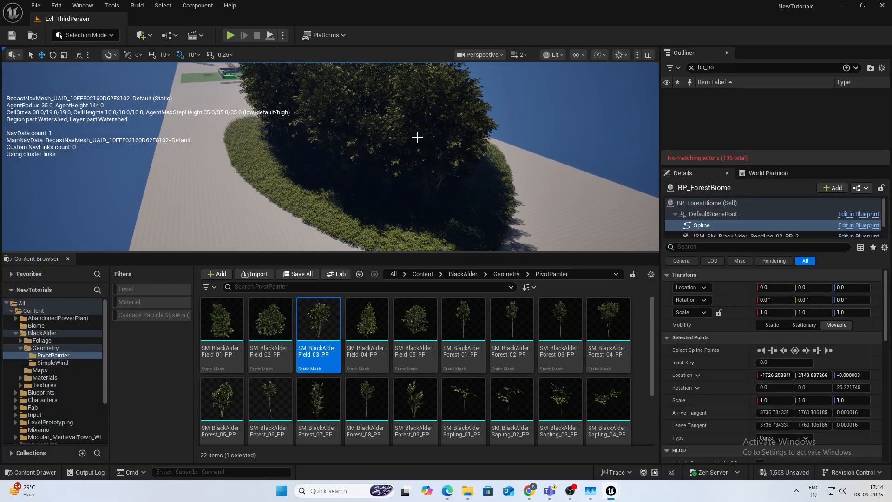
# Pull the spline point on the forest's narrow grassy side outward along its Y axis to widen the biome.
pyautogui.click(301, 174)
pyautogui.press('f')
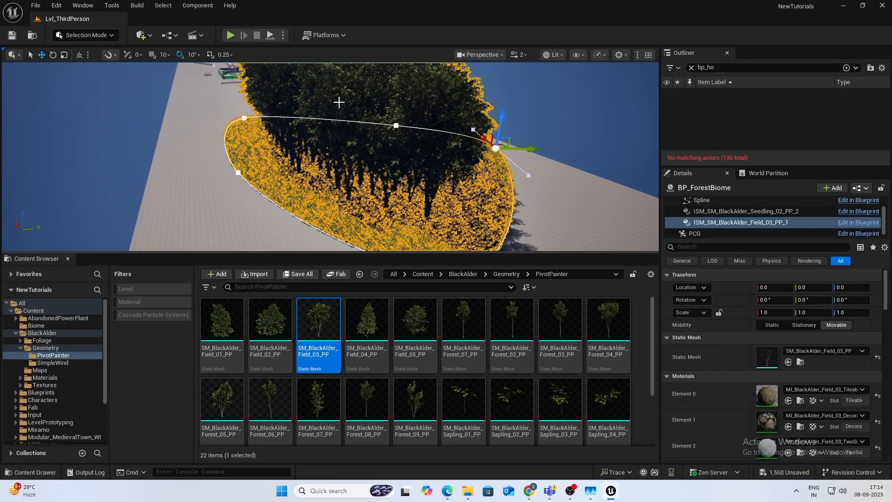
pyautogui.click(238, 173)
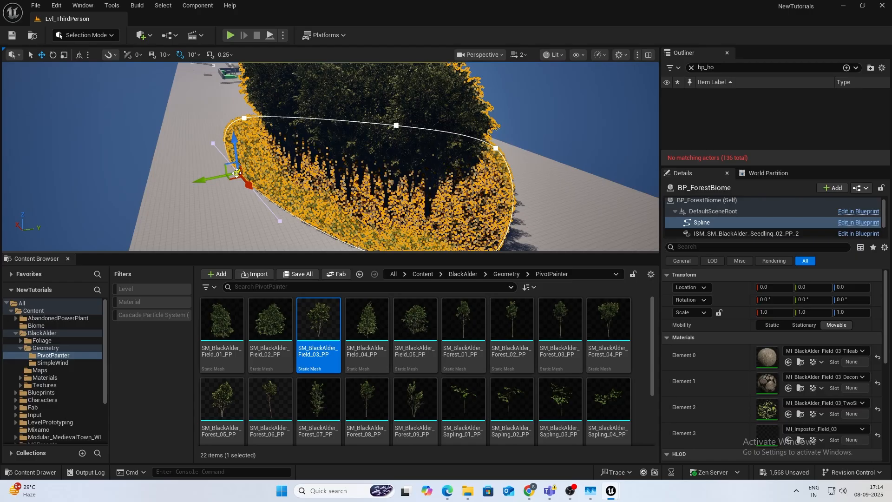
pyautogui.moveTo(221, 178); pyautogui.dragTo(160, 188)
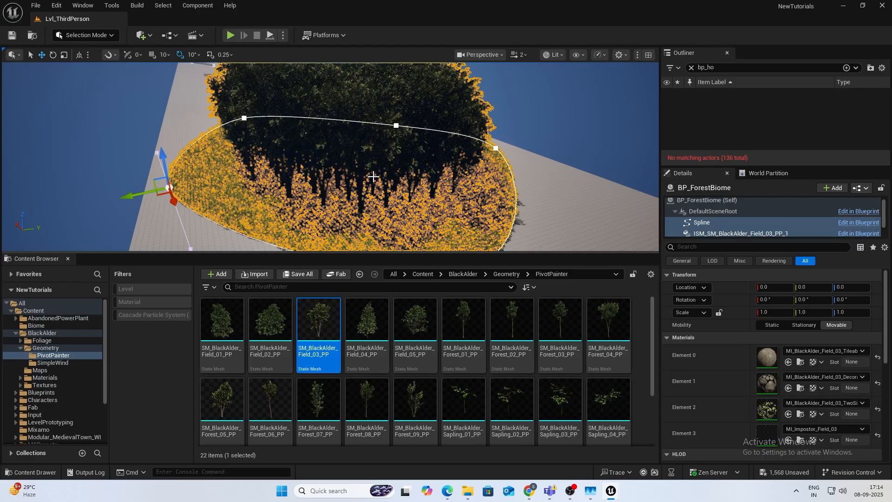
pyautogui.press('Escape')
pyautogui.moveTo(407, 93); pyautogui.dragTo(390, 41, button='right')
pyautogui.moveTo(381, 141); pyautogui.dragTo(389, 145, button='right')
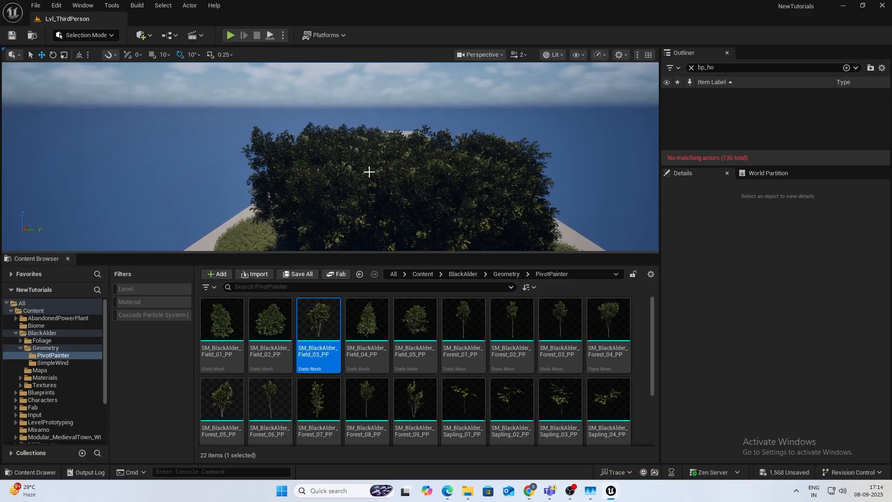
pyautogui.moveTo(374, 174)
pyautogui.mouseDown(button='right')
pyautogui.moveTo(367, 214)
pyautogui.moveTo(362, 202)
pyautogui.moveTo(381, 186)
pyautogui.mouseUp(button='right')
pyautogui.press('w')
# Select the forest biome and change its Tree Density to 900, and finally to 1200, for wider tree spacing.
pyautogui.click(365, 158)
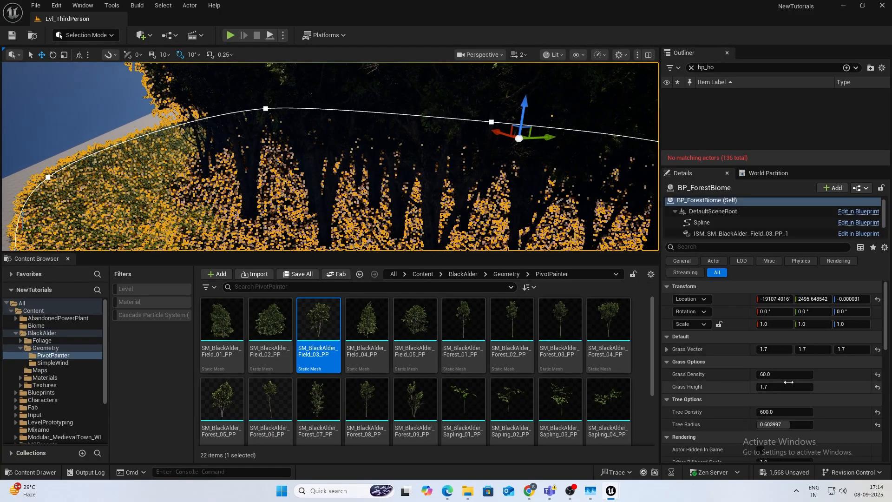
pyautogui.click(786, 412)
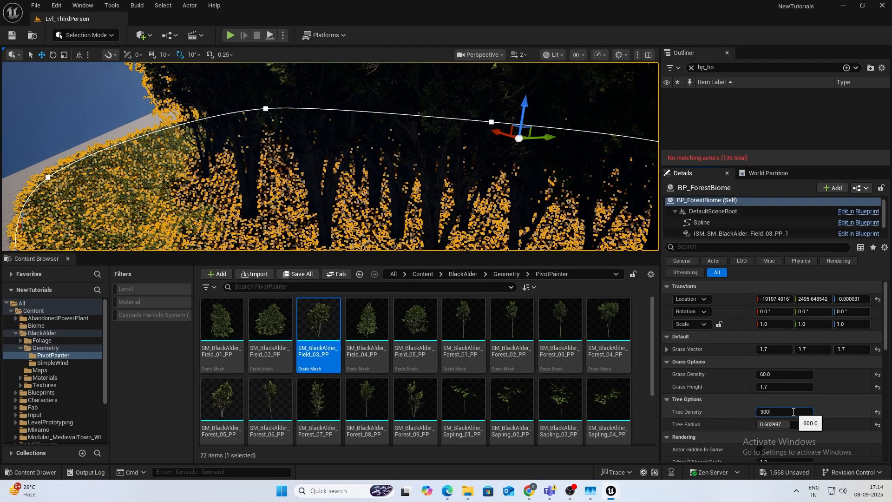
pyautogui.press('Return')
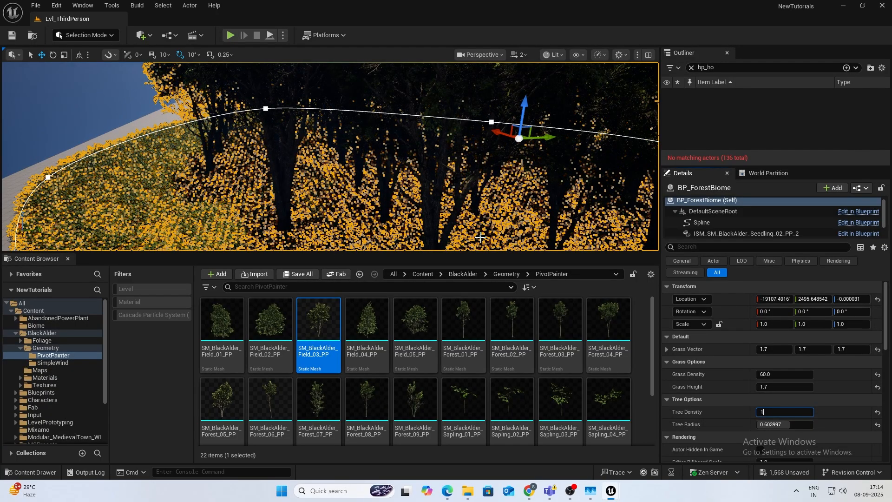
pyautogui.write('1200')
pyautogui.press('Return')
# Examine the tree spacing and grass coverage from inside the forest with the editor overlays hidden.
pyautogui.click(341, 198)
pyautogui.press('g')
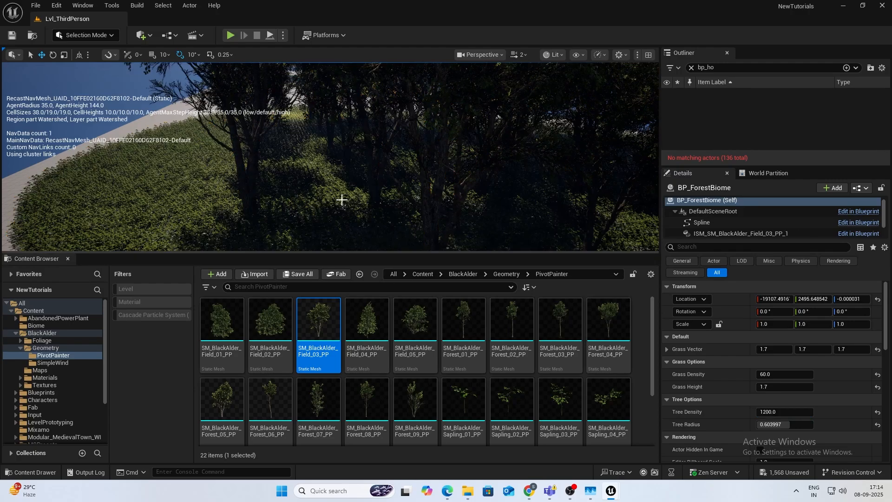
pyautogui.press('s')
pyautogui.moveTo(341, 199)
pyautogui.mouseDown(button='right')
pyautogui.moveTo(341, 186)
pyautogui.moveTo(341, 209)
pyautogui.moveTo(341, 199)
pyautogui.moveTo(353, 214)
pyautogui.moveTo(339, 193)
pyautogui.moveTo(325, 200)
pyautogui.mouseUp(button='right')
pyautogui.scroll(1, 341, 199)
pyautogui.press('w')
pyautogui.press('s')
pyautogui.press('w')
pyautogui.scroll(-3, 344, 209)
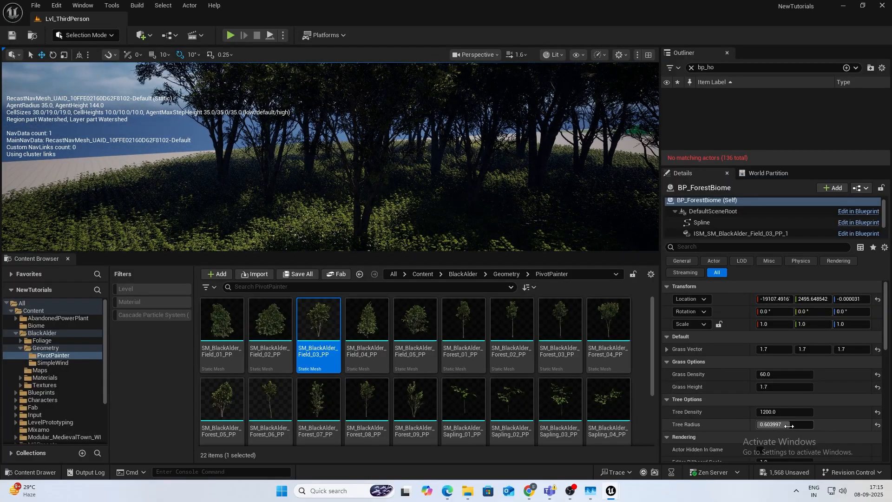
# Raise the forest biome's Tree Radius to about 0.81 and check the trees near the grass edge.
pyautogui.moveTo(796, 425); pyautogui.dragTo(802, 425)
pyautogui.press('s')
pyautogui.moveTo(502, 186); pyautogui.dragTo(488, 175, button='right')
pyautogui.moveTo(275, 182); pyautogui.dragTo(291, 198, button='right')
pyautogui.press('w')
pyautogui.scroll(-2, 275, 182)
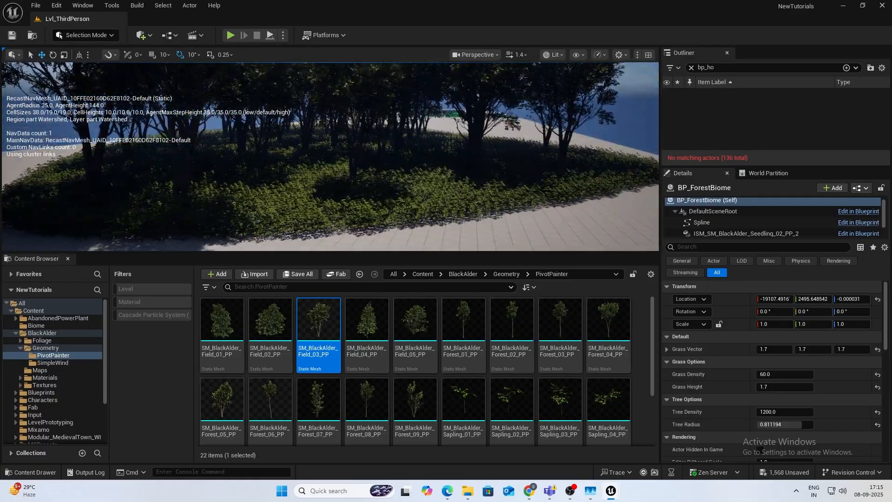
# Duplicate the spline's near corner point and place the copy farther out at about X -6370, Y -43 to extend the forest.
pyautogui.press('g')
pyautogui.press('g')
pyautogui.press('s')
pyautogui.moveTo(373, 206); pyautogui.dragTo(385, 225, button='right')
pyautogui.scroll(4, 373, 206)
pyautogui.moveTo(465, 218); pyautogui.dragTo(485, 216, button='right')
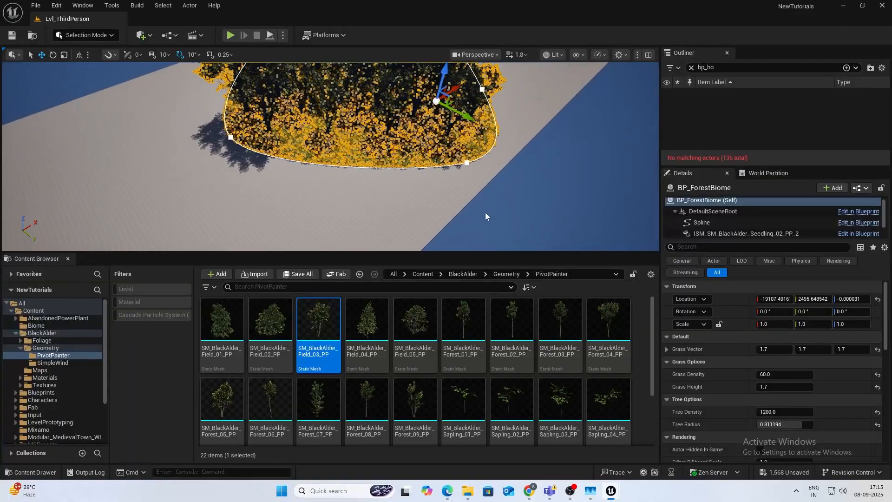
pyautogui.click(467, 163)
pyautogui.keyDown('alt'); pyautogui.moveTo(486, 158); pyautogui.dragTo(291, 183); pyautogui.keyUp('alt')
pyautogui.press('g')
pyautogui.press('w')
pyautogui.moveTo(291, 182); pyautogui.dragTo(460, 159, button='right')
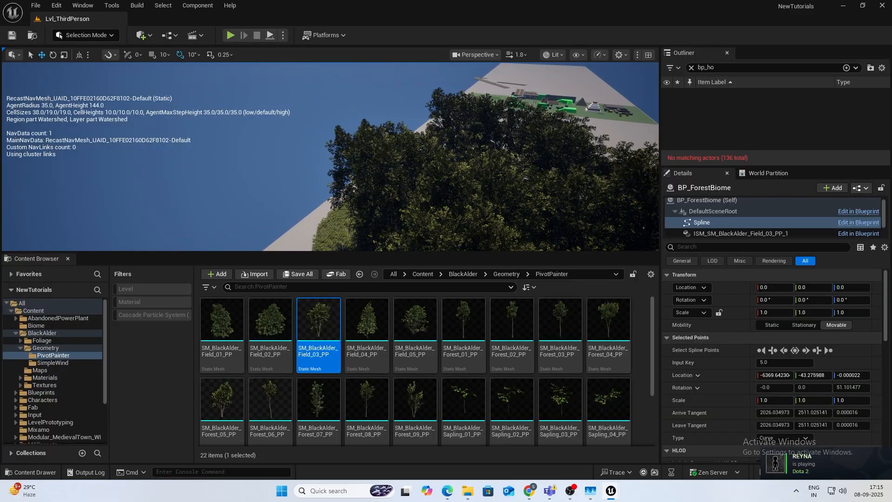